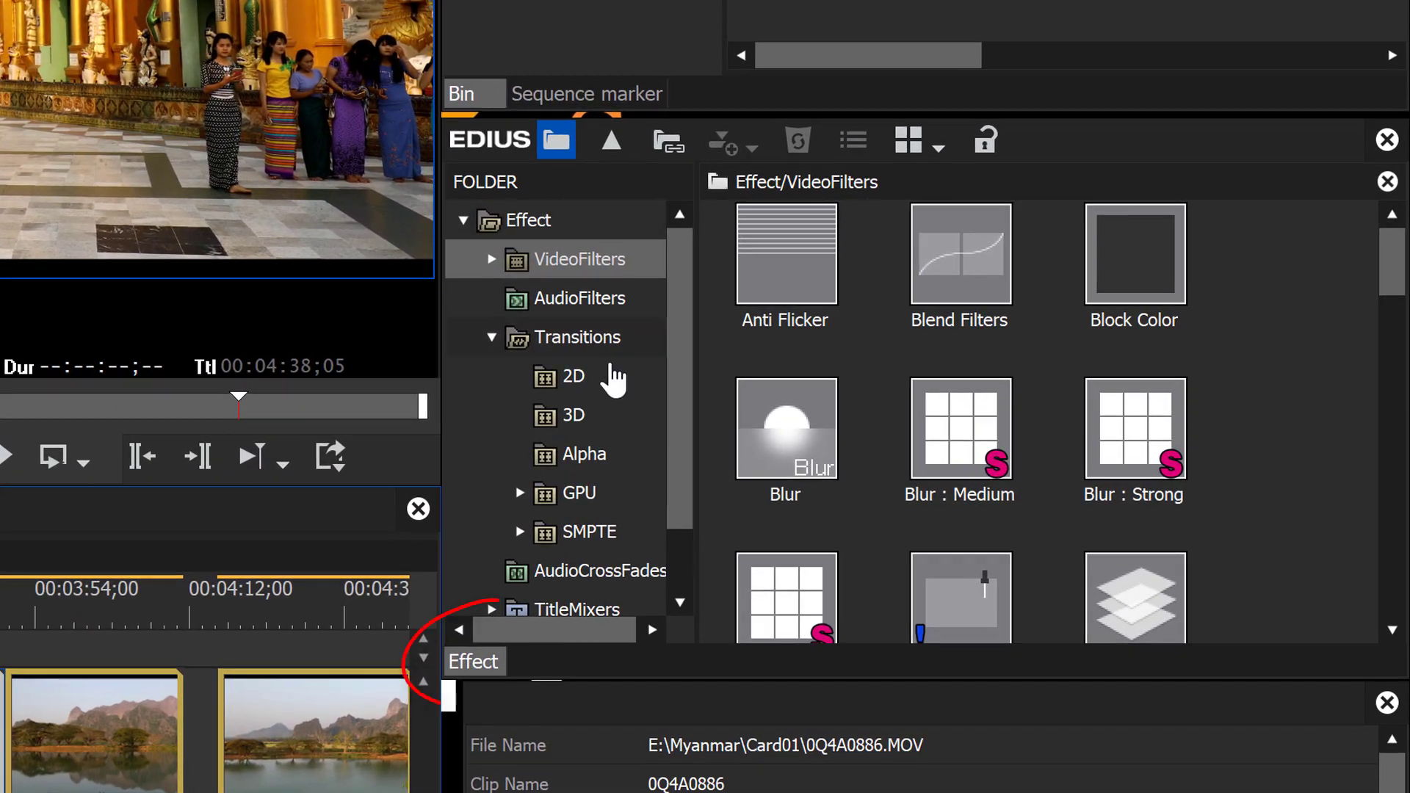
Step: Expand VideoFilters in the effect tree, widen the folder pane and display the contents of the Color Correction folder
click(463, 221)
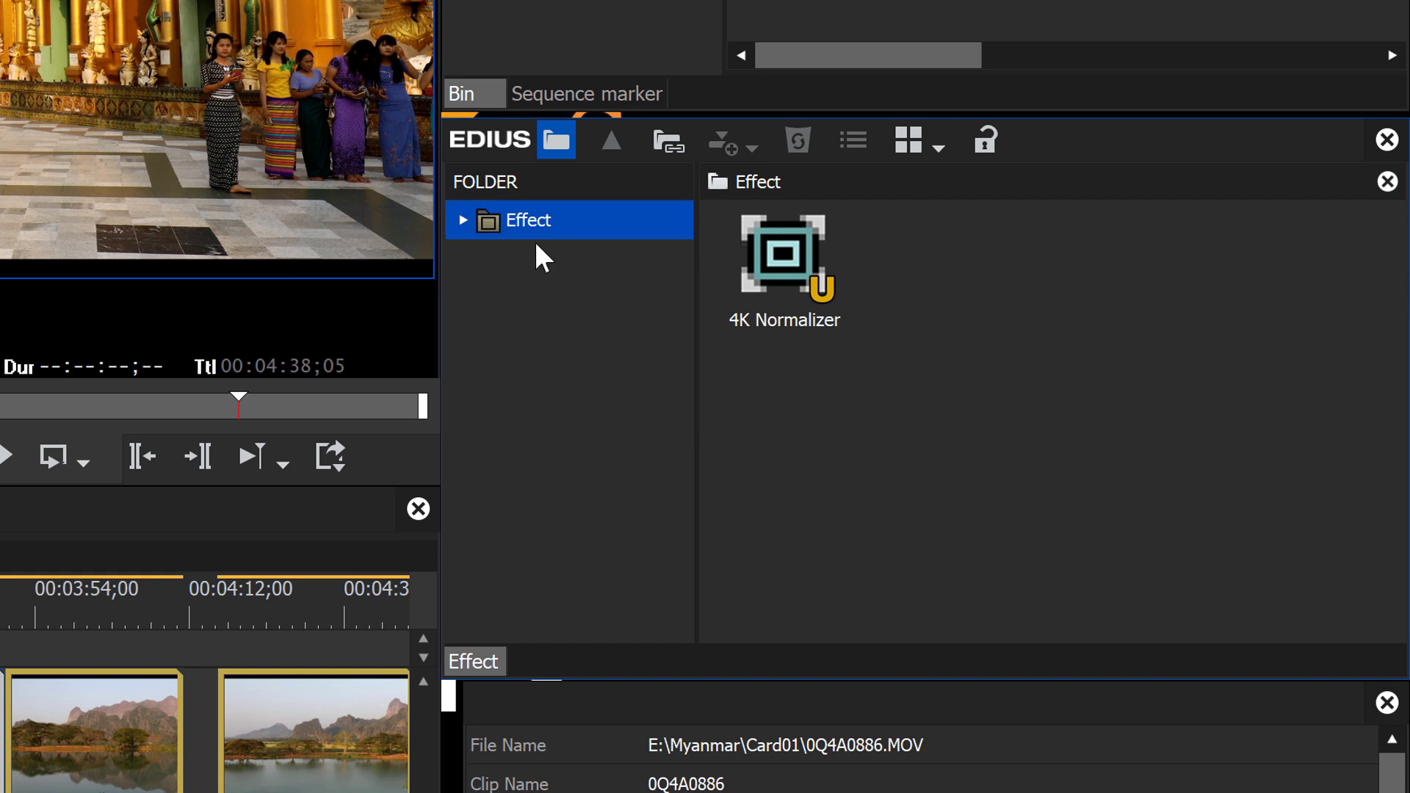
click(464, 220)
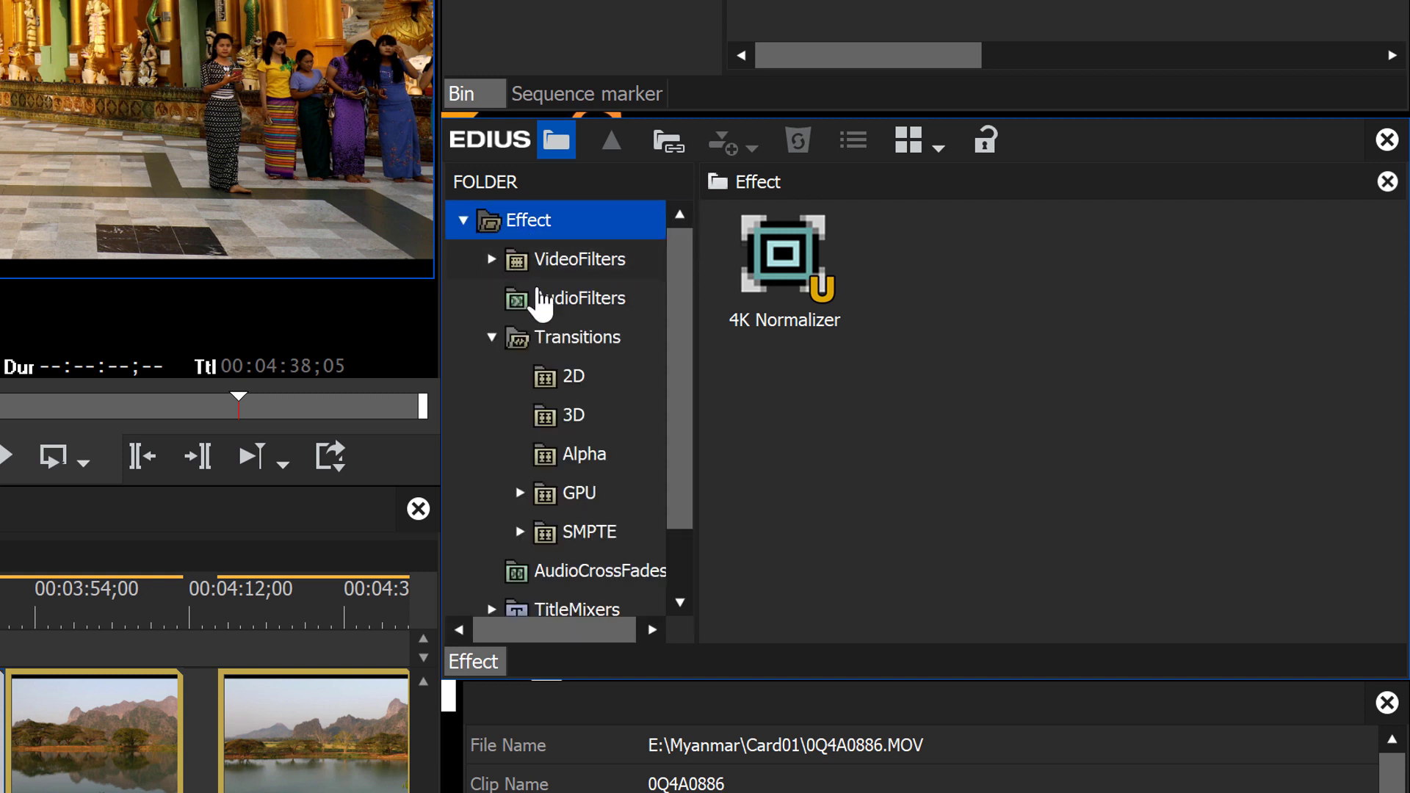
click(492, 259)
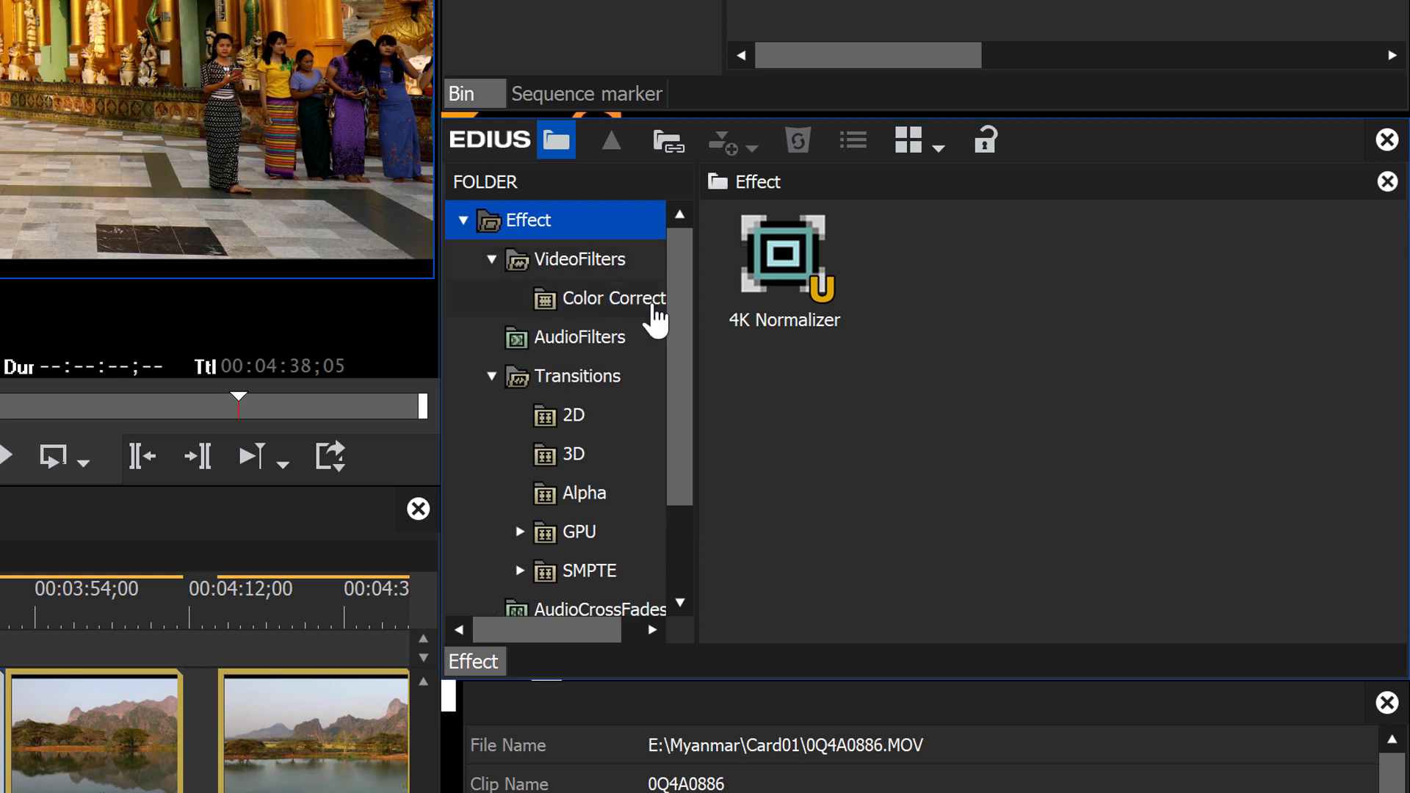
drag(696, 315, 727, 318)
click(553, 309)
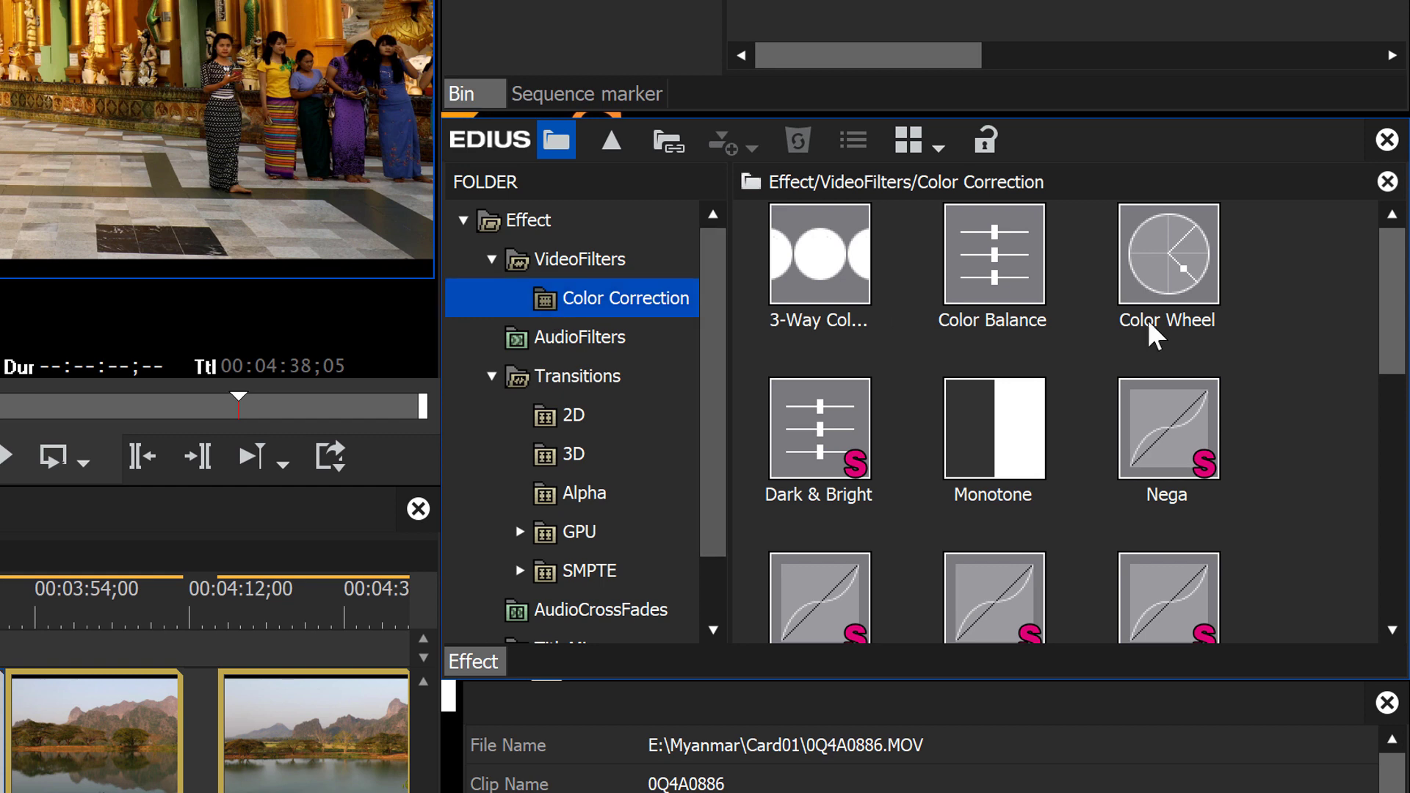
mouse_move(1394, 294)
mouse_down()
mouse_move(1405, 544)
mouse_move(1403, 302)
mouse_up()
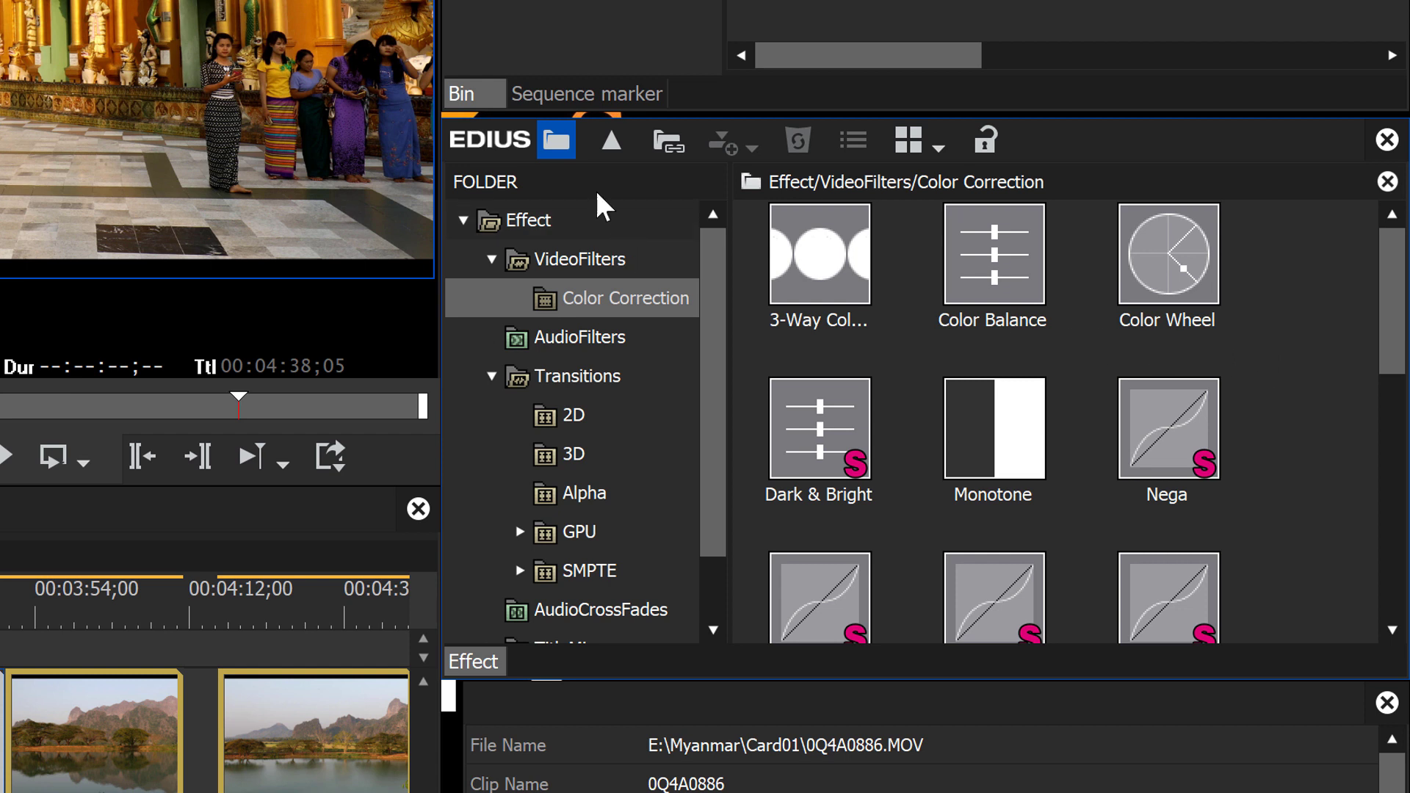
Step: Switch the effect palette to the single tree list and expand its Color Correction folder
click(554, 139)
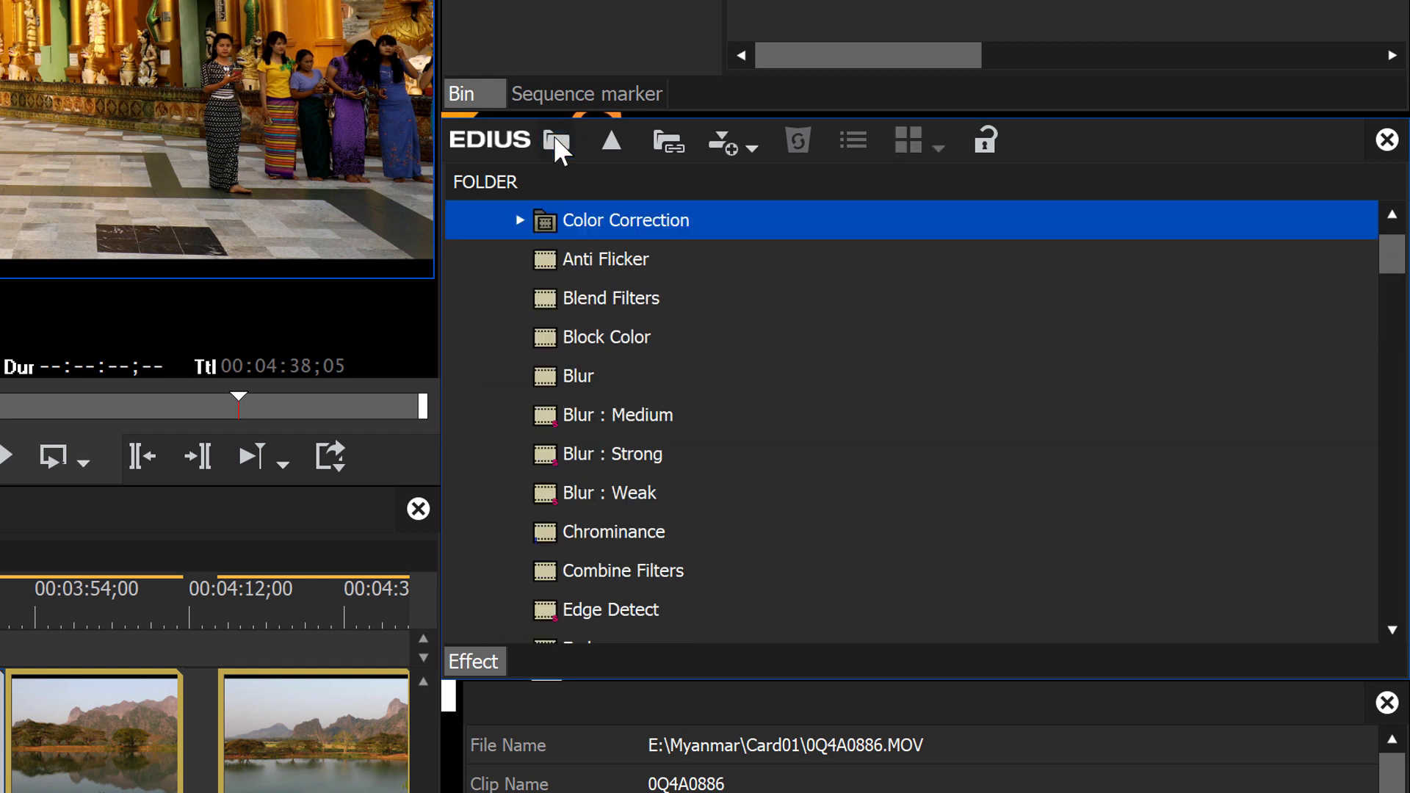
click(521, 220)
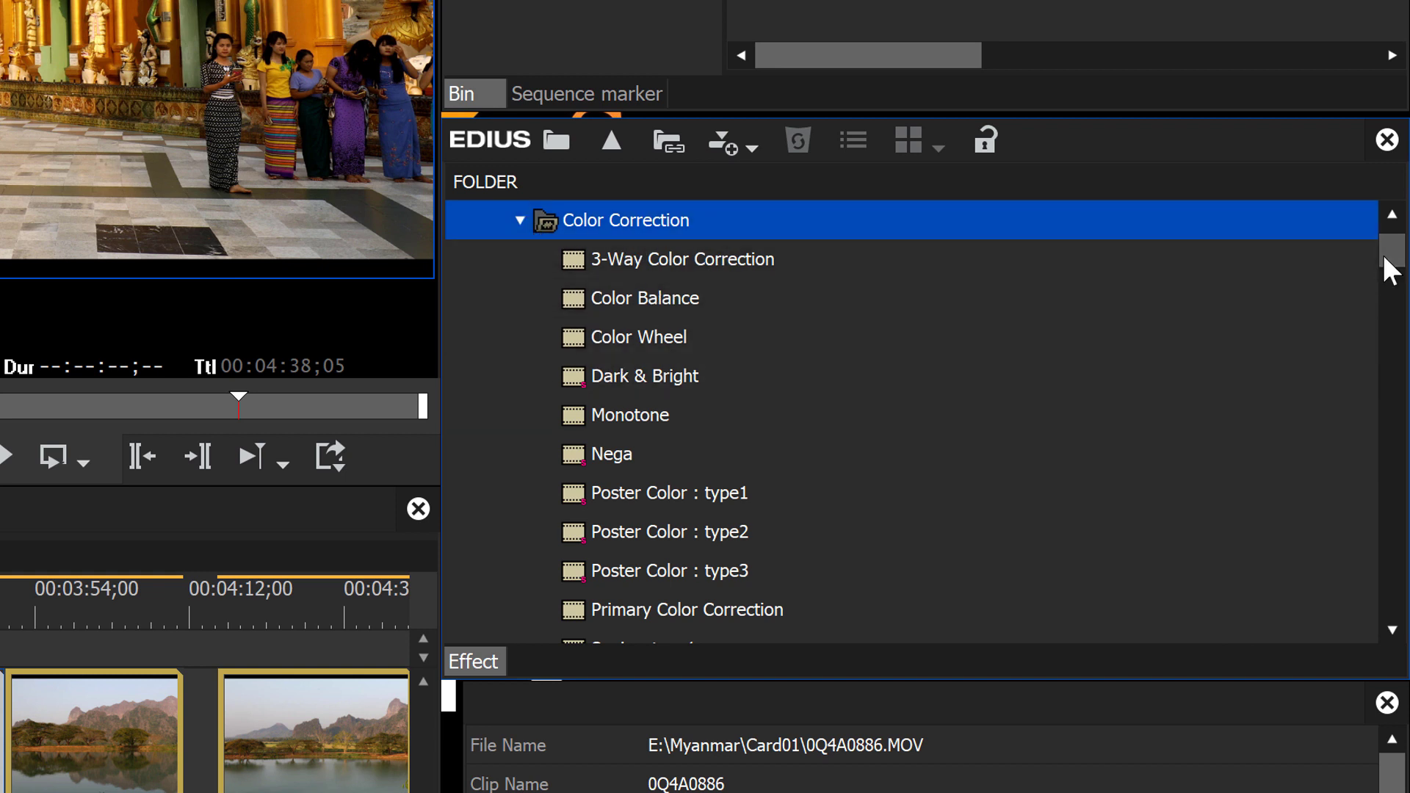
mouse_move(1390, 270)
mouse_down()
mouse_move(1393, 252)
mouse_move(1394, 302)
mouse_move(1393, 249)
mouse_up()
Step: Look through the Color Correction filters, reading the descriptions of 3-Way Color Correction, Color Balance, Color Wheel and Primary Color Correction
mouse_move(573, 345)
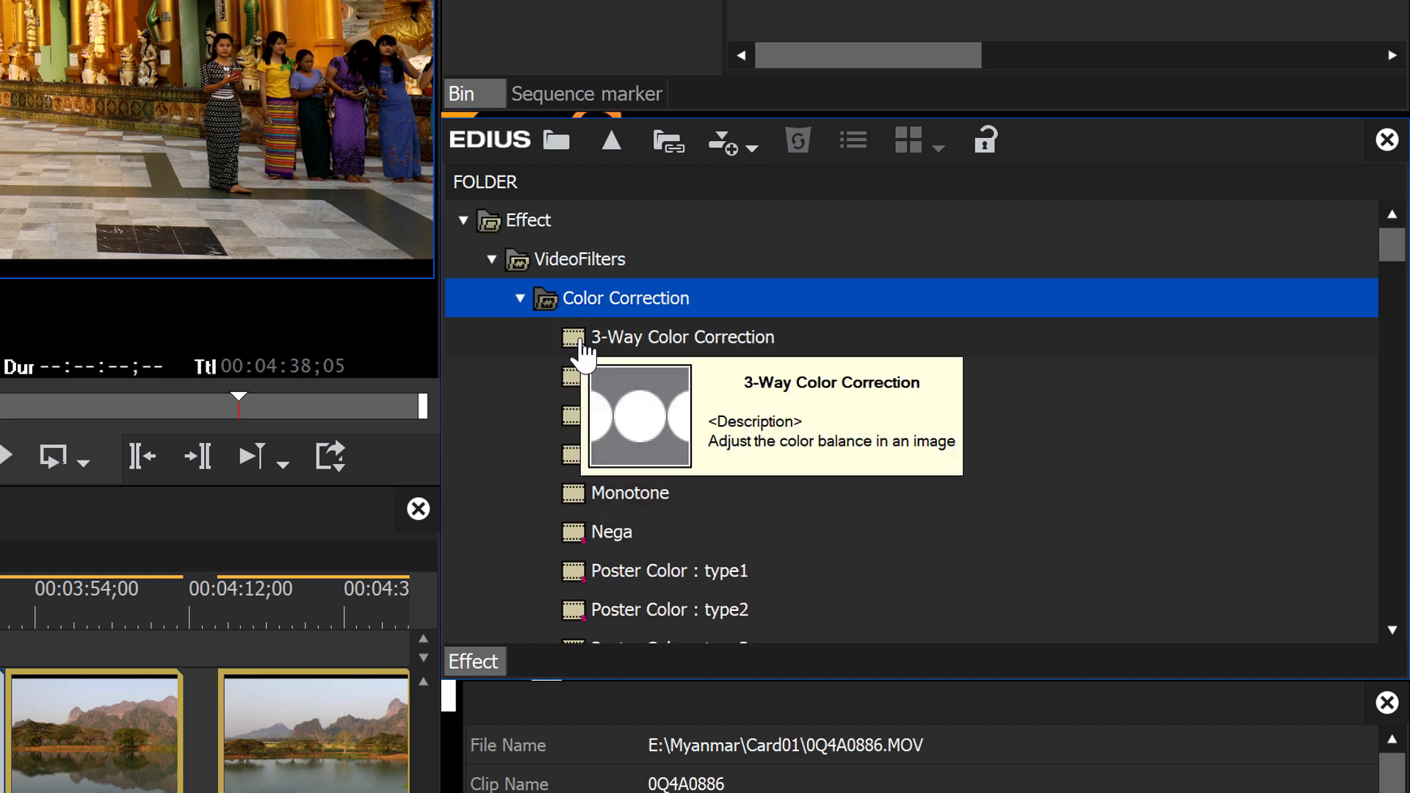
mouse_move(584, 386)
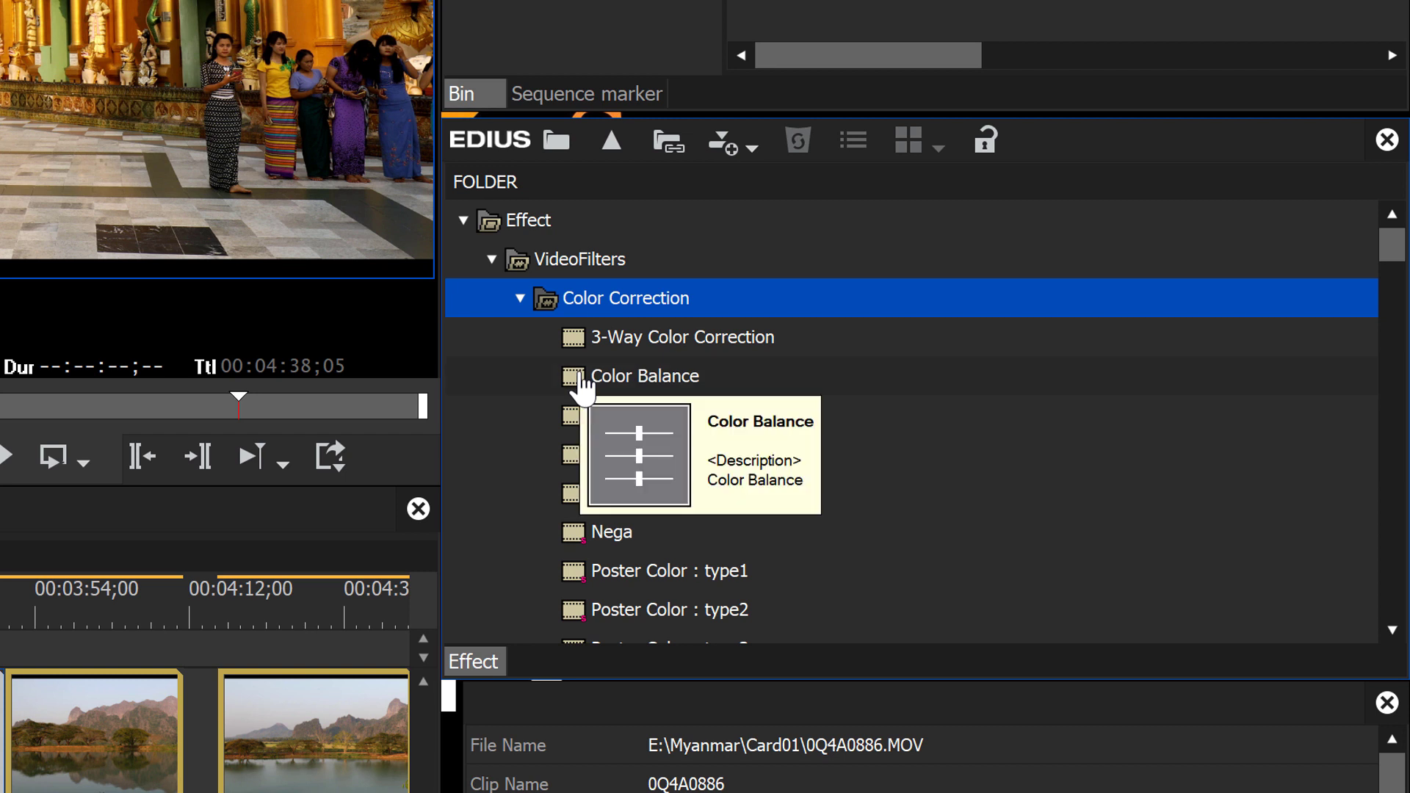
mouse_move(580, 430)
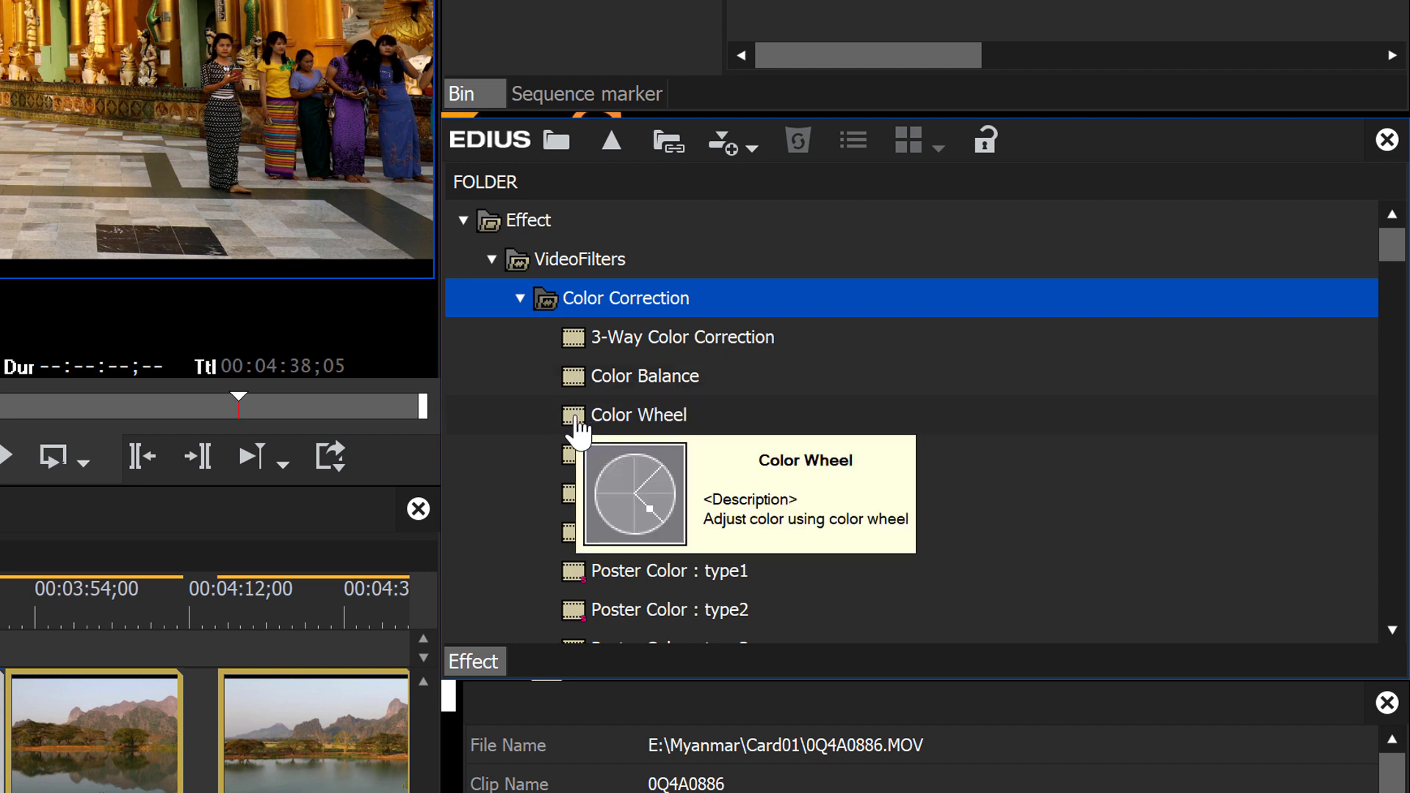
click(556, 143)
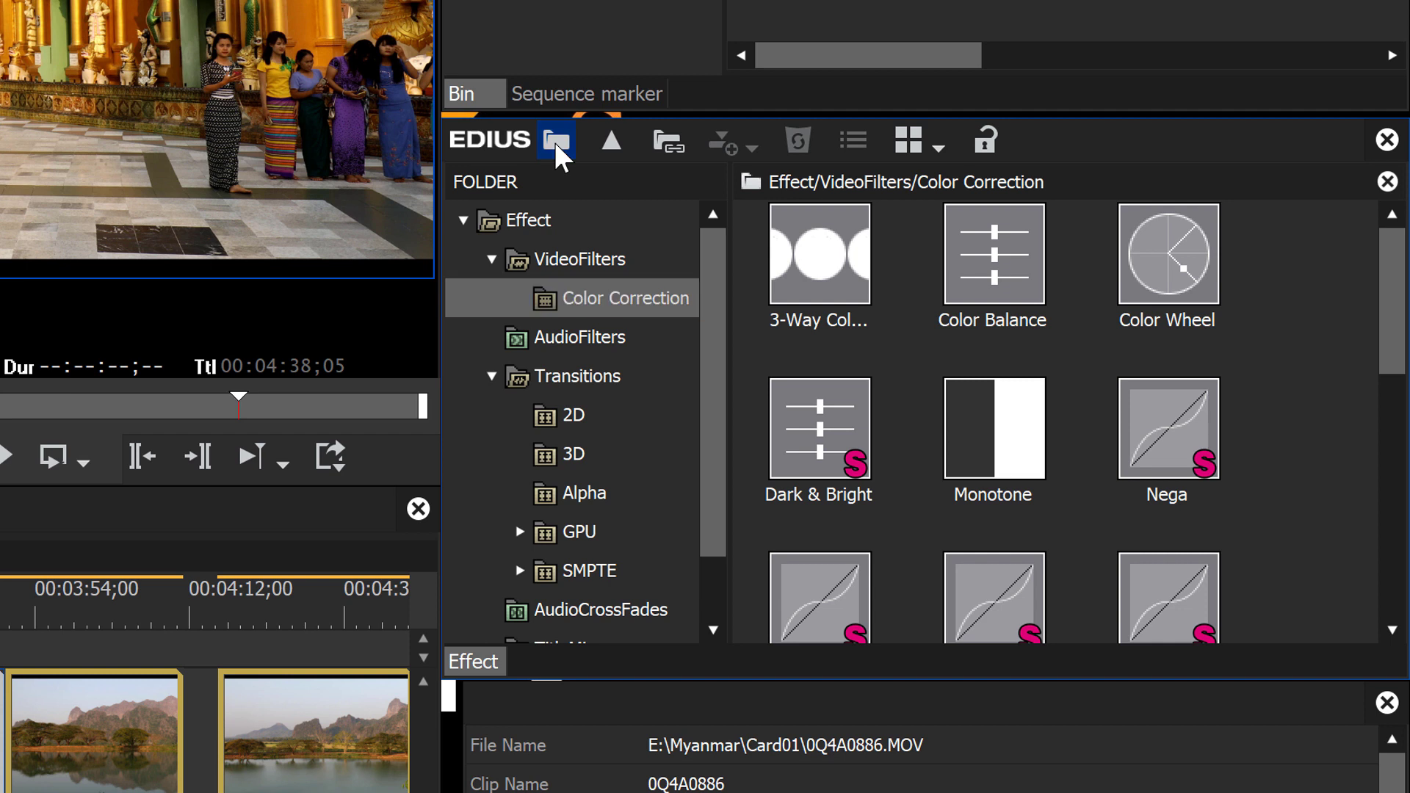
click(556, 142)
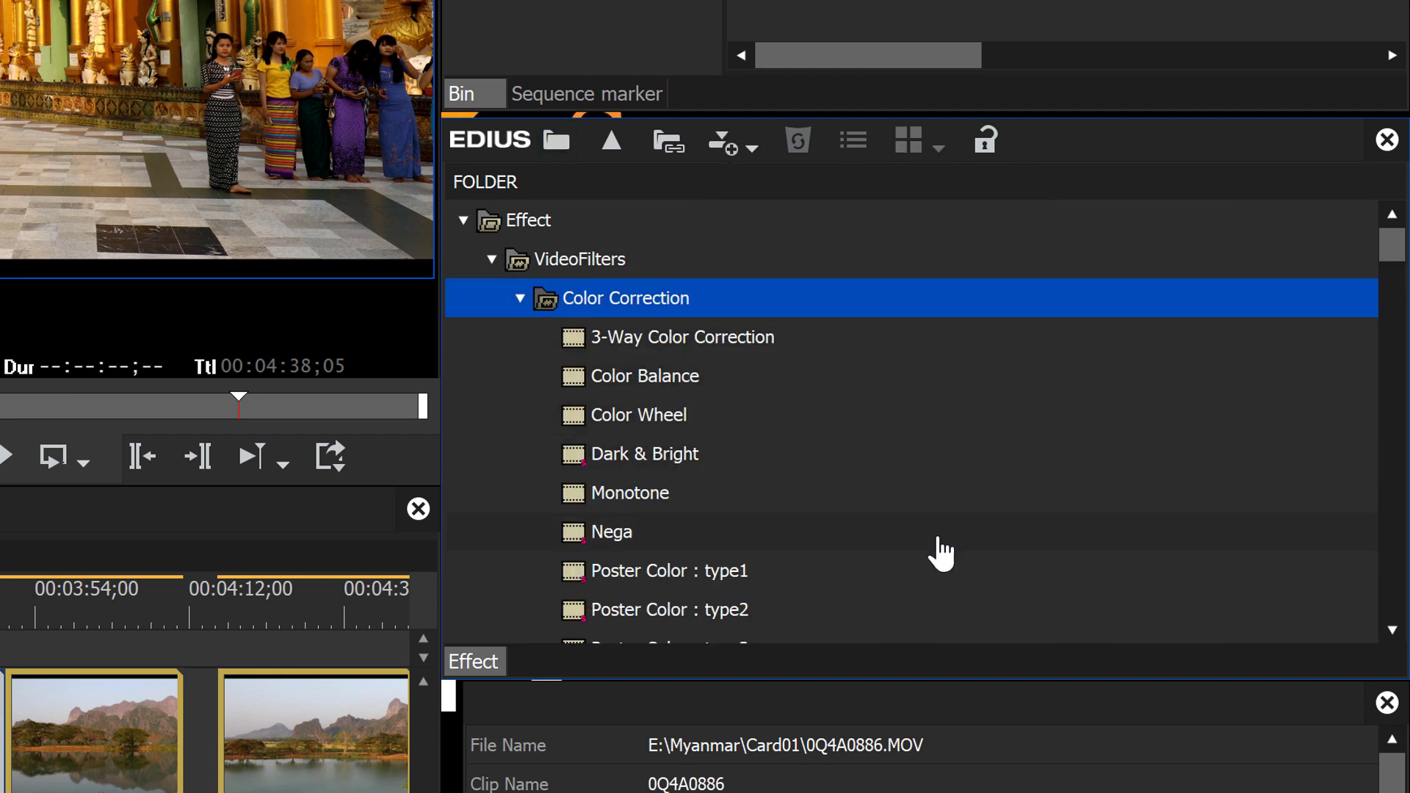
scroll(835, 507, down, 3)
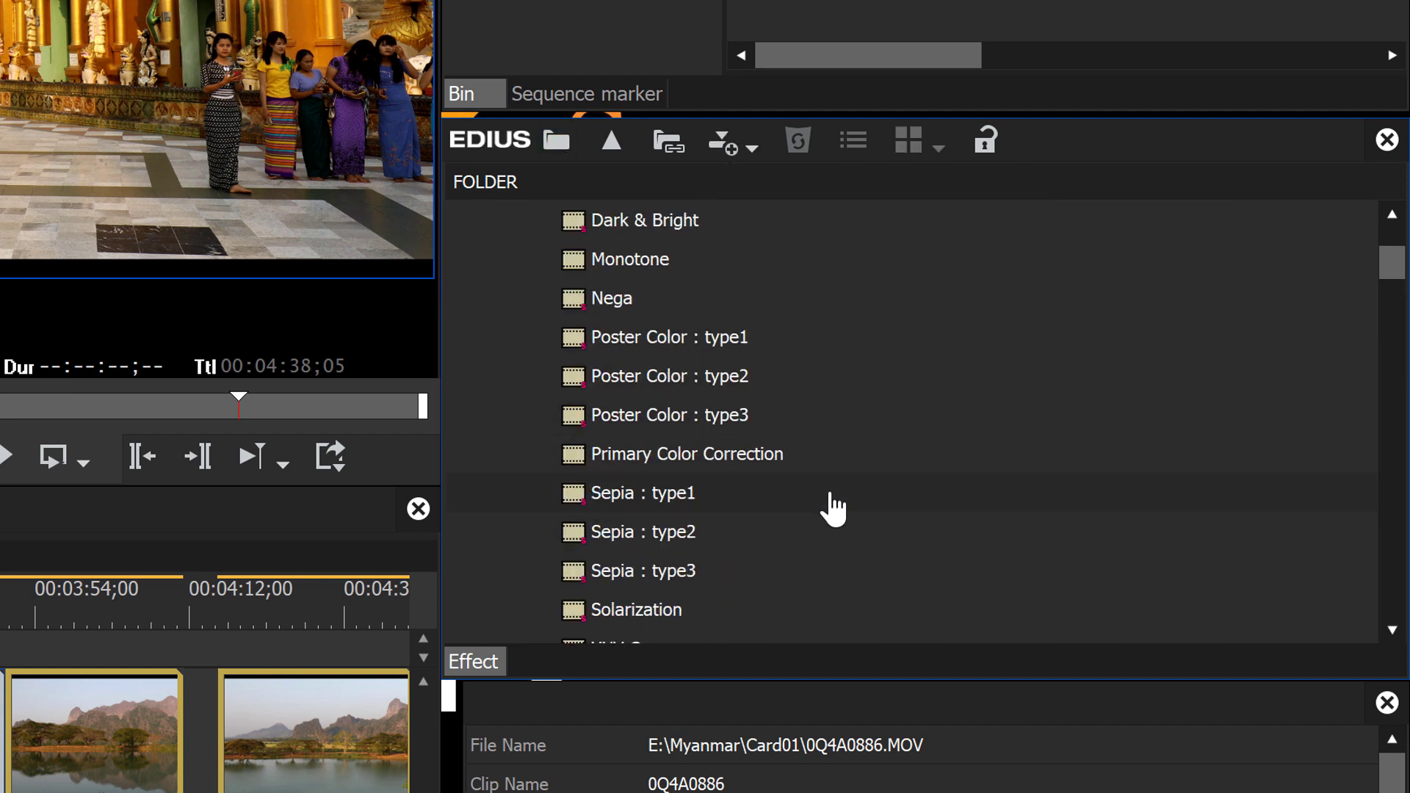
scroll(835, 507, down, 3)
scroll(831, 504, up, 6)
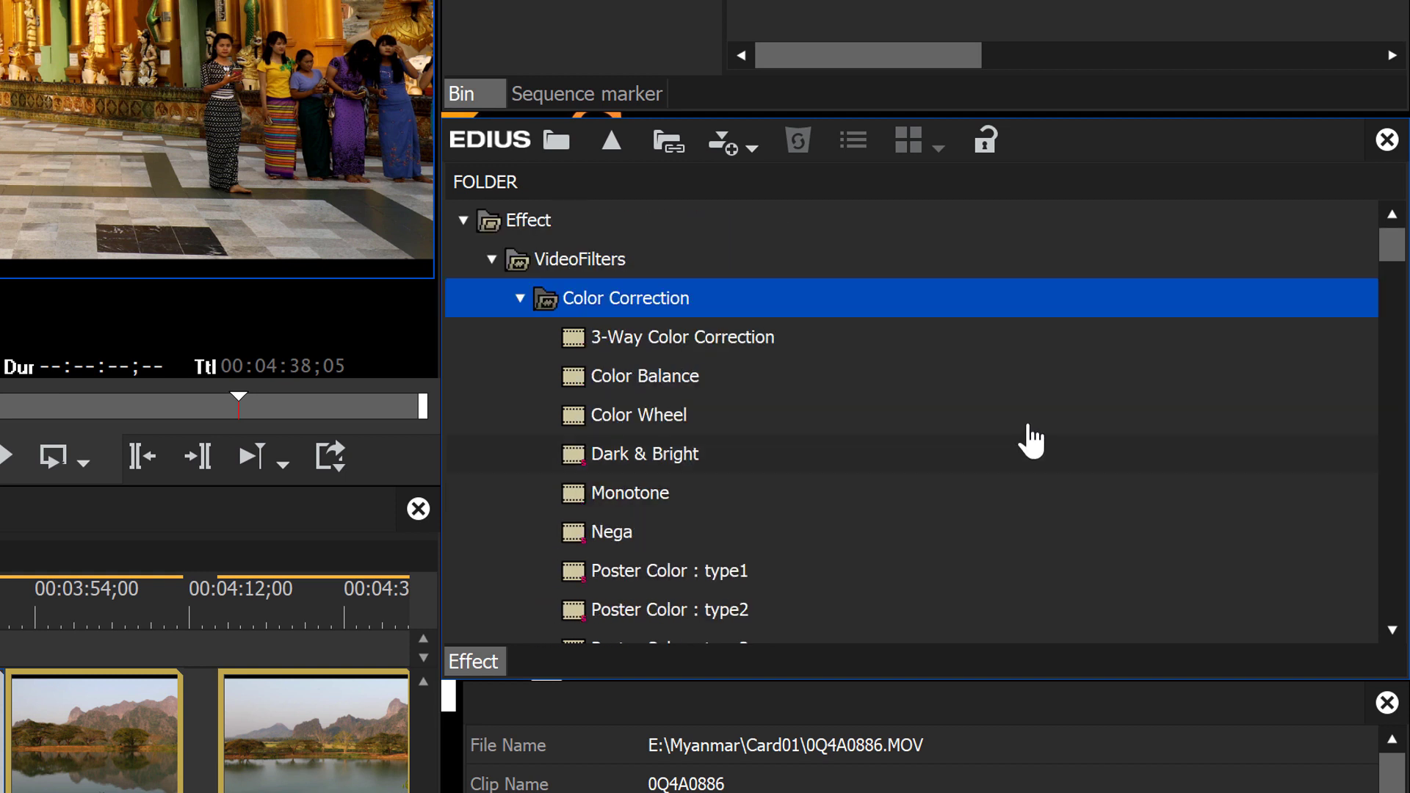
scroll(1037, 425, down, 1)
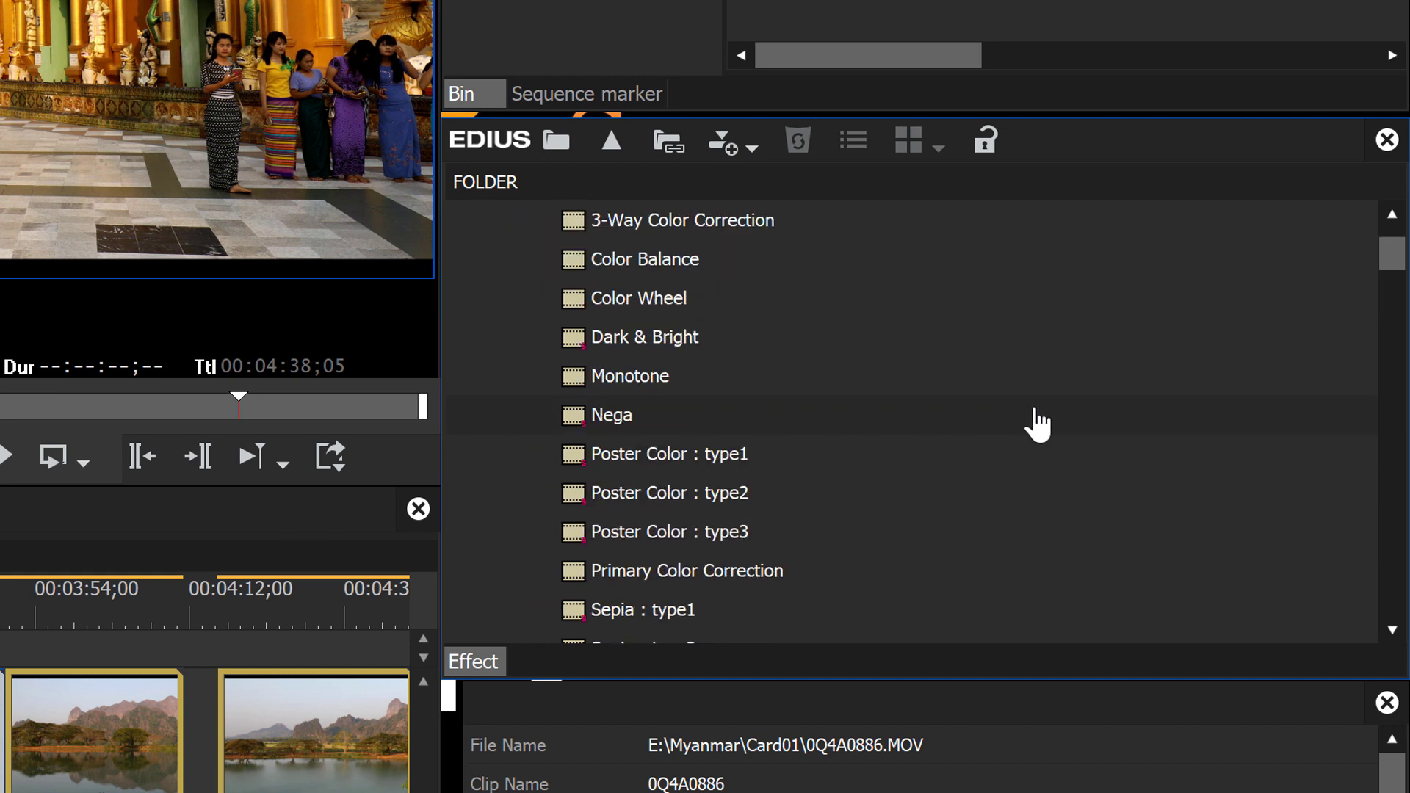
scroll(1037, 425, down, 3)
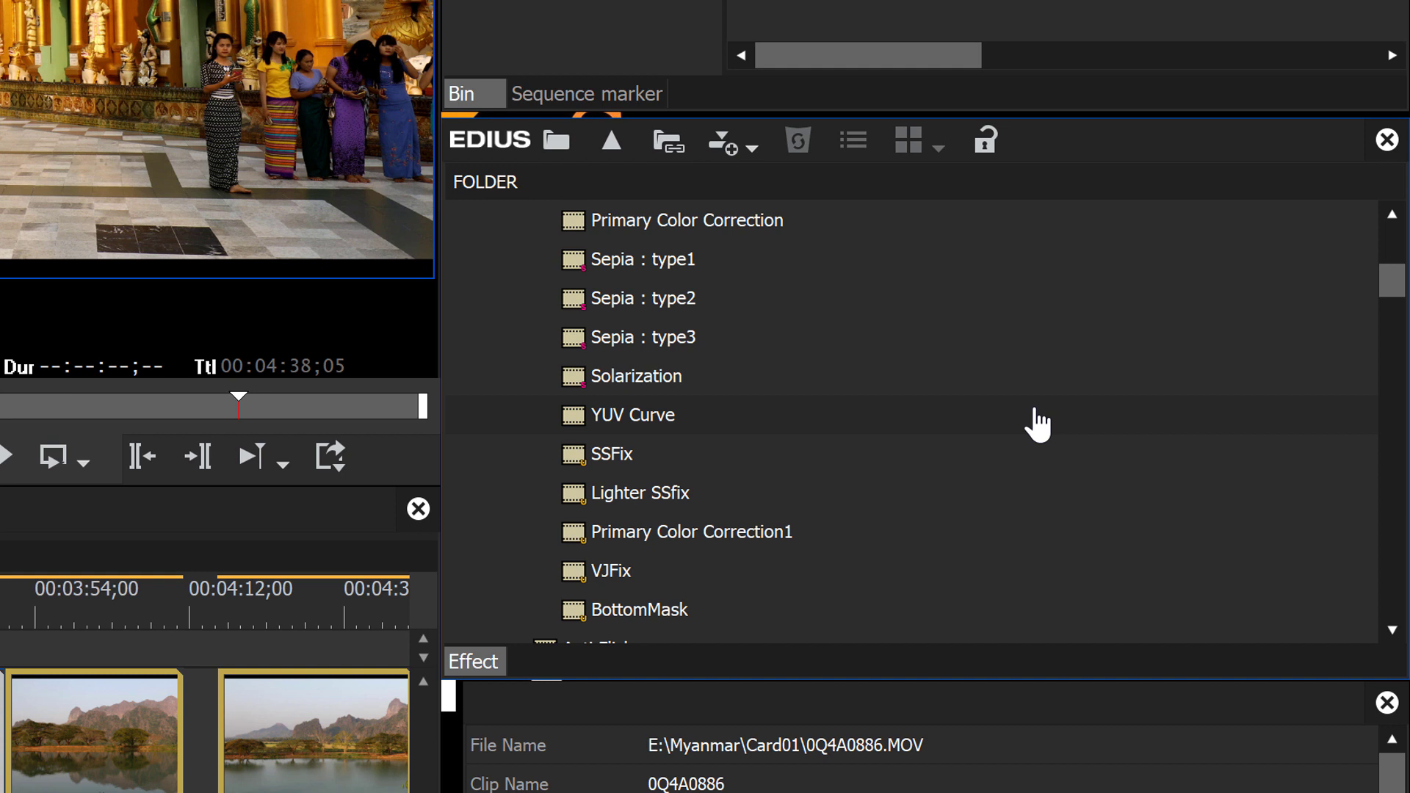
scroll(1037, 425, down, 1)
scroll(1037, 424, up, 5)
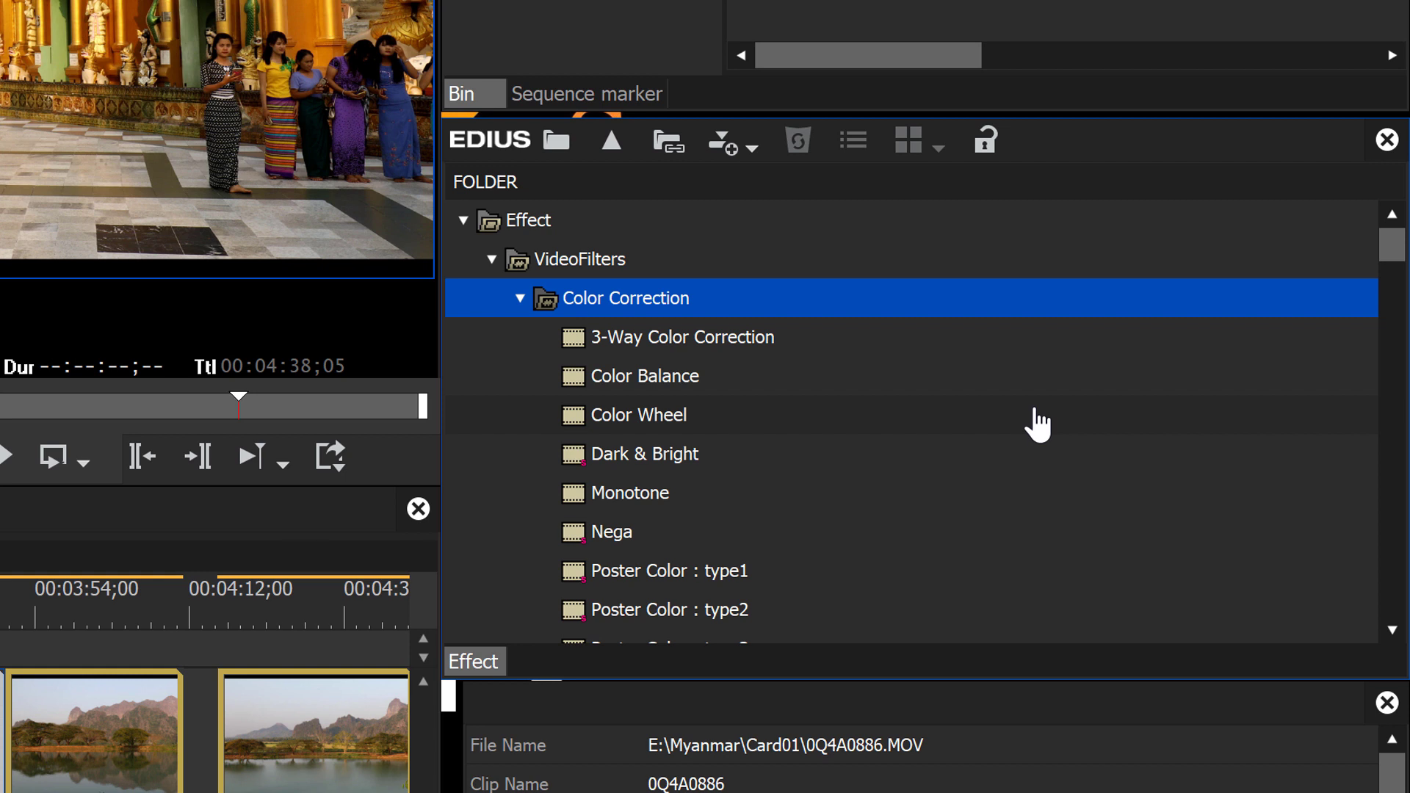
scroll(1037, 425, down, 1)
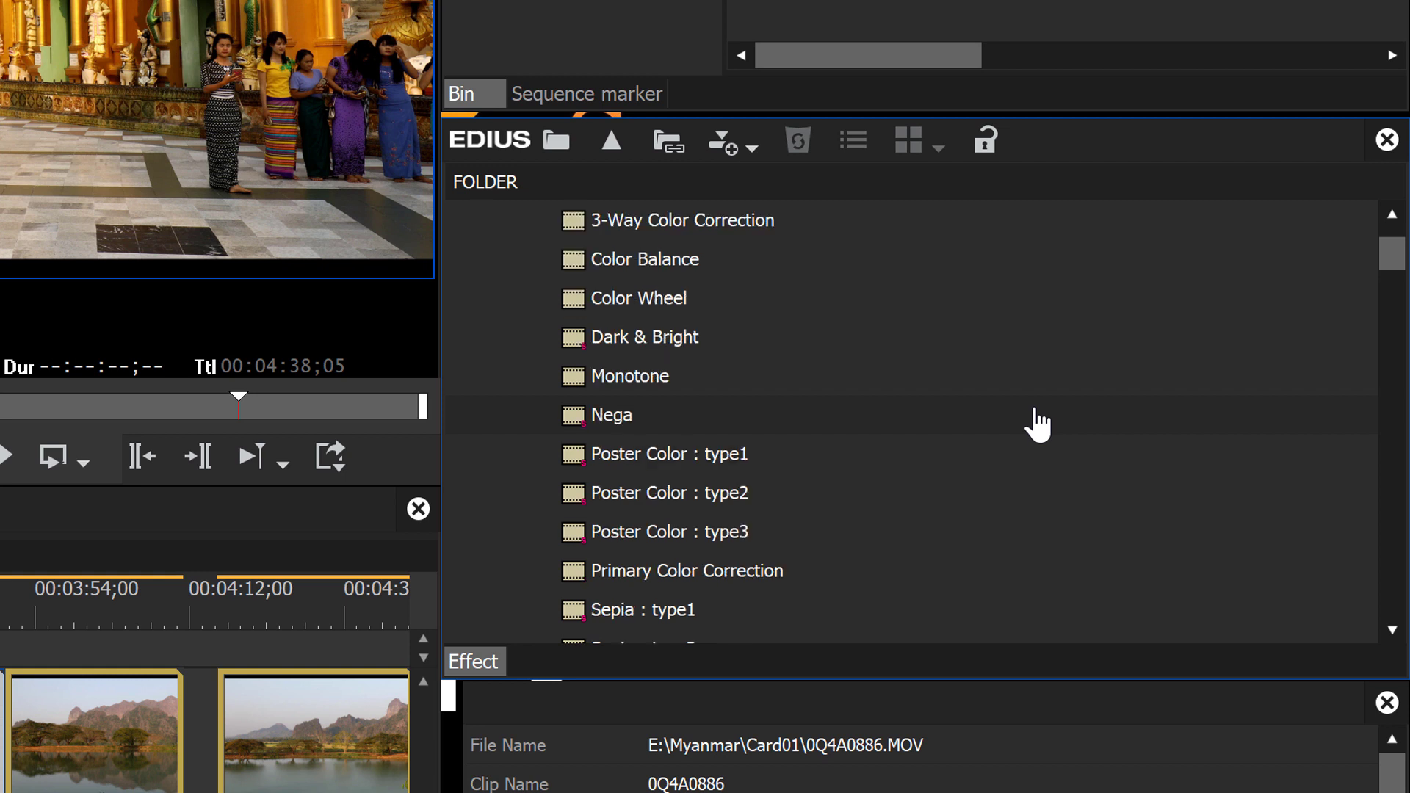
mouse_move(780, 569)
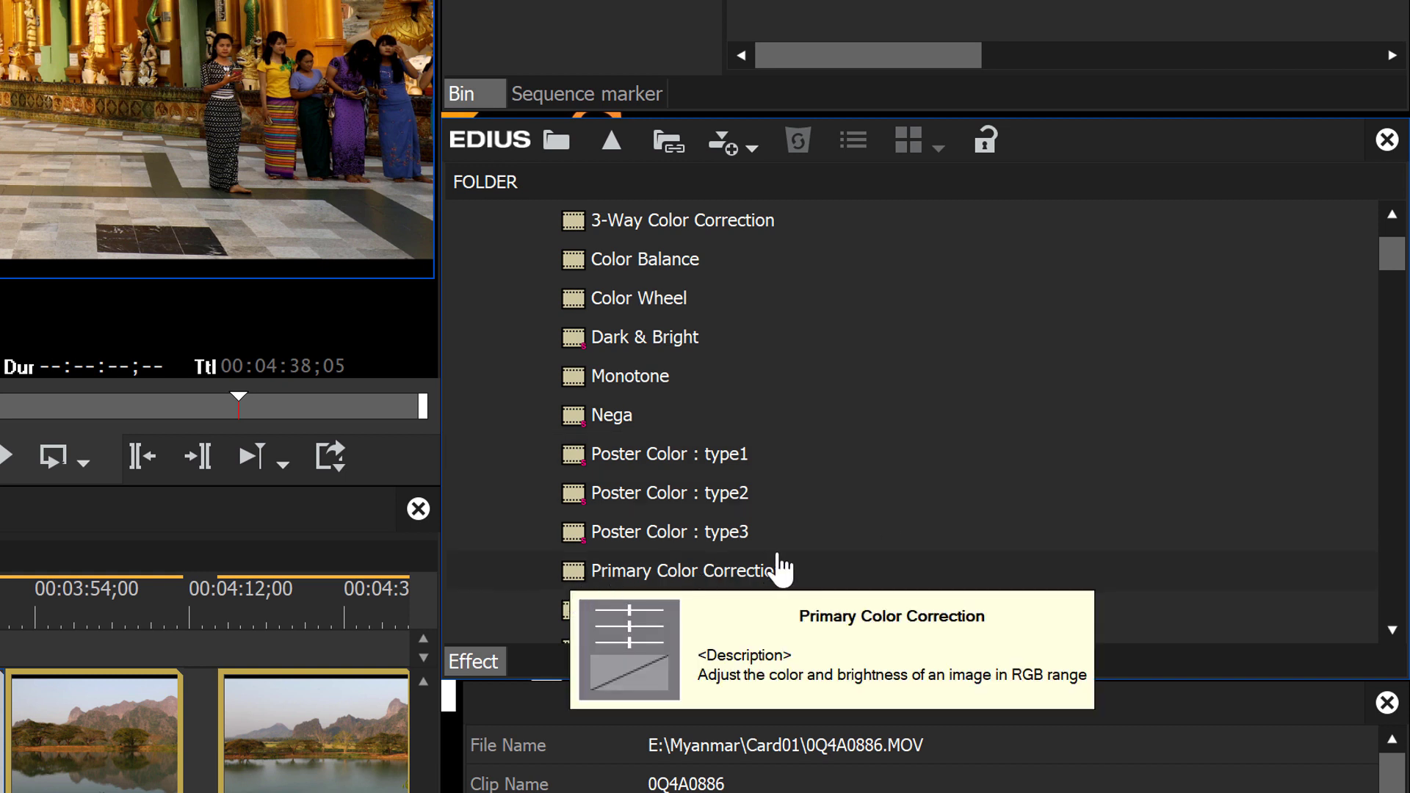
scroll(974, 540, up, 1)
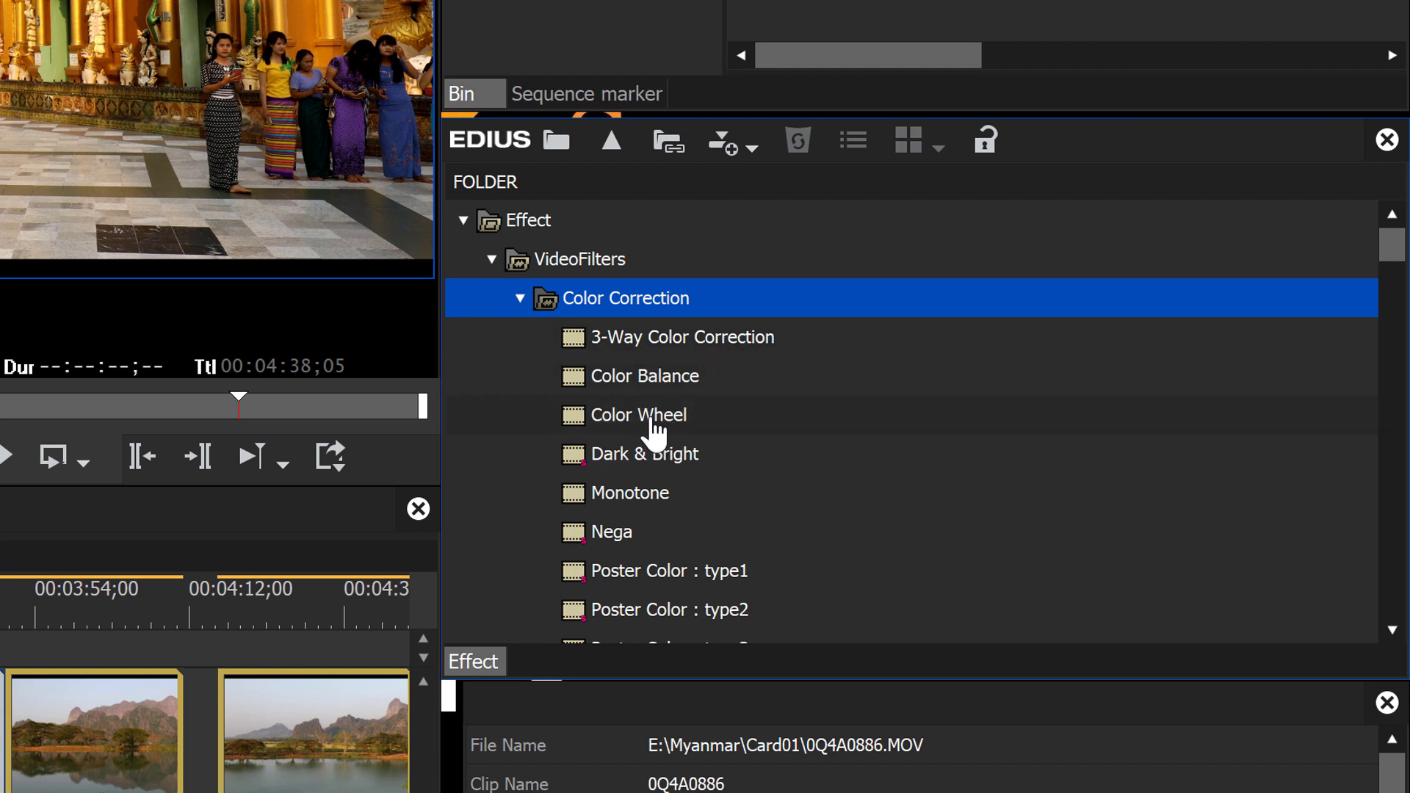
click(904, 425)
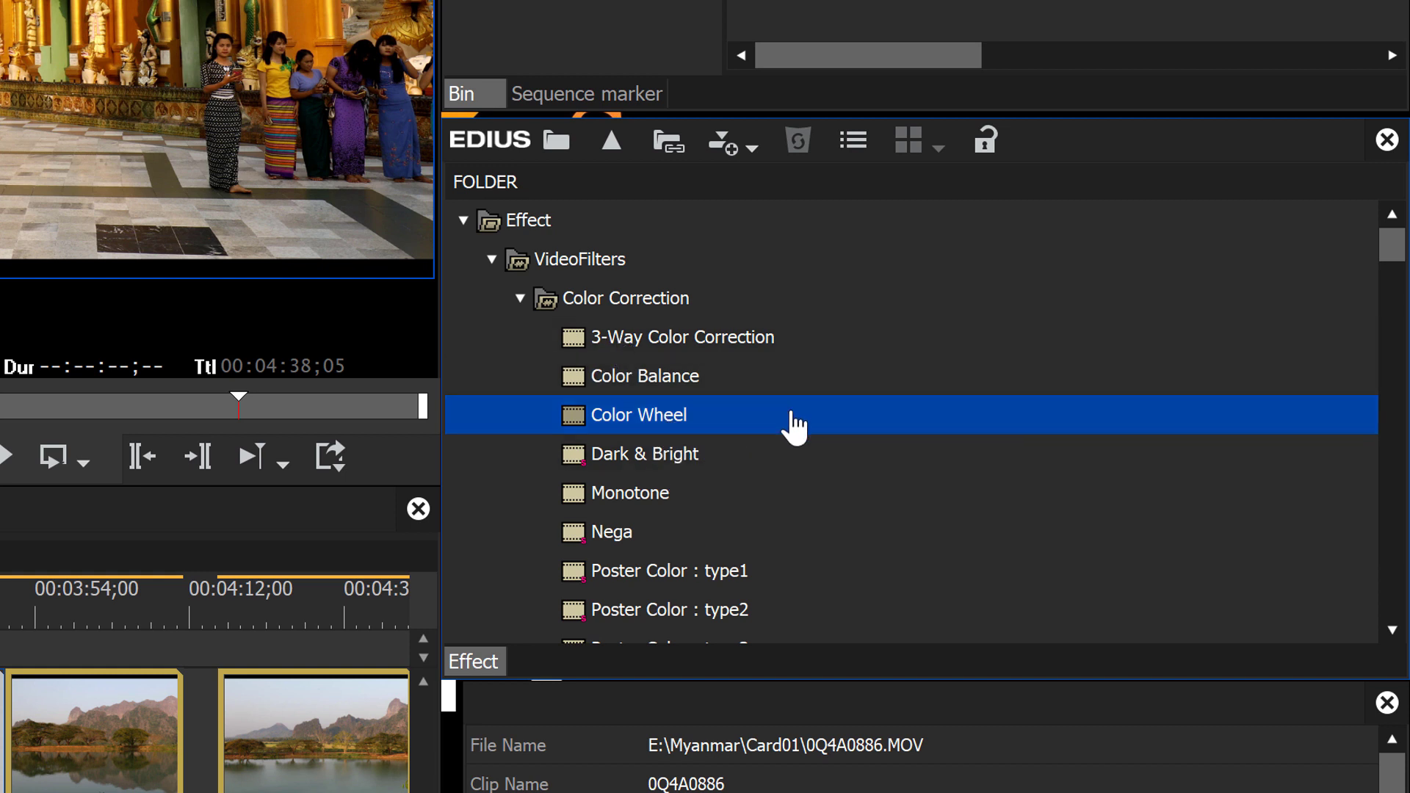
scroll(793, 422, down, 3)
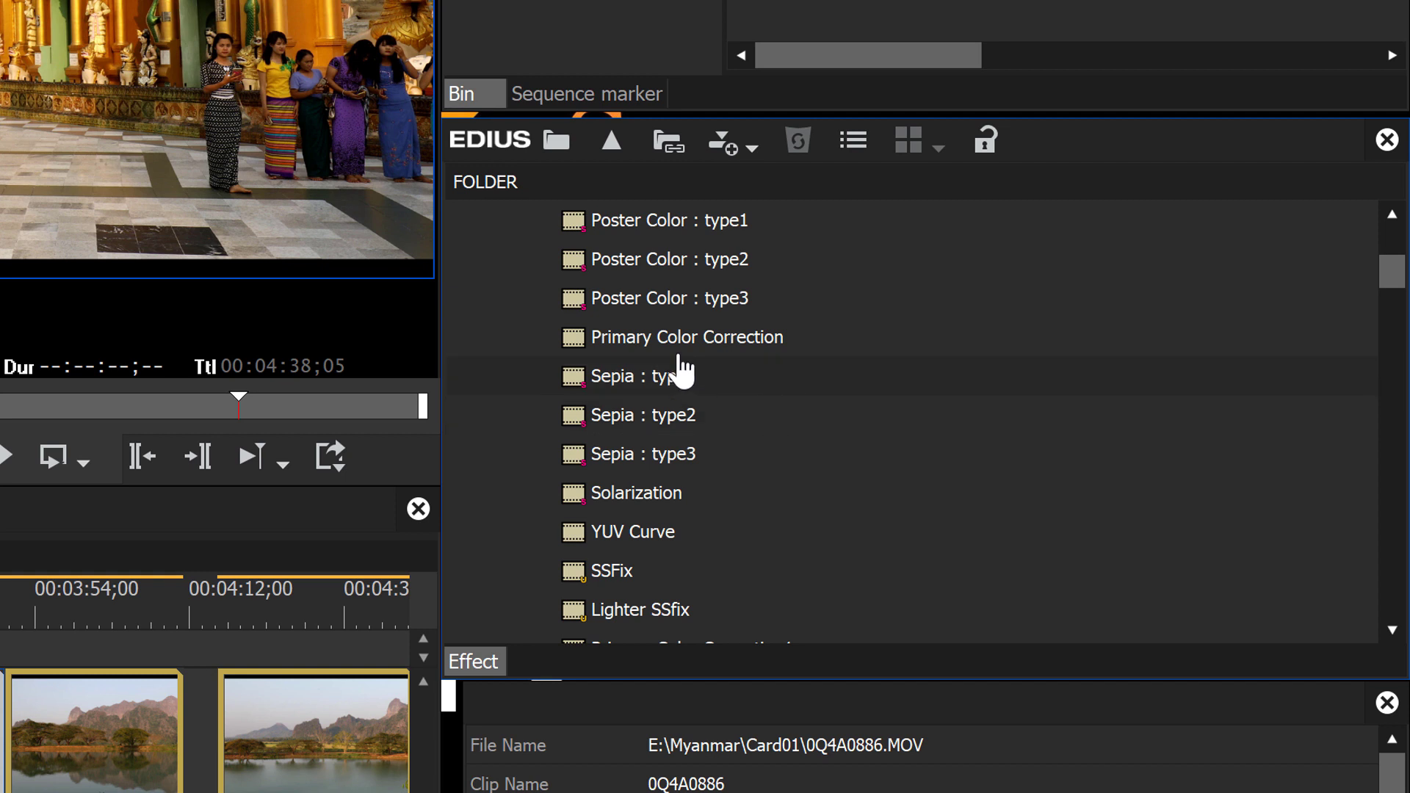
mouse_move(690, 353)
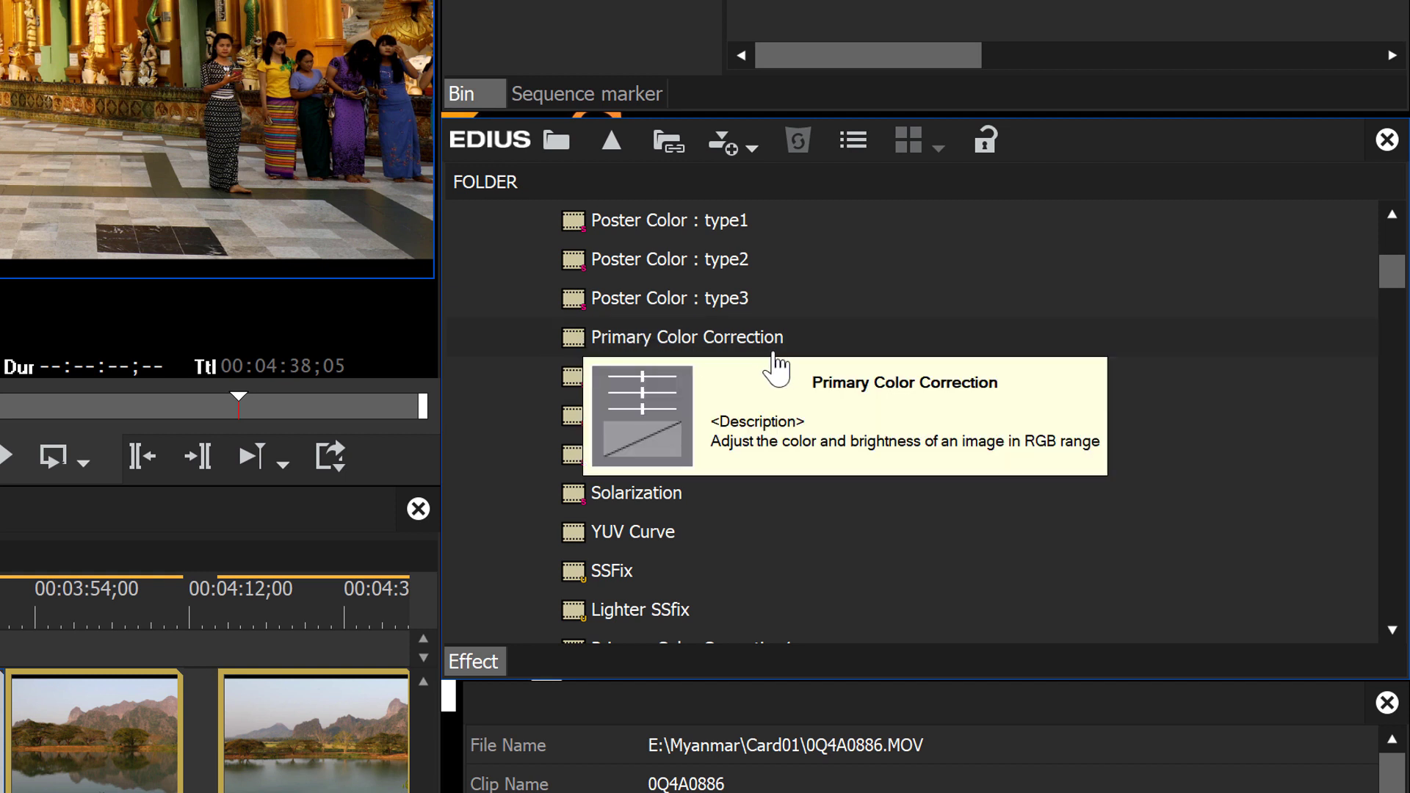
mouse_move(750, 359)
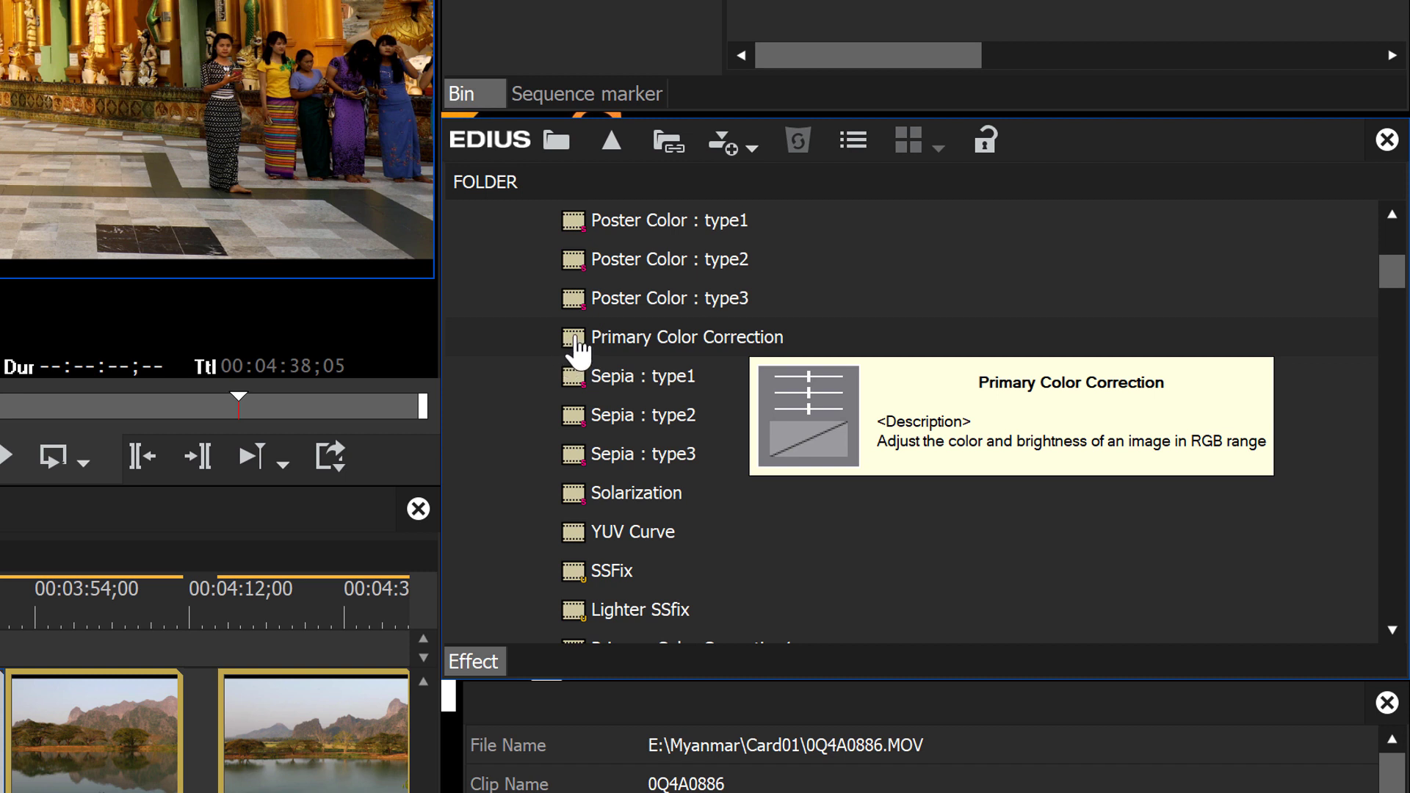
scroll(1102, 347, up, 3)
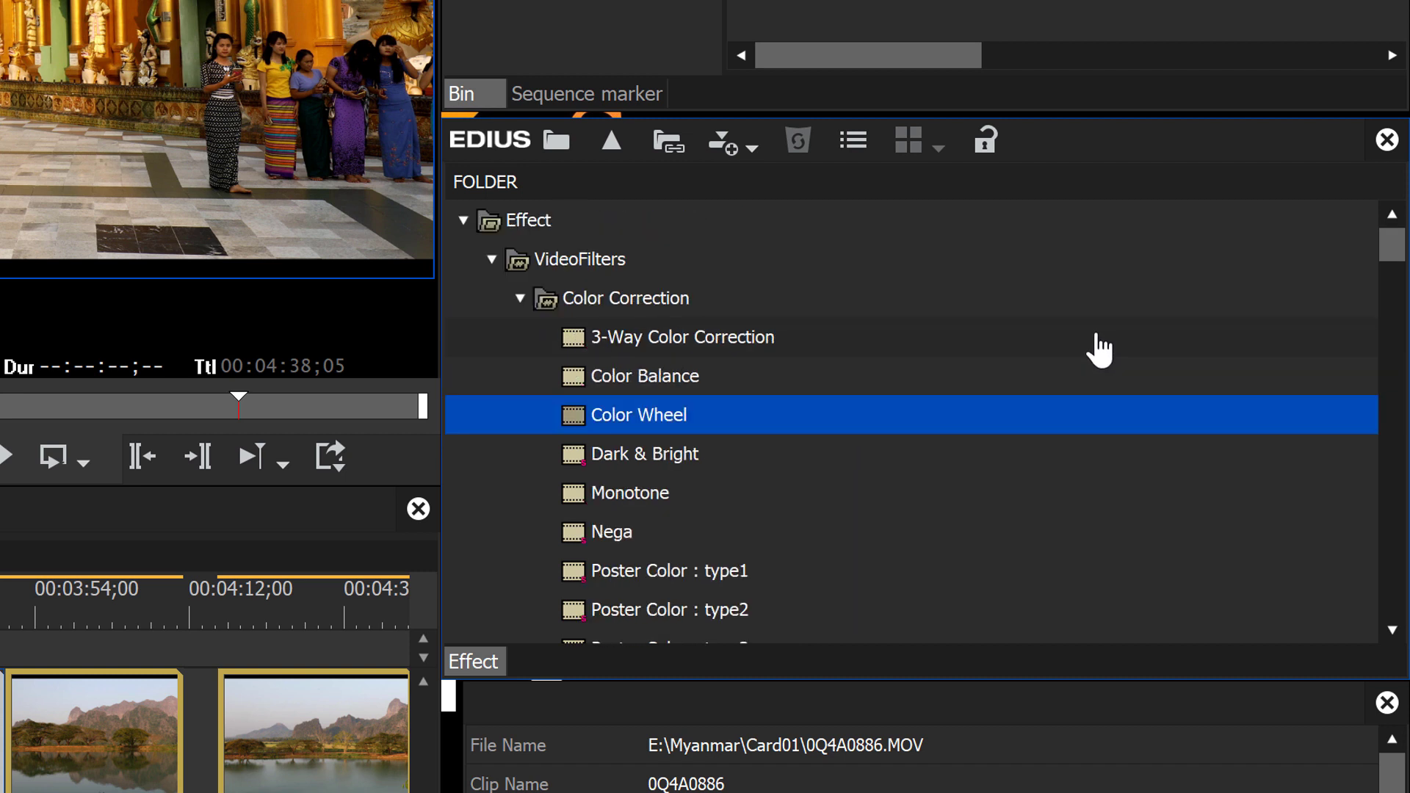
Step: Apply the Color Balance filter to the golden temple clip 0Q4A0886 on the timeline
click(765, 372)
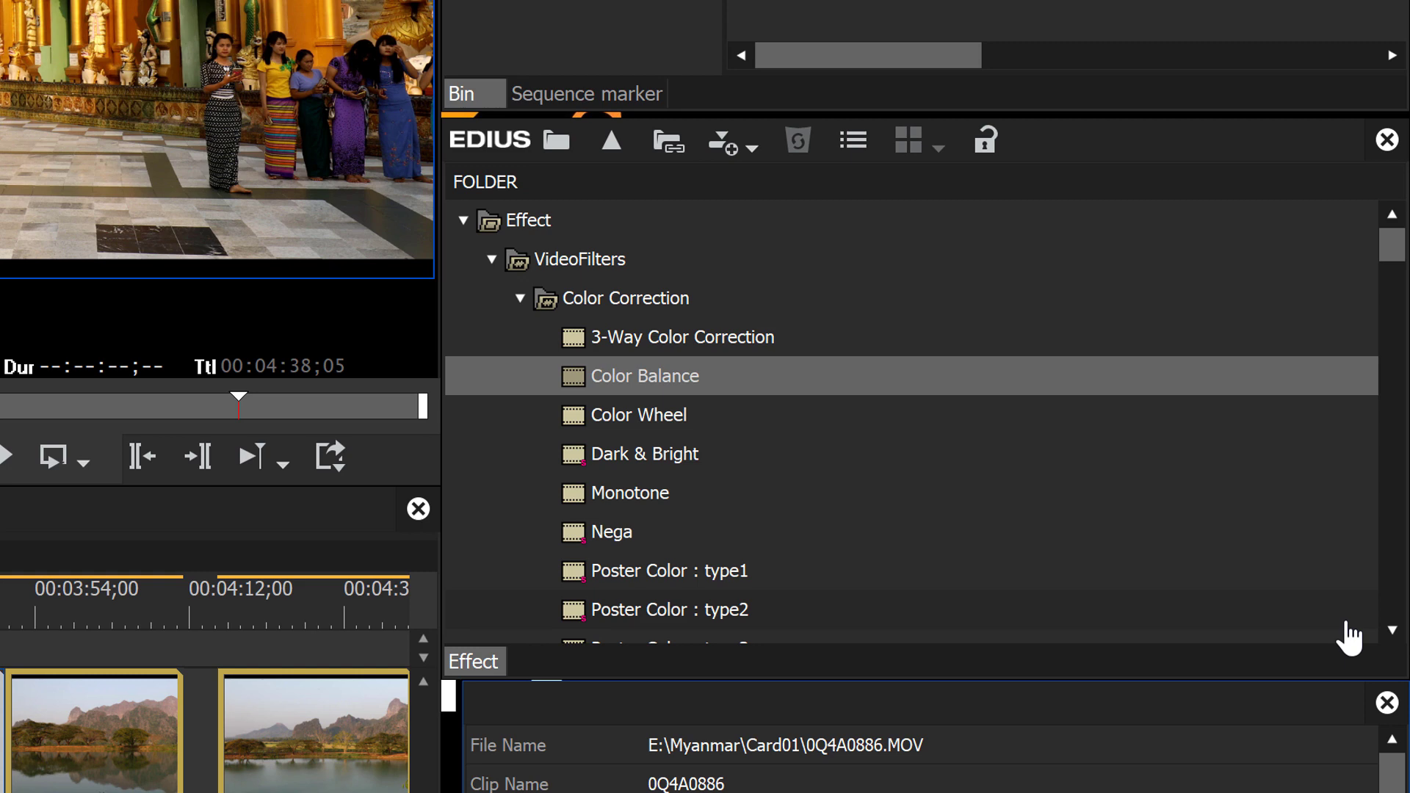
click(603, 379)
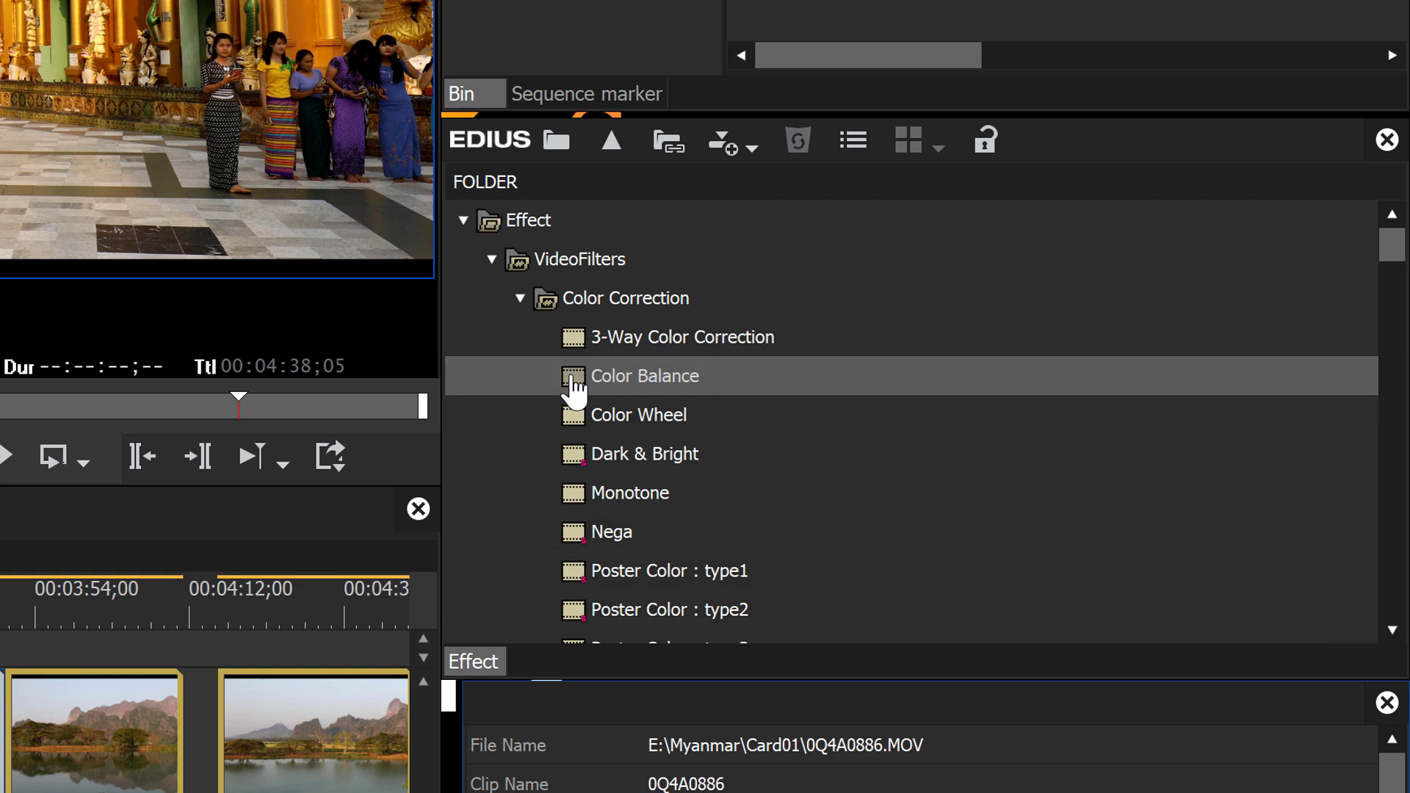
click(575, 388)
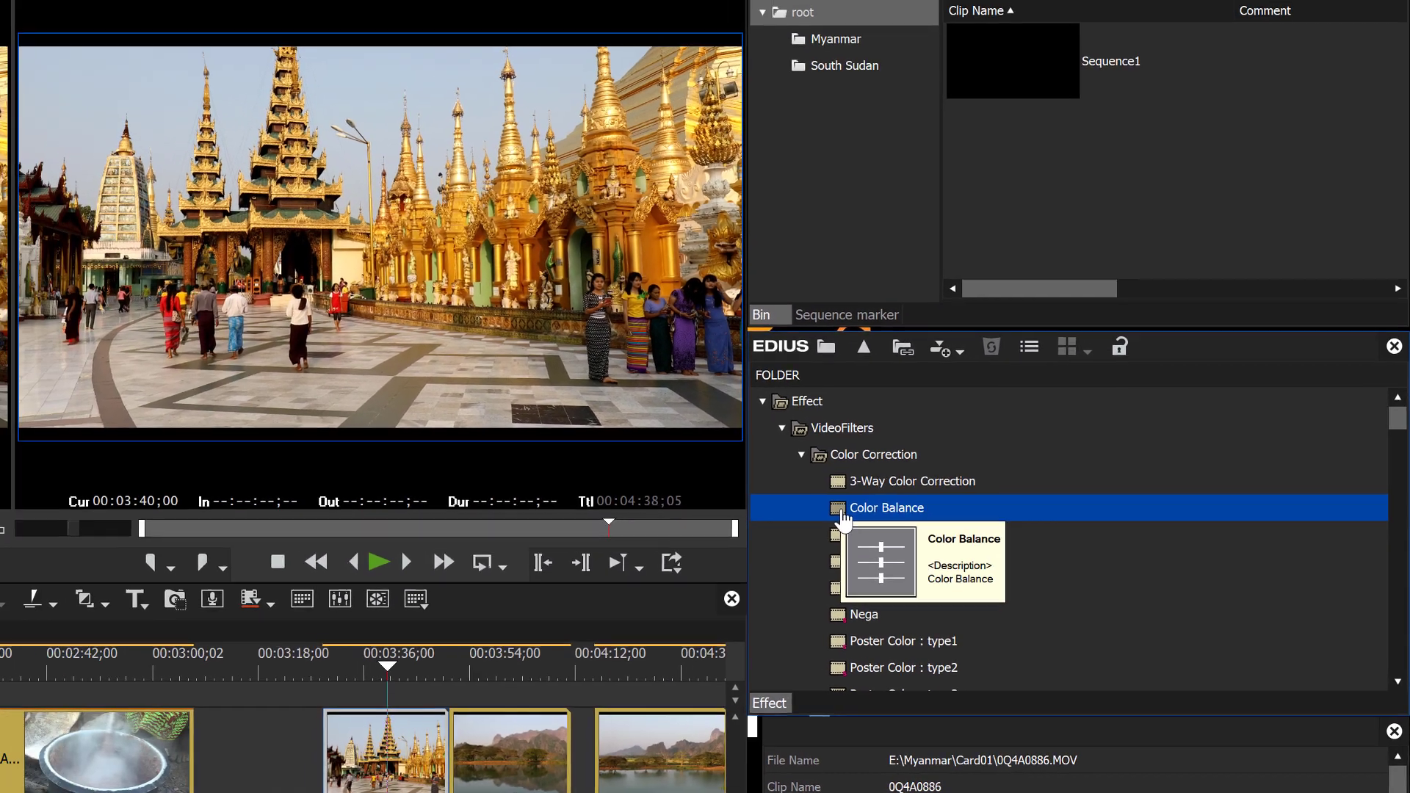
drag(845, 519, 401, 735)
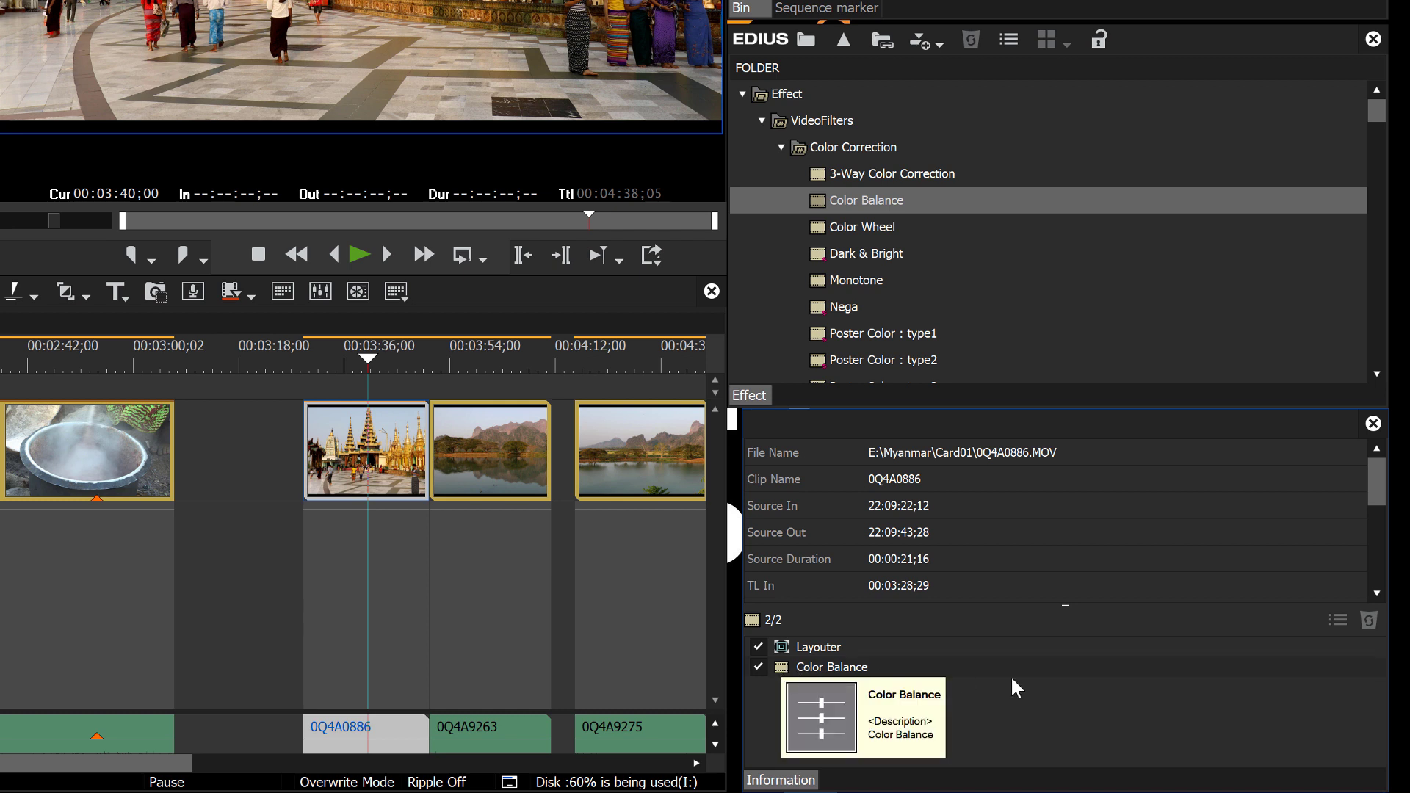
Step: Open the clip's Color Balance settings and set Chroma to -10, Bright to -7 and Contrast to 5
click(785, 670)
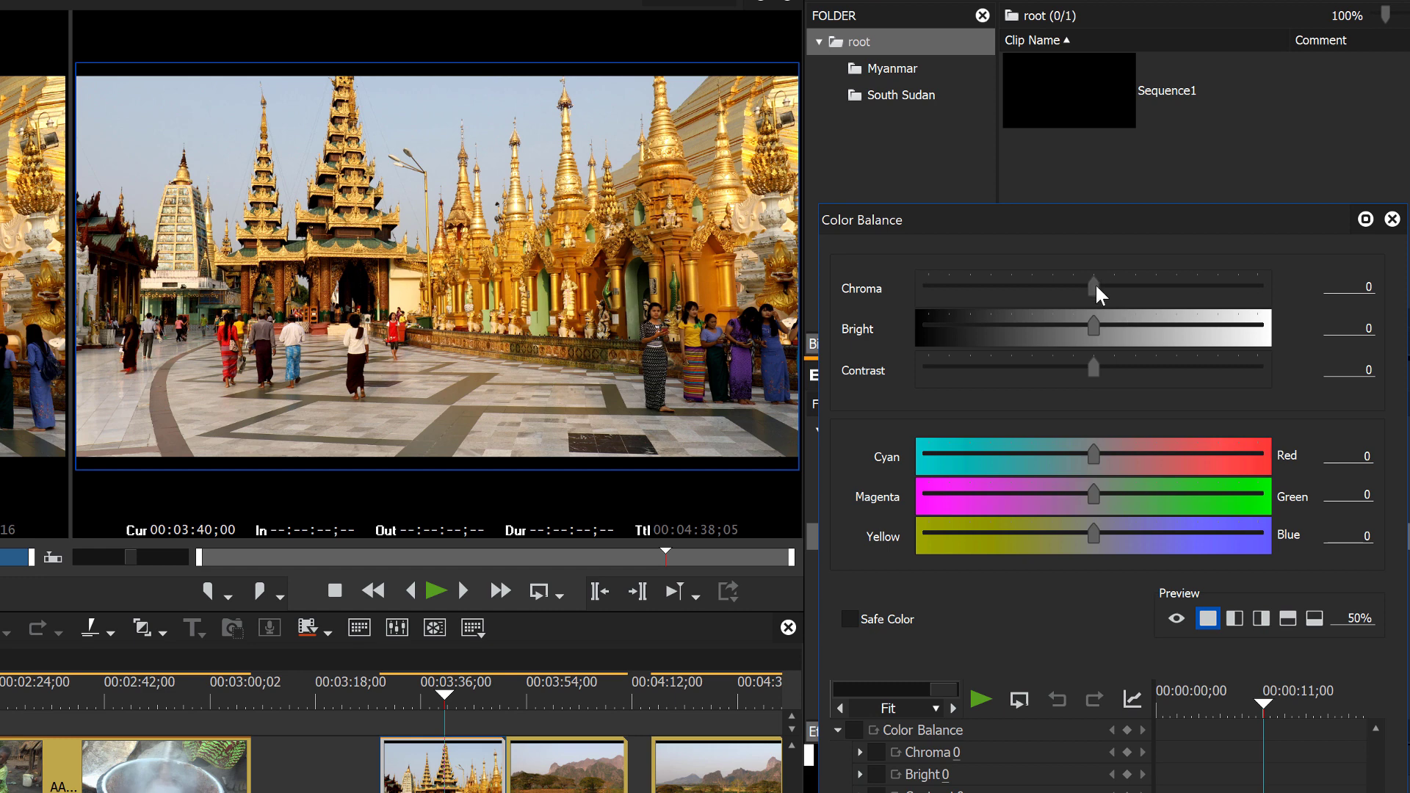
mouse_move(1104, 286)
mouse_down()
mouse_move(1152, 285)
mouse_move(1056, 288)
mouse_move(1099, 289)
mouse_move(1085, 297)
mouse_up()
drag(1089, 325, 1102, 368)
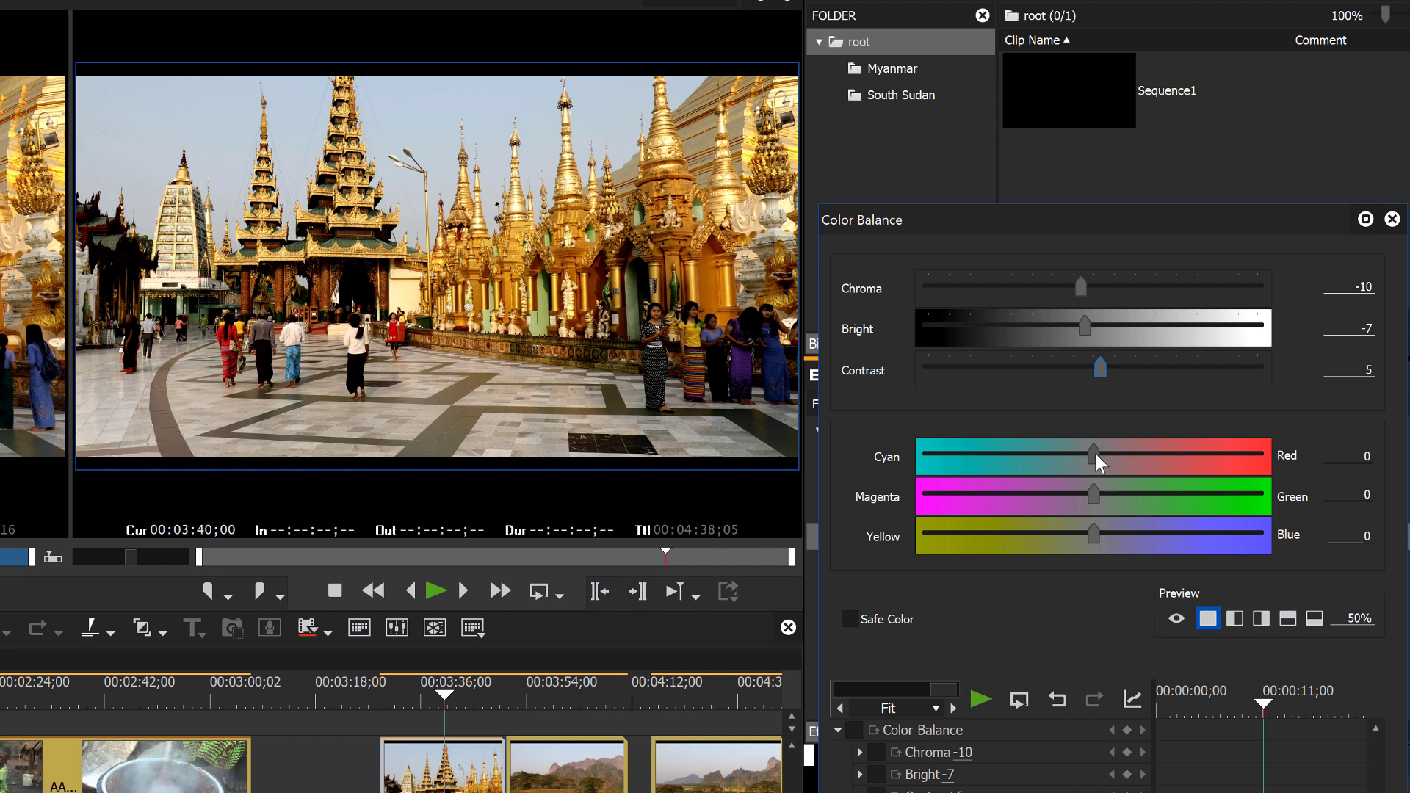
Step: Adjust the Cyan-Red, Magenta-Green and Yellow-Blue balances of the temple clip and accept the Color Balance settings
drag(1094, 456, 1097, 456)
click(1096, 495)
drag(1095, 534, 1109, 537)
key(Return)
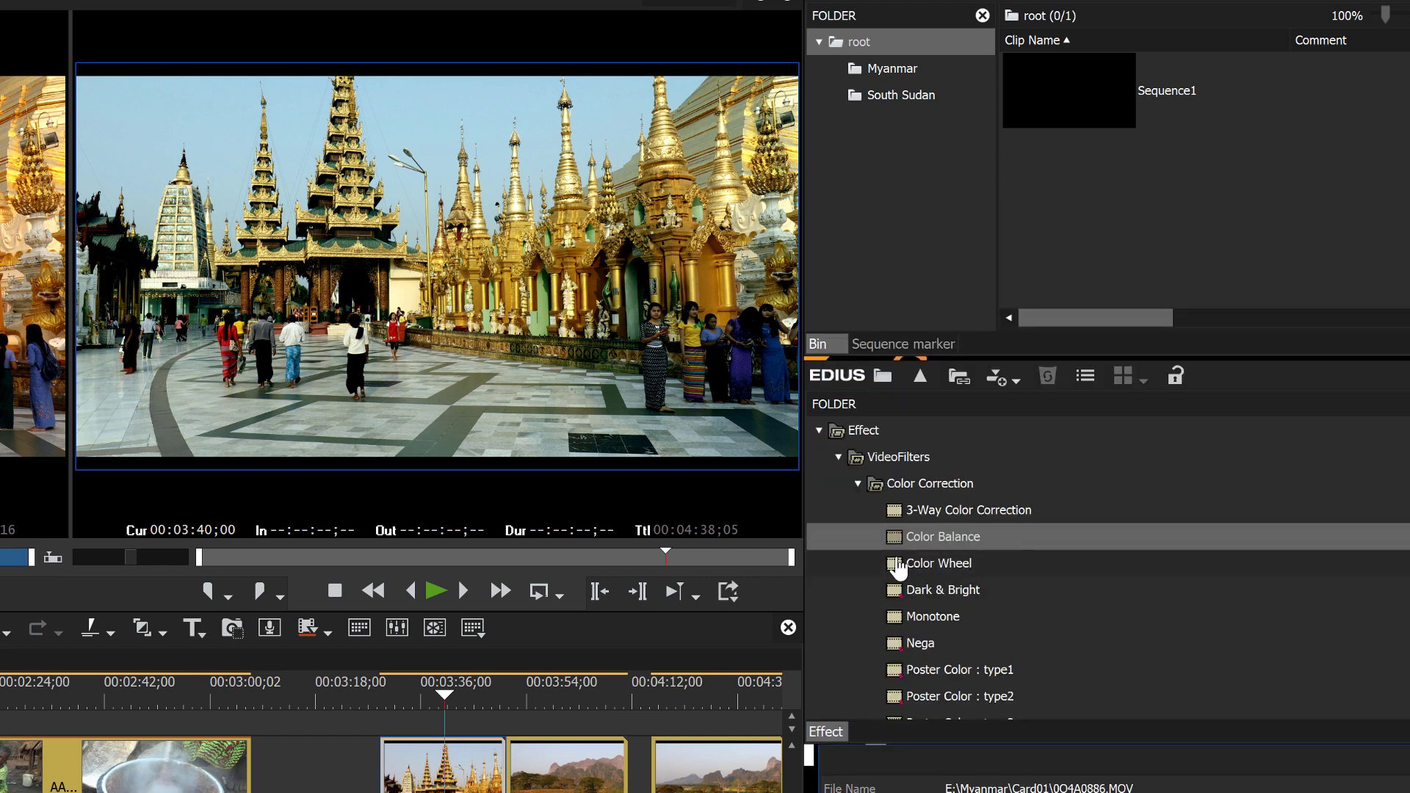
Step: Add the Color Wheel filter to clip 0Q4A0886 and disable its Color Balance filter
drag(911, 563, 441, 764)
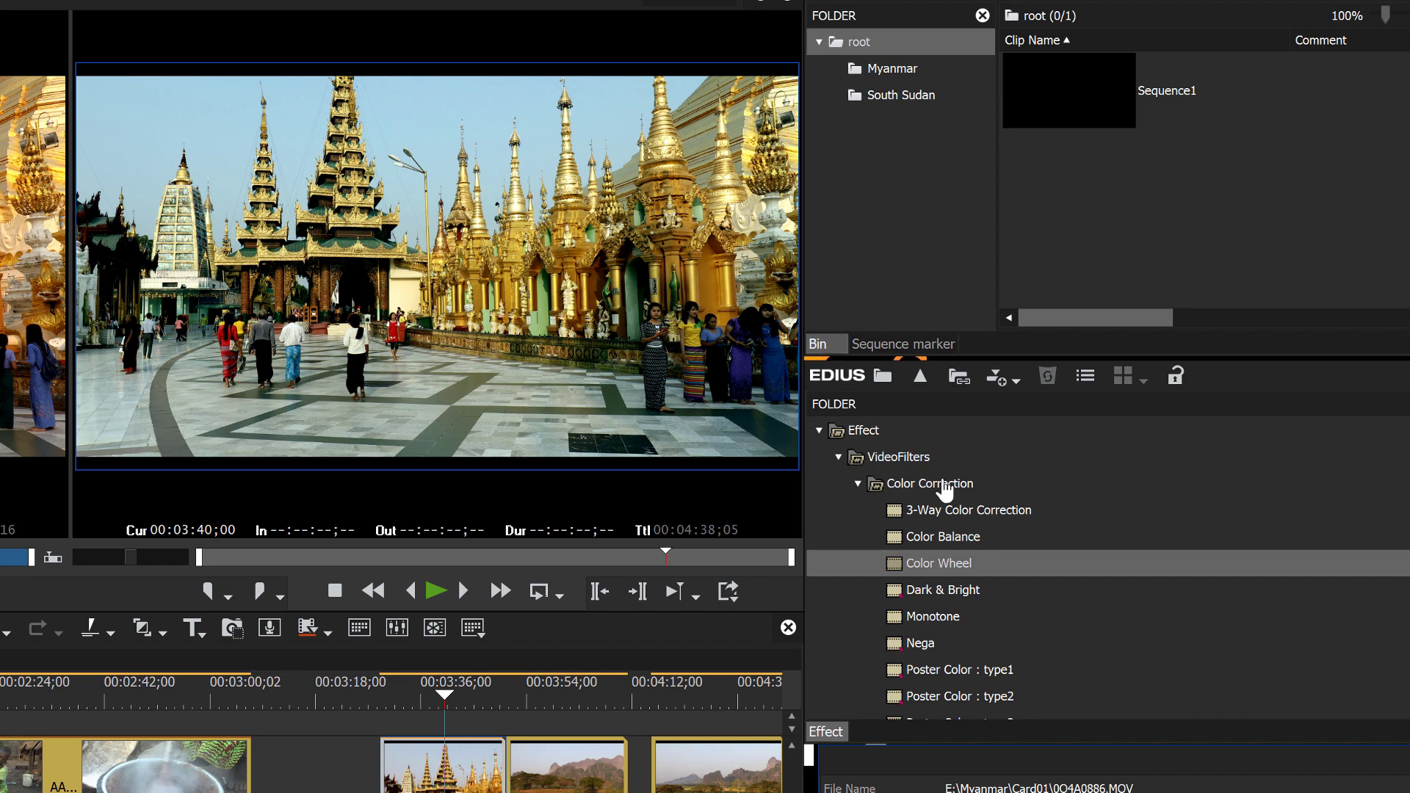
click(1002, 567)
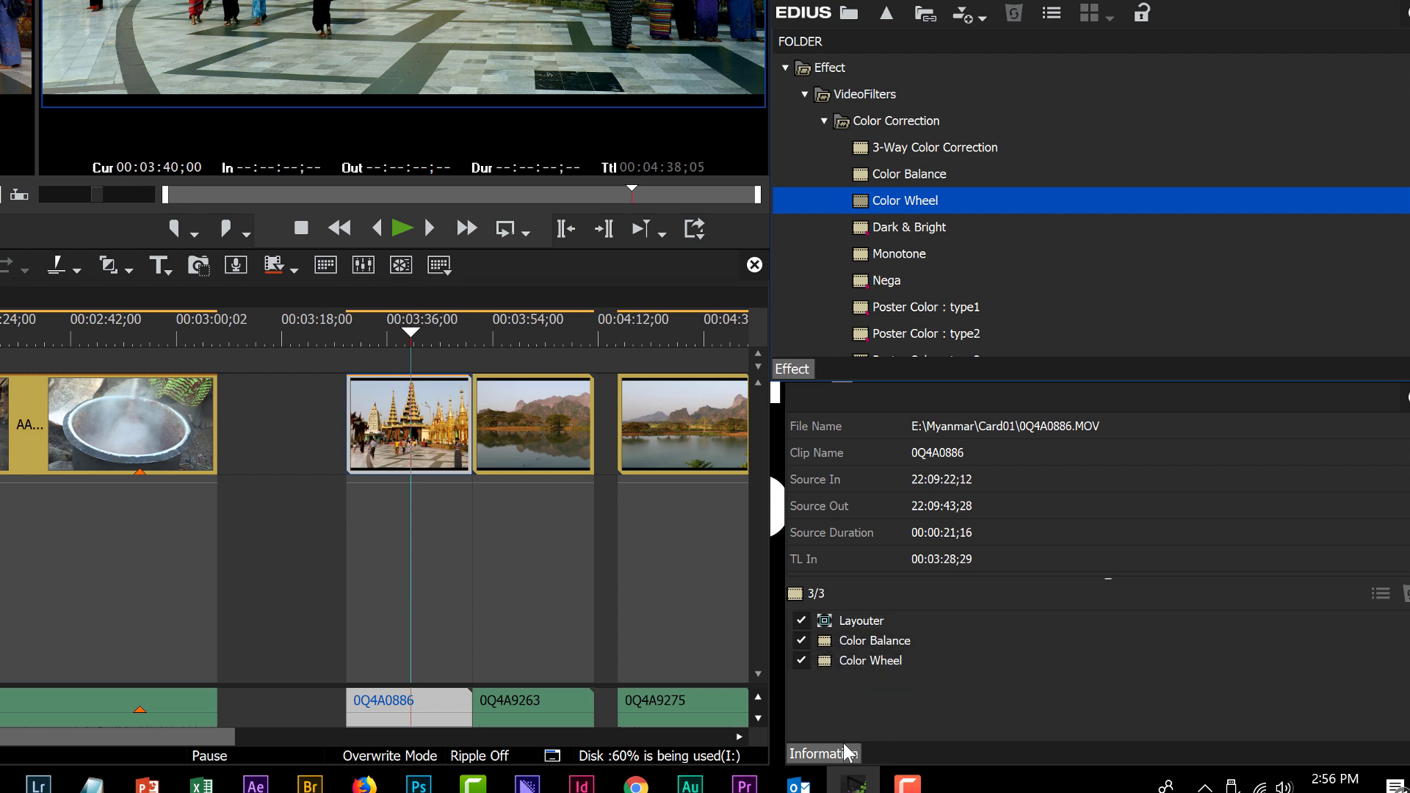
click(801, 641)
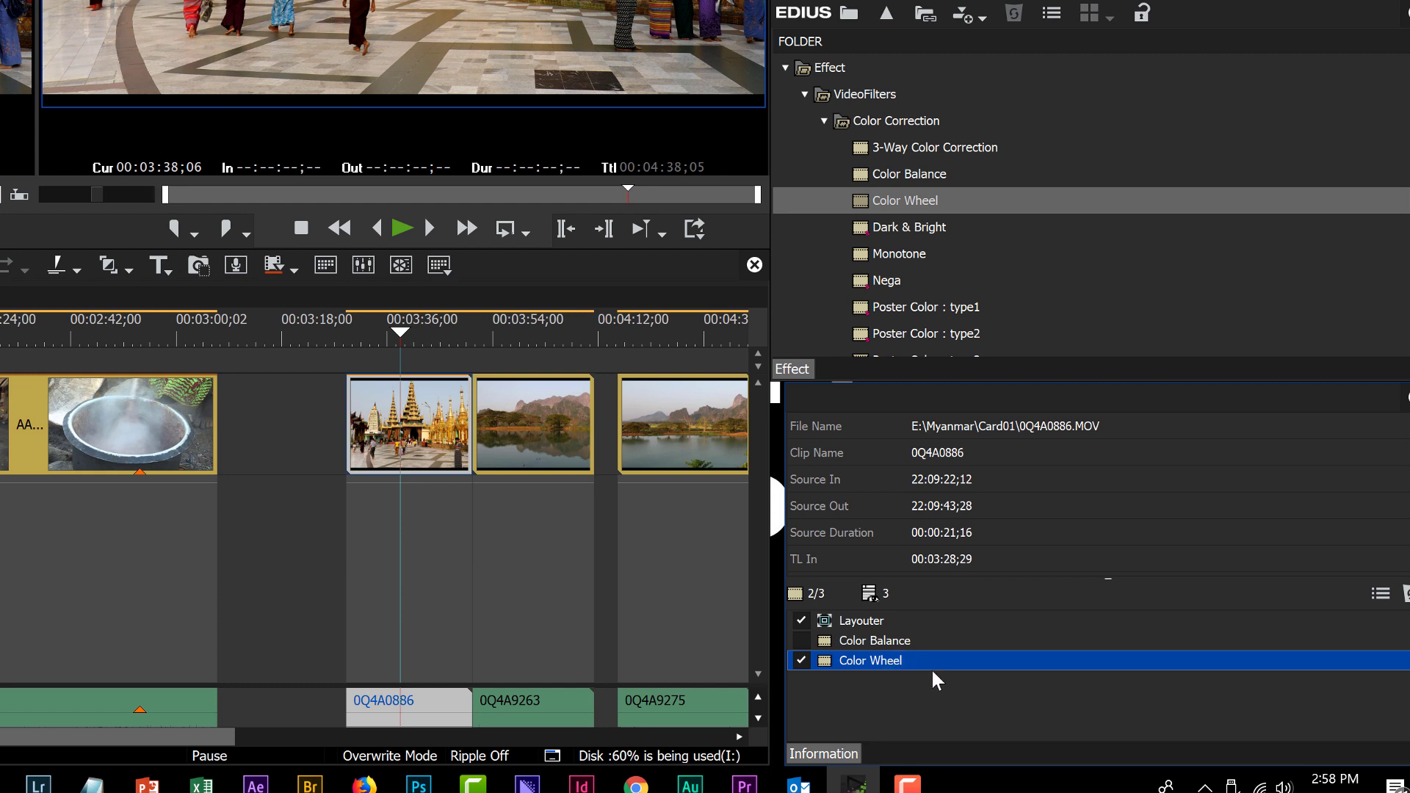
Step: Try a Color Wheel hue shift of -48.35 and saturation of -34 on the temple clip and discard it
double_click(879, 662)
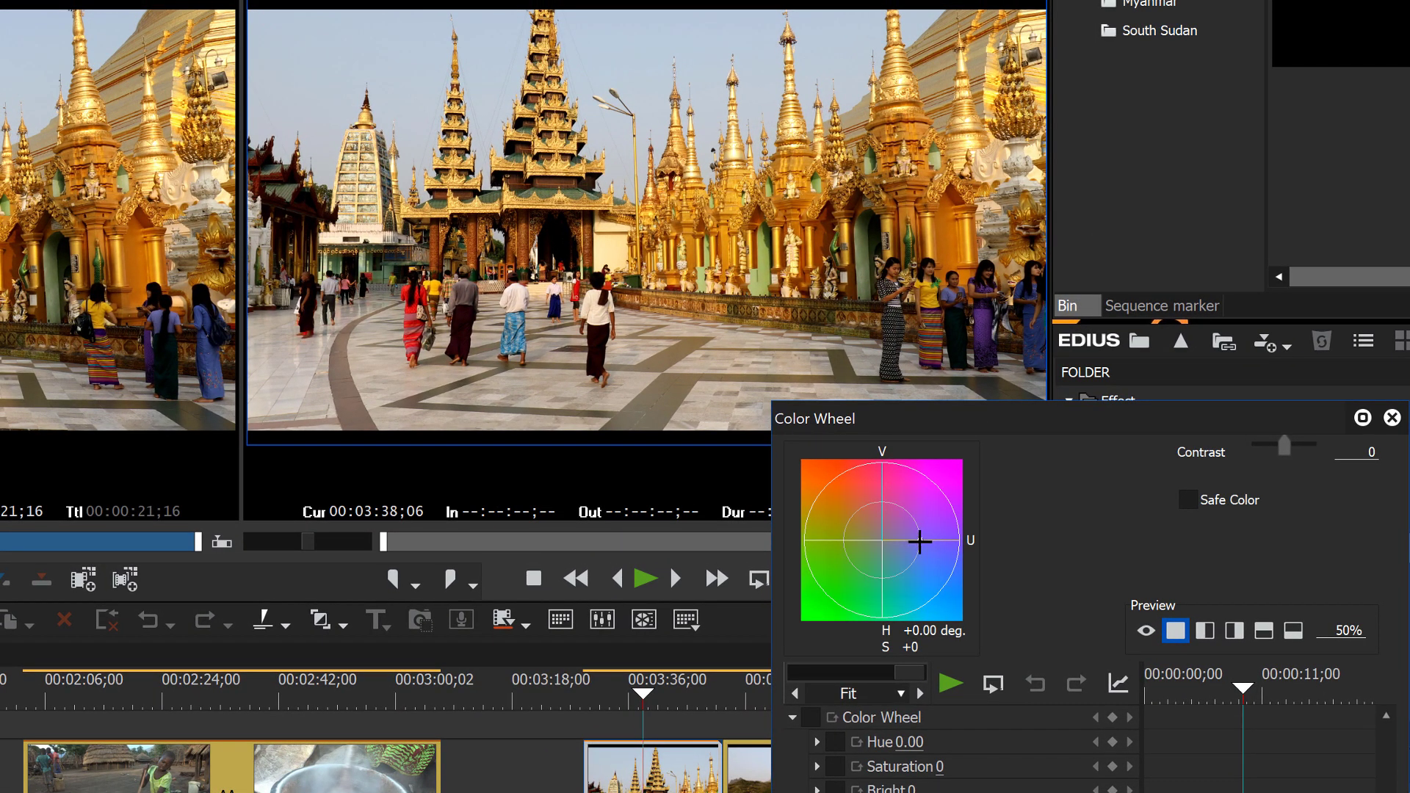
drag(920, 540, 933, 592)
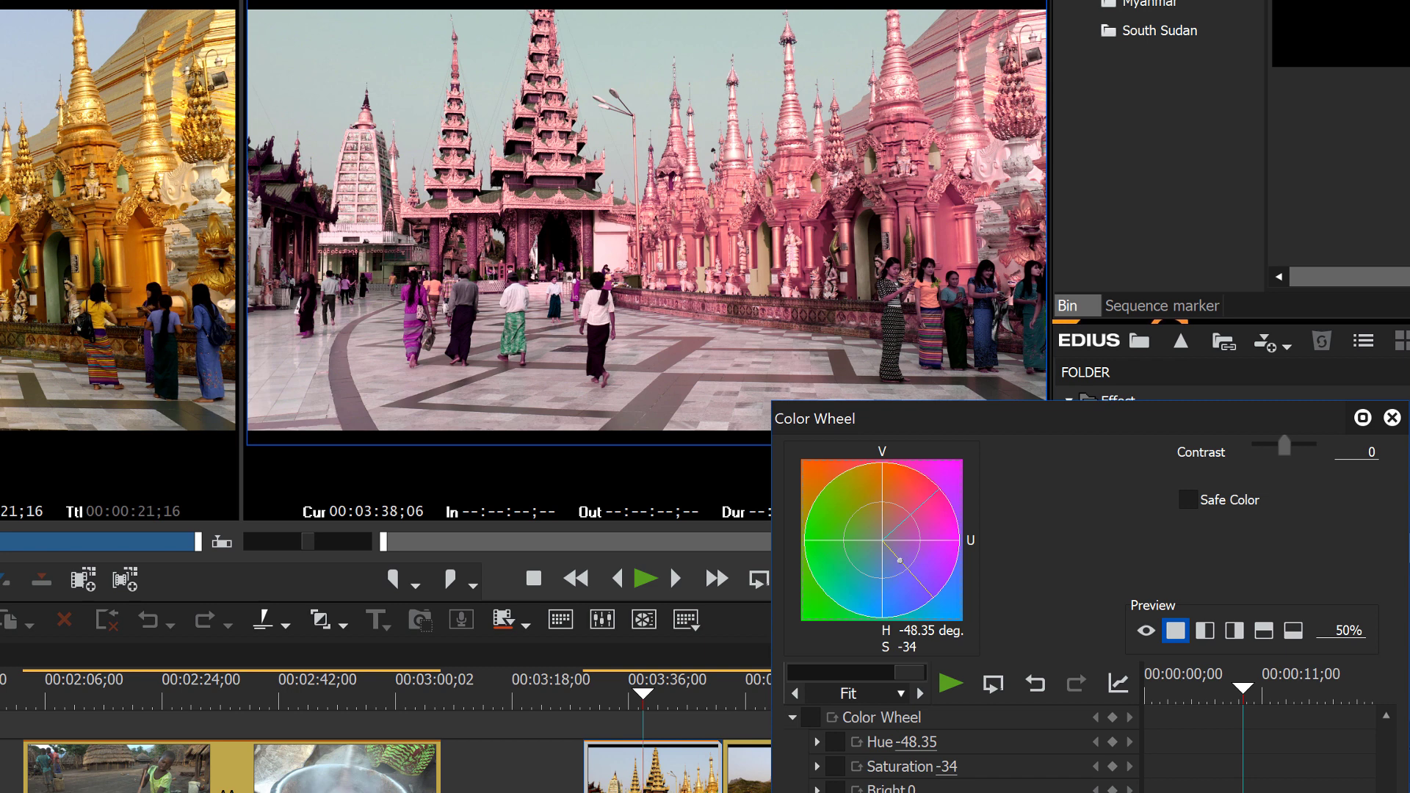
key(Escape)
click(1069, 764)
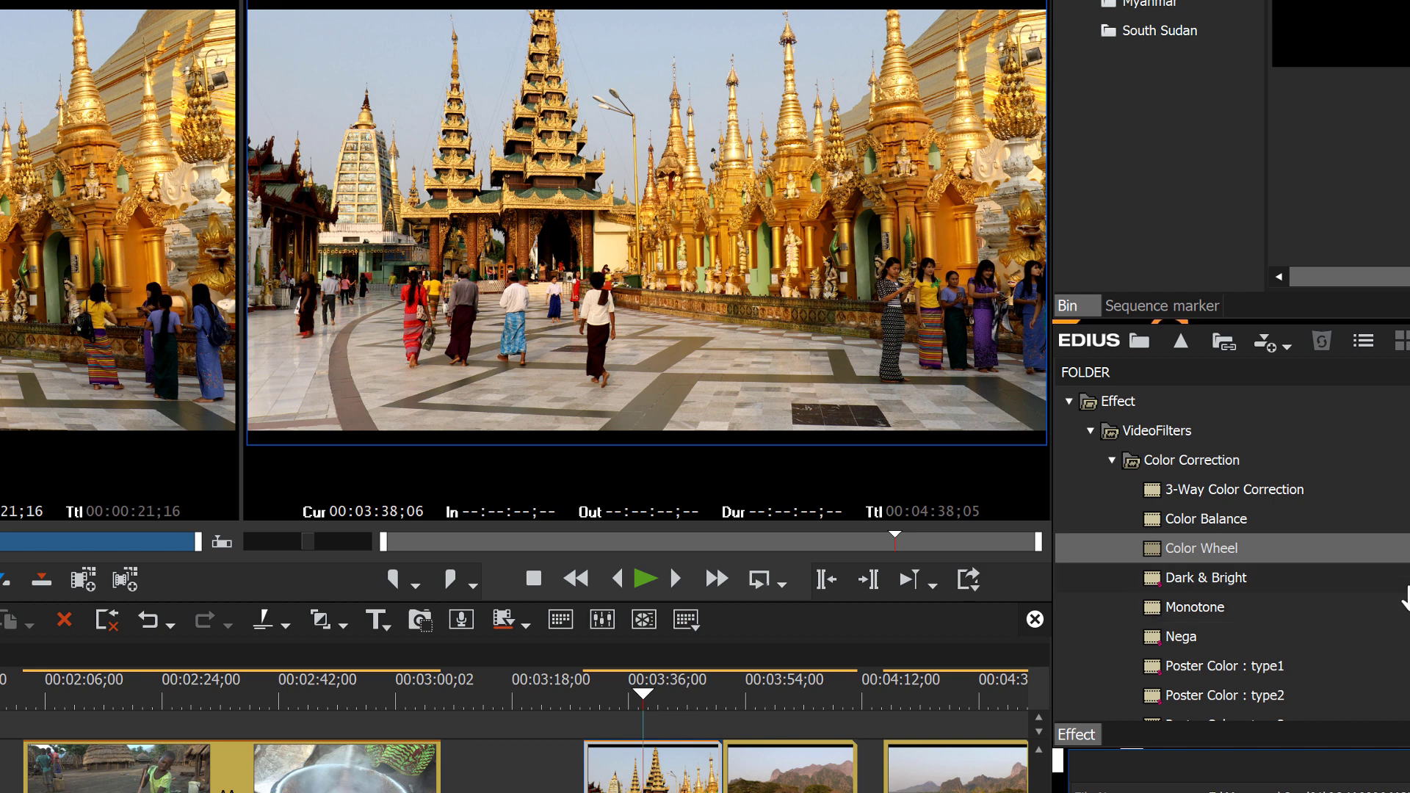
Step: Apply the Monotone filter to the golden temple clip 0Q4A0886 on the timeline
scroll(1405, 598, down, 3)
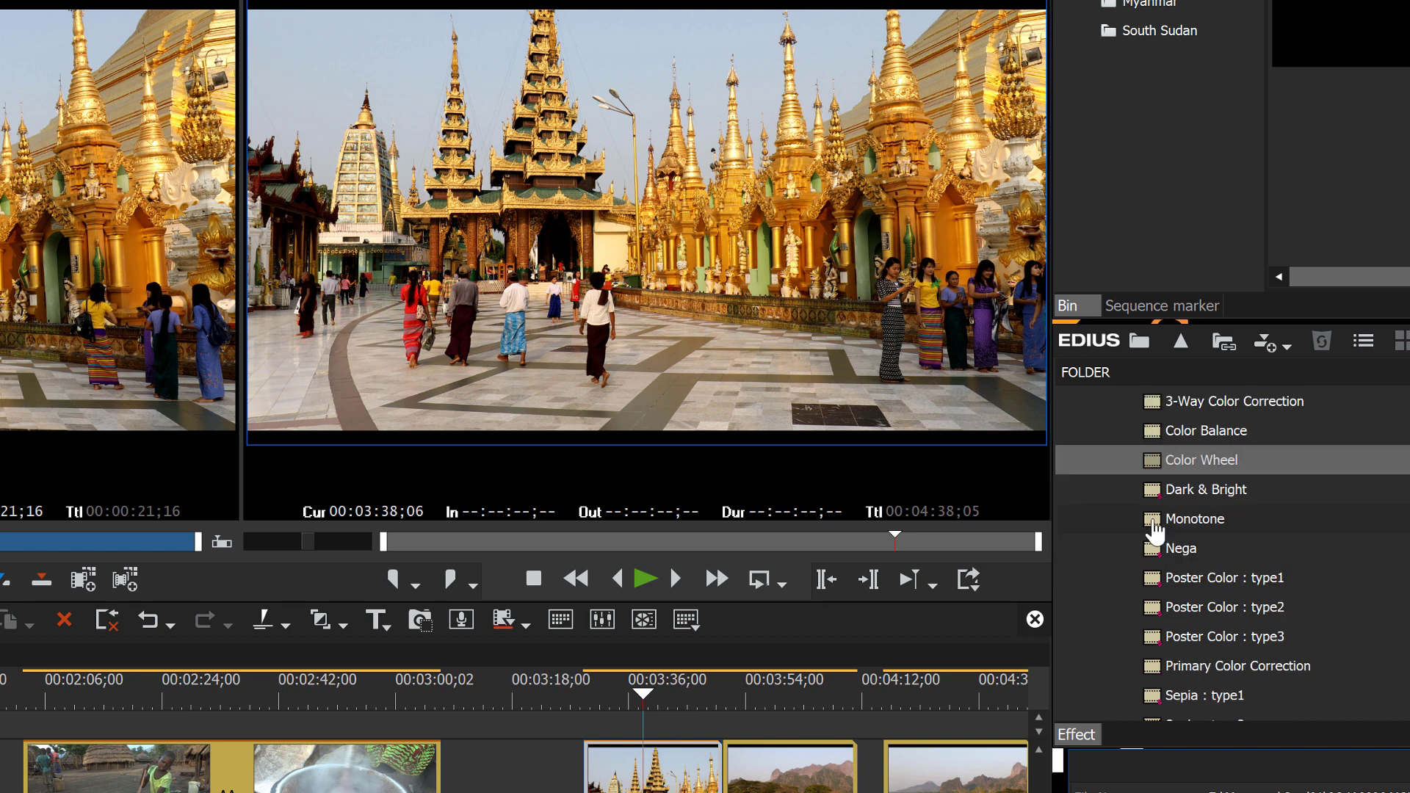
drag(1157, 528, 659, 785)
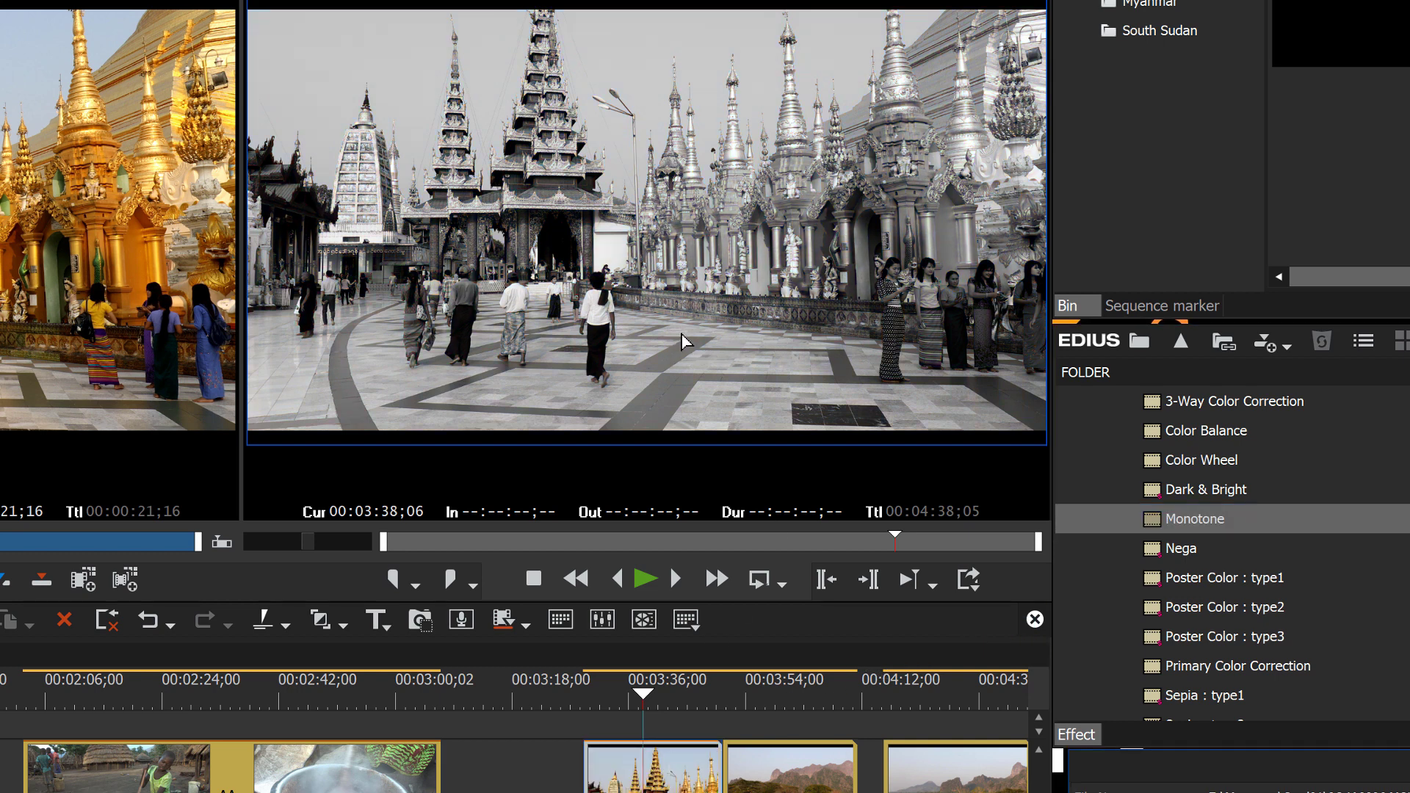
key(Right)
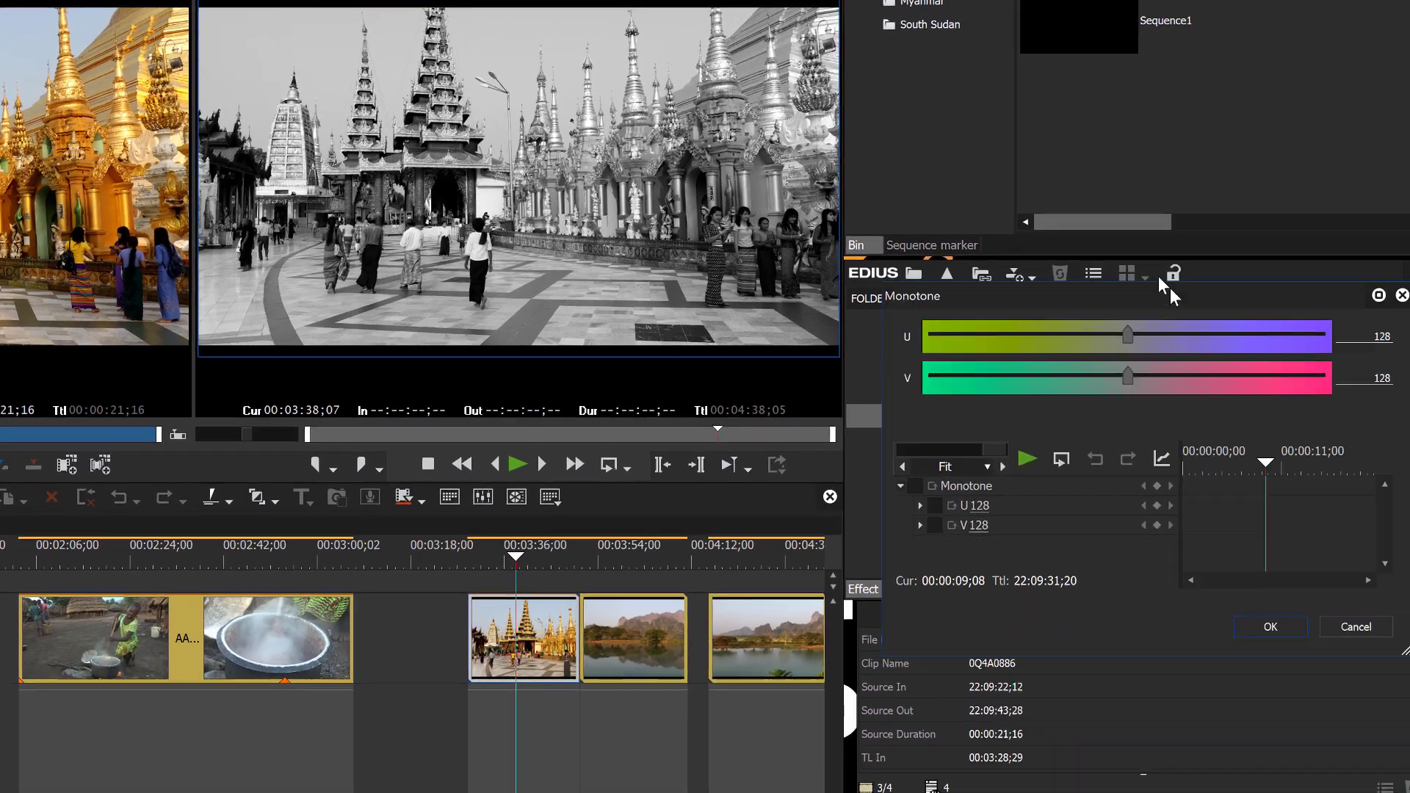
Step: Tint the monotone temple clip by setting U to about 96 and V to 142, and accept the settings
drag(1170, 288, 971, 368)
drag(921, 409, 871, 411)
drag(926, 451, 948, 451)
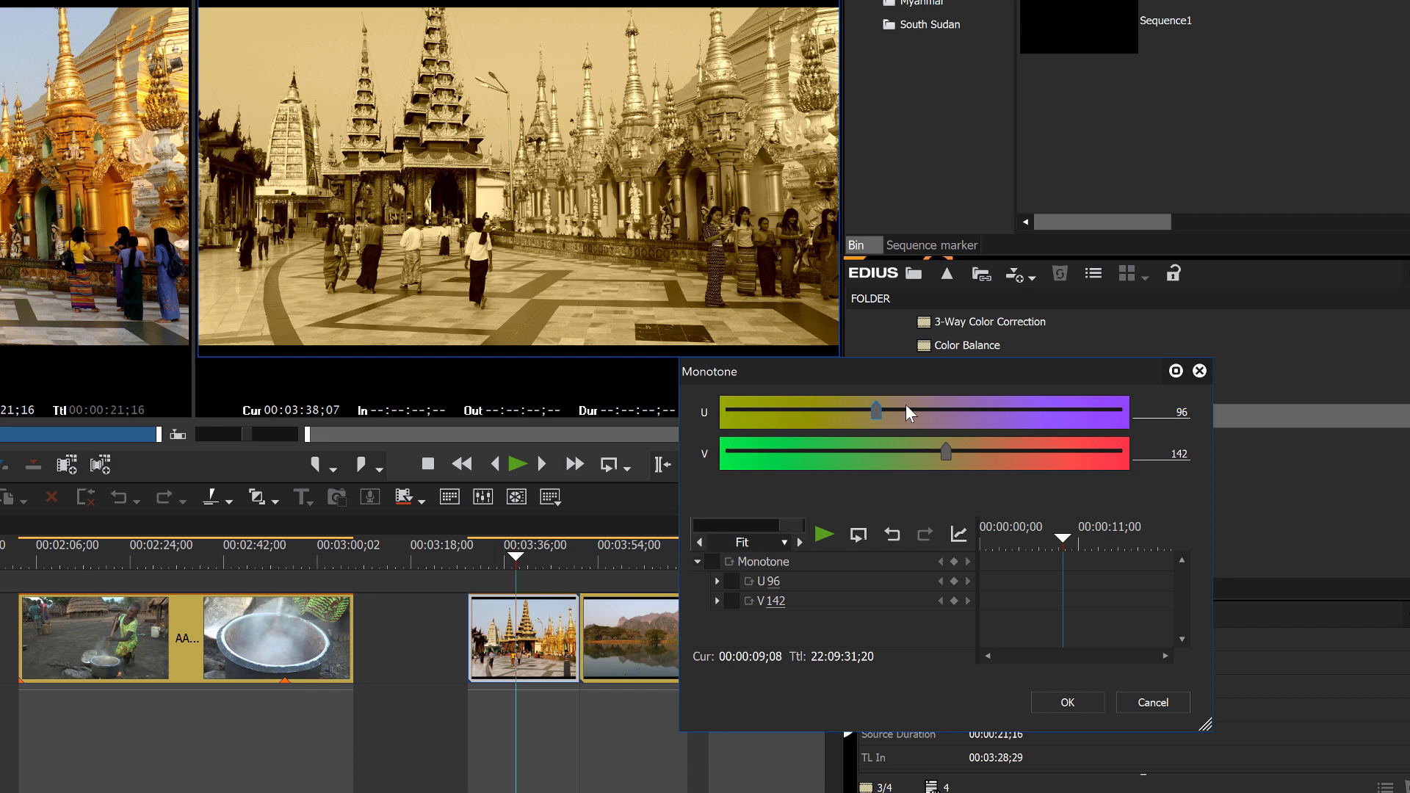
drag(879, 408, 880, 409)
click(1074, 703)
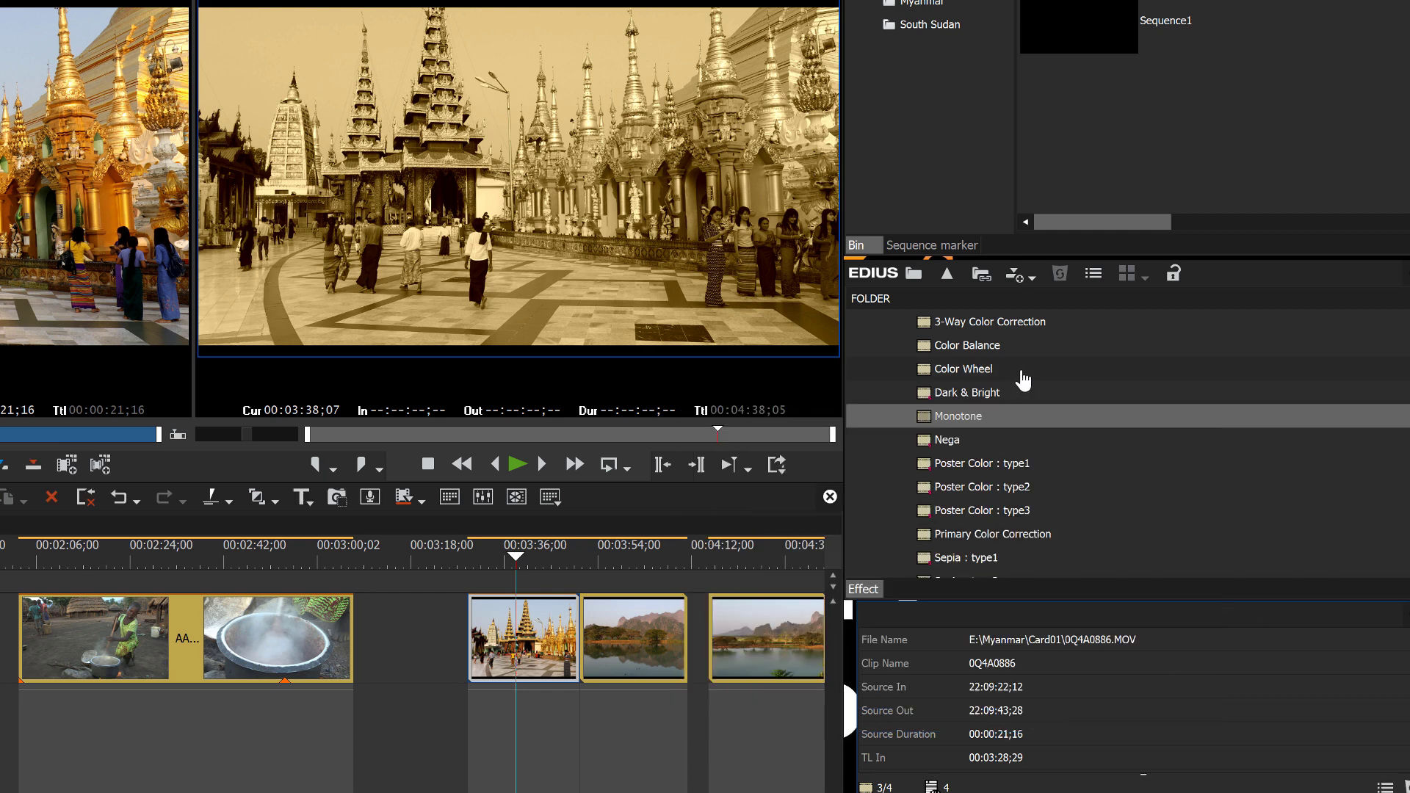
Step: Apply Primary Color Correction to clip 0Q4A0886, disable its Color Wheel and Monotone filters, and open the Primary Color Correction settings
scroll(931, 469, down, 1)
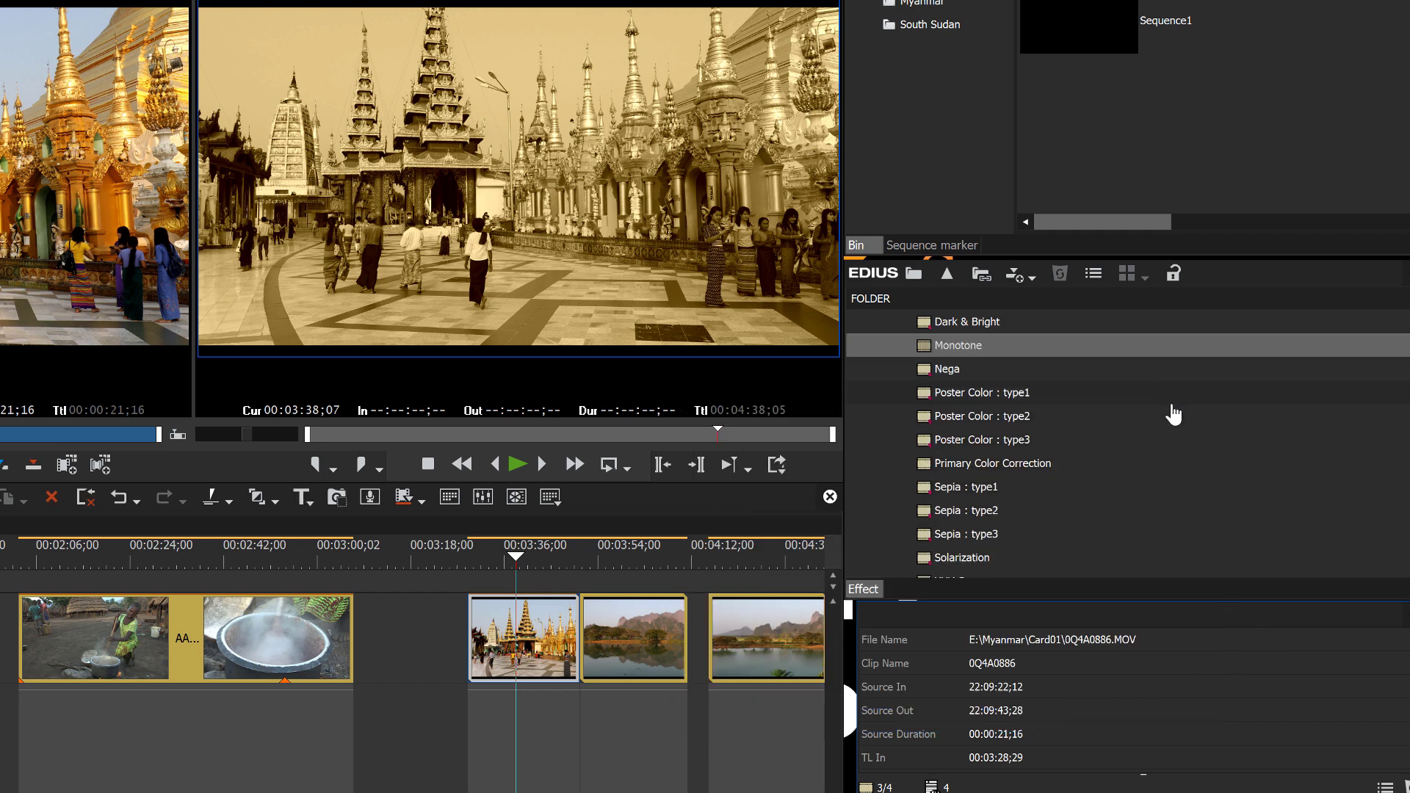
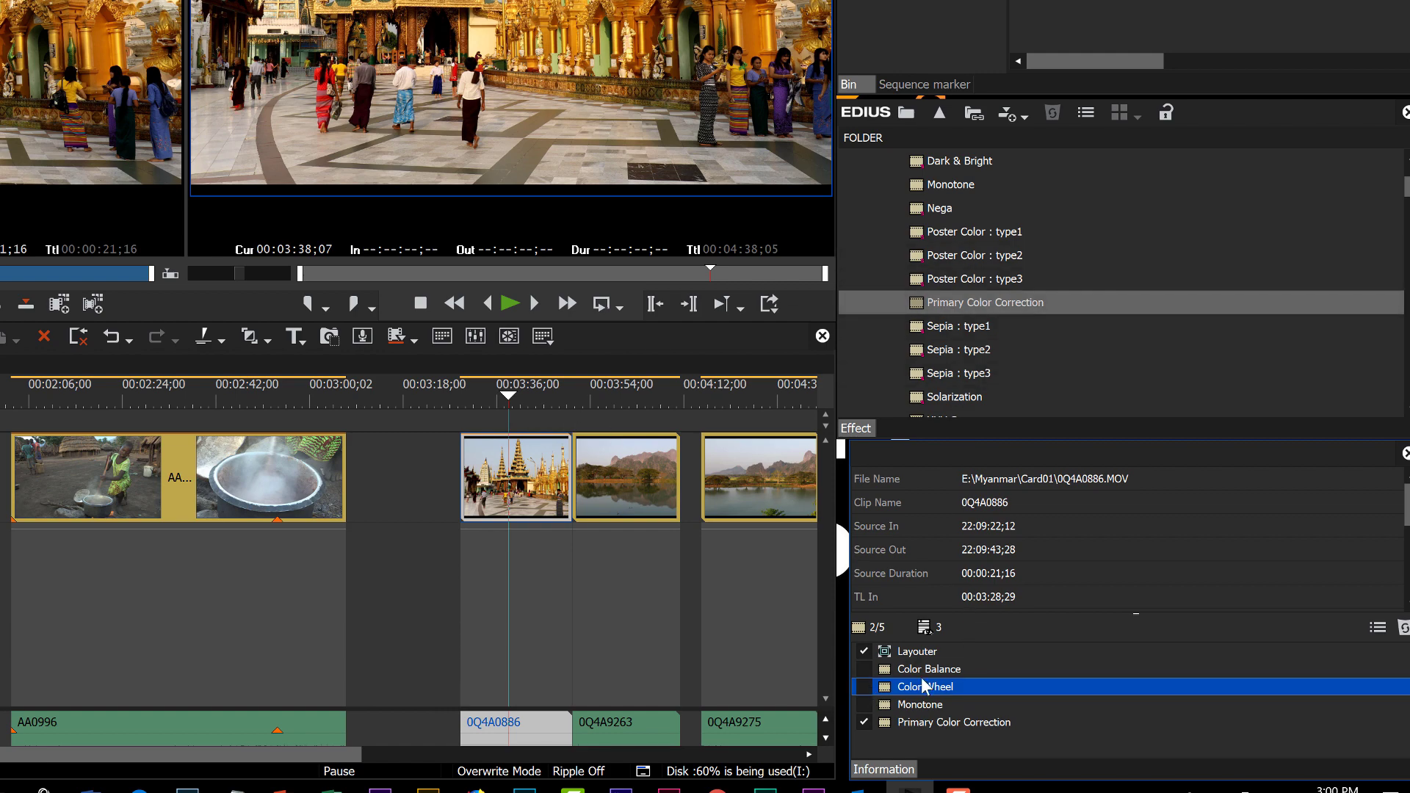
click(917, 722)
double_click(912, 742)
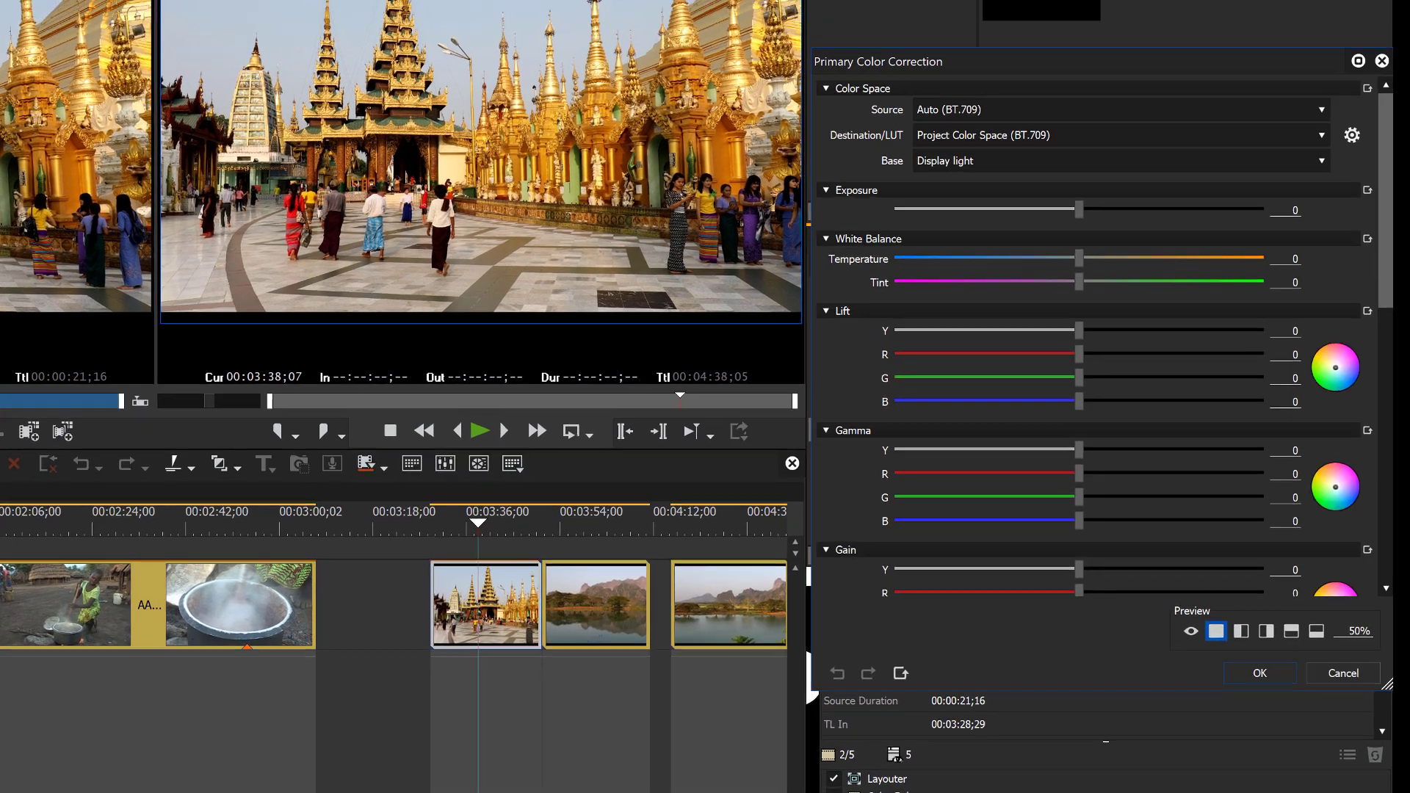
Step: Set the temple clip's Saturation to -7 in Primary Color Correction
drag(1191, 133, 1164, 116)
drag(1341, 212, 1320, 158)
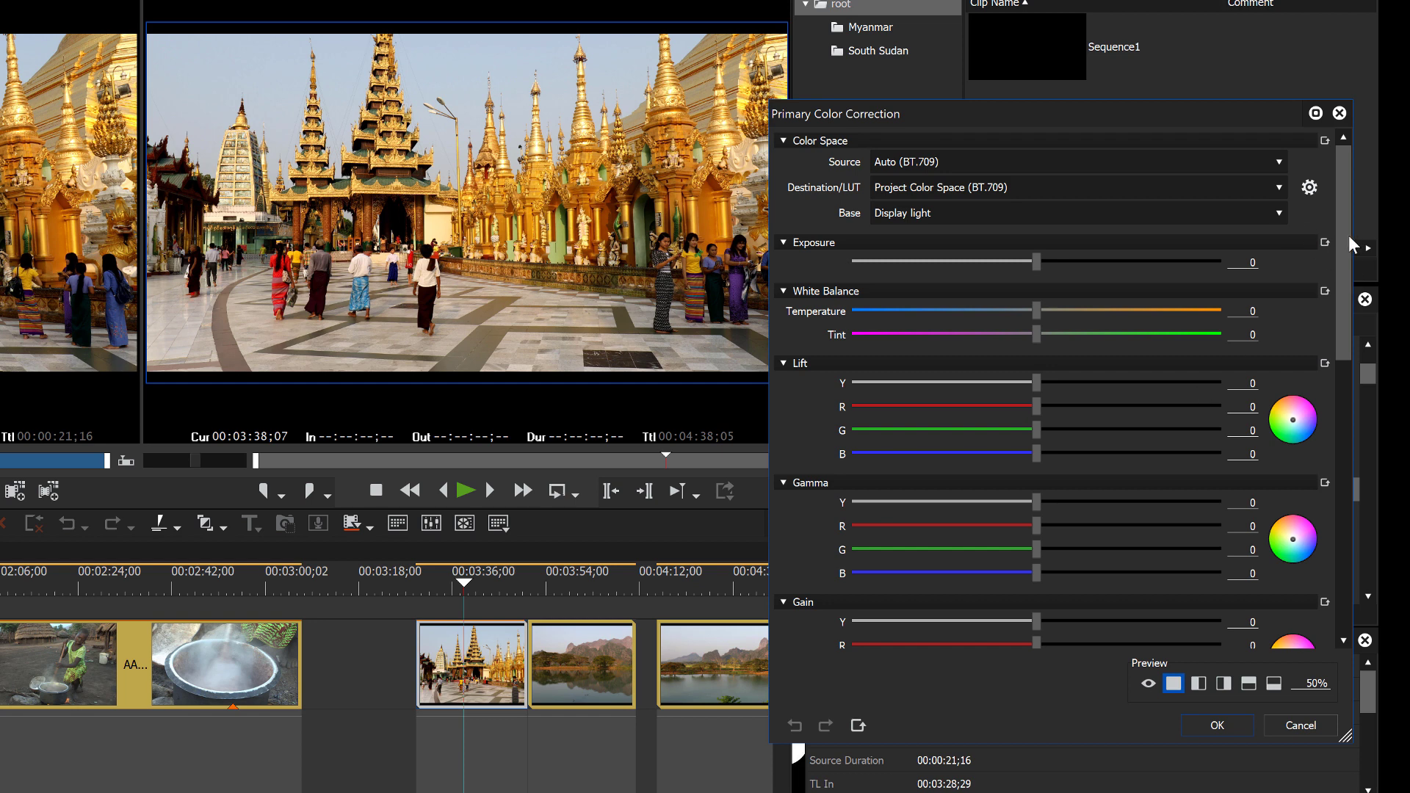
drag(1343, 178, 1348, 425)
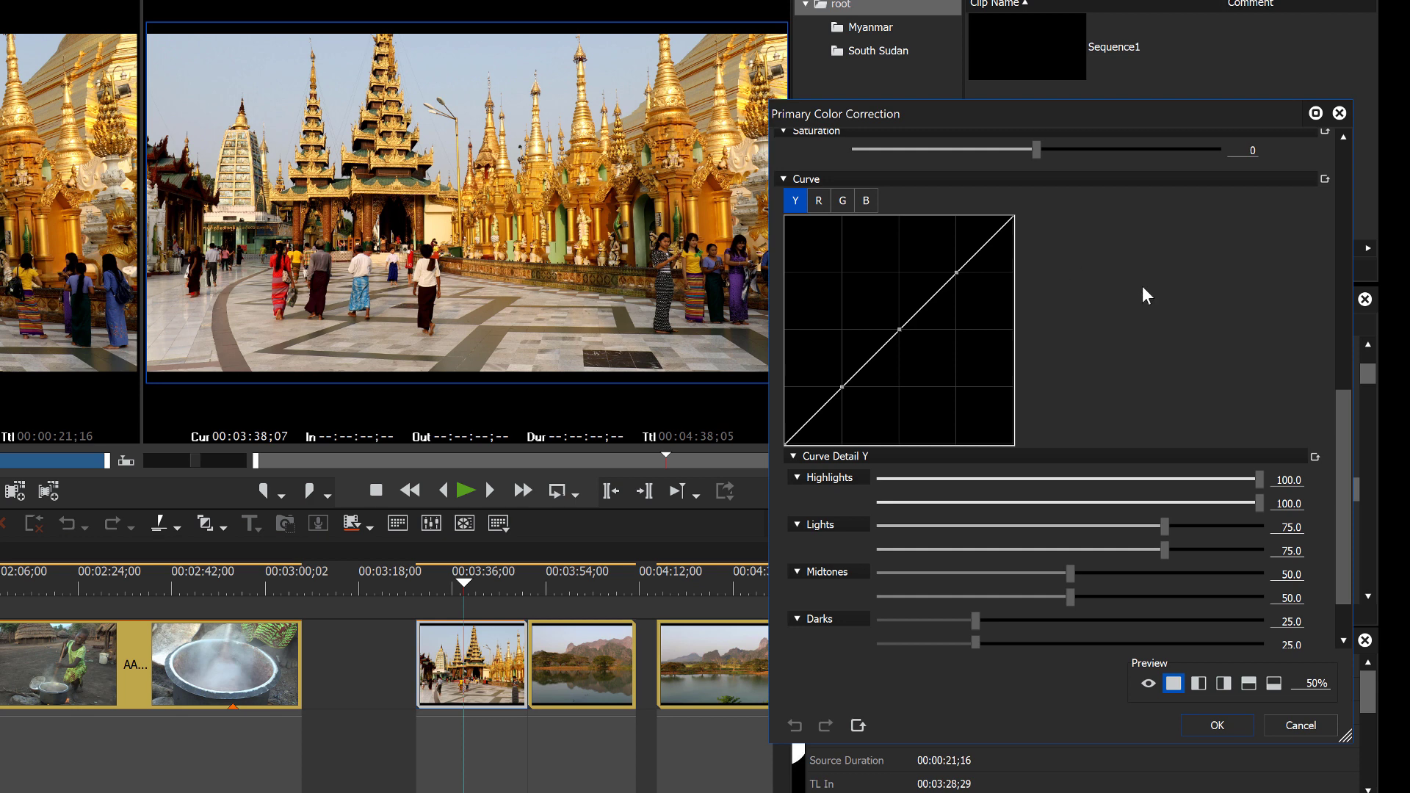
drag(1348, 448, 1350, 388)
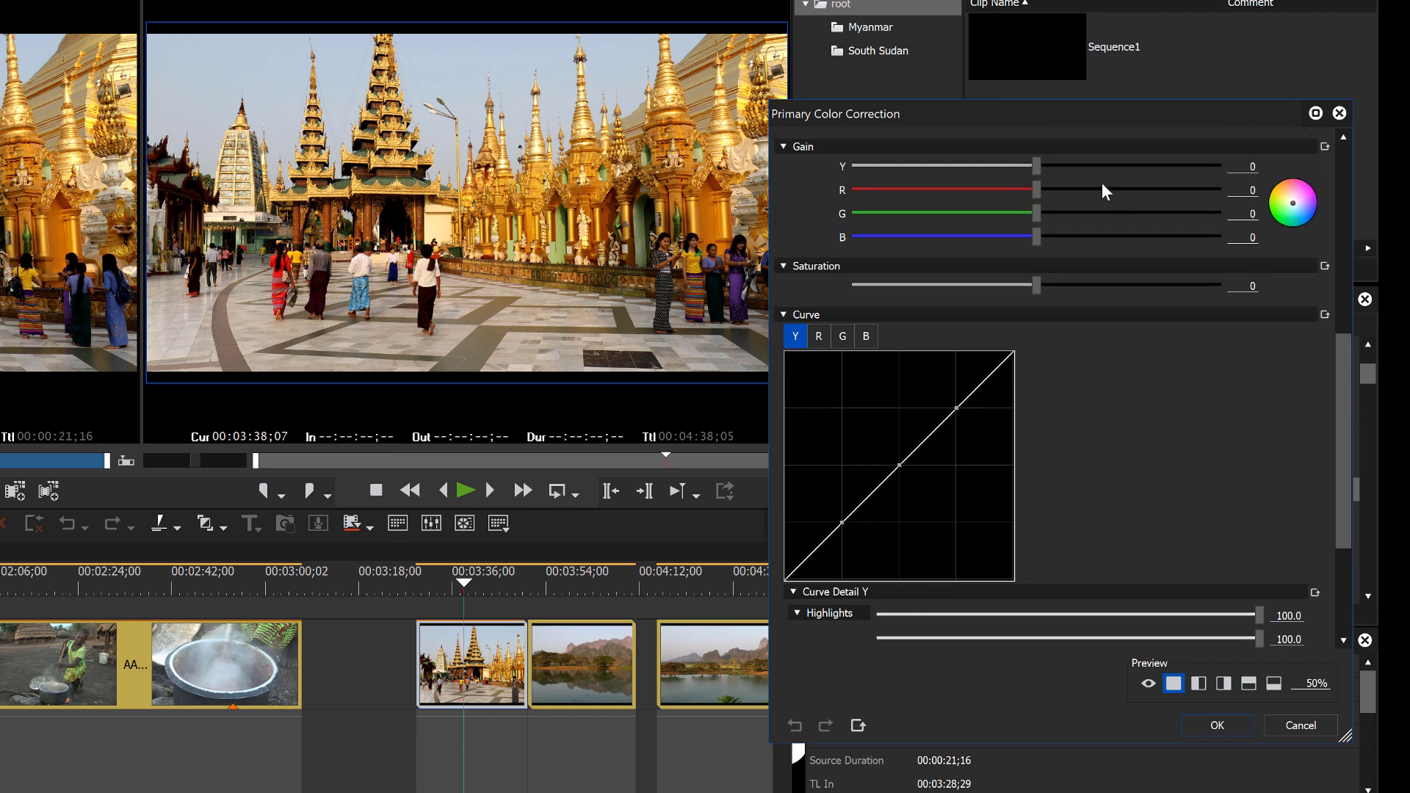
drag(1102, 114, 1140, 105)
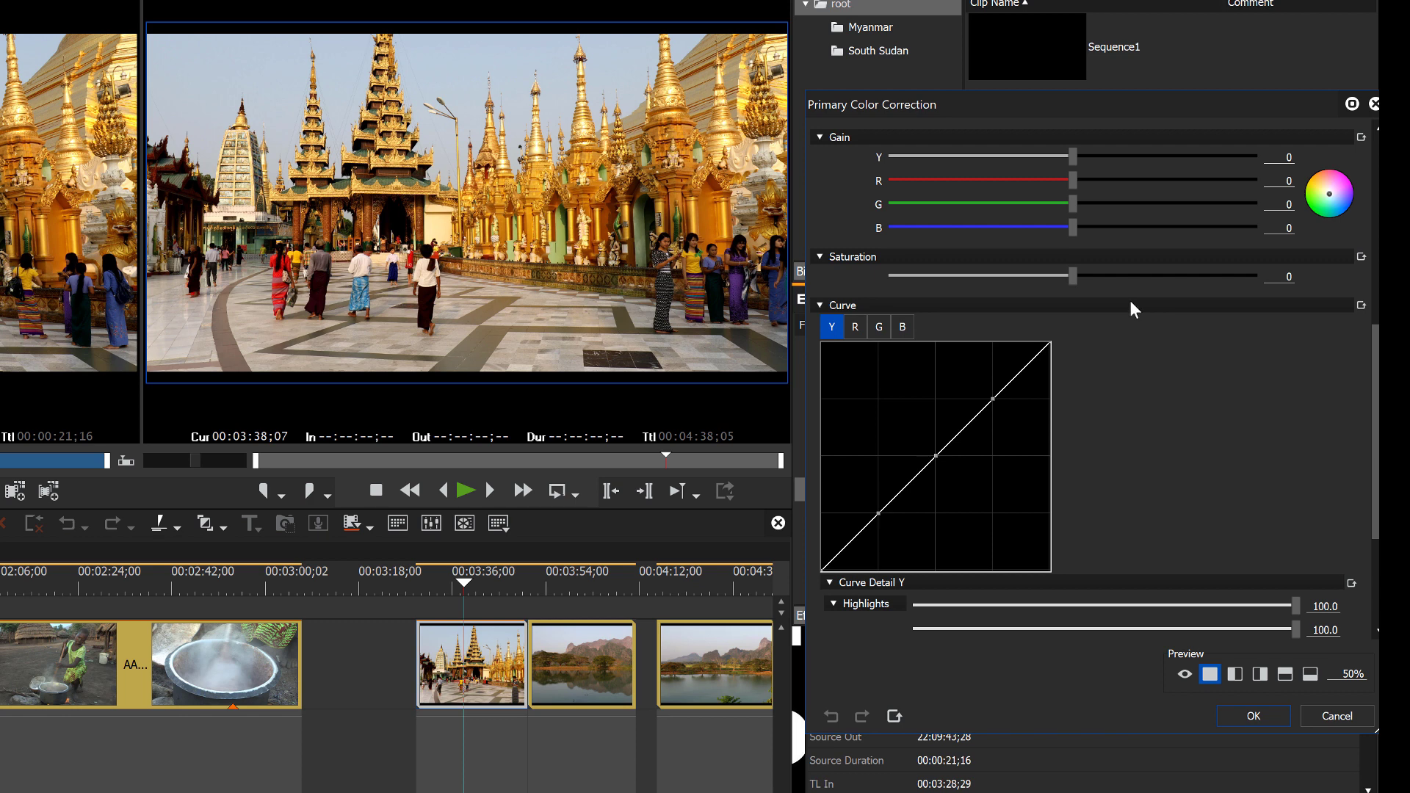
click(1072, 277)
drag(1072, 276, 1071, 276)
Step: Try raising the temple clip's Exposure to 16 and return it to 0
drag(1219, 103, 1211, 355)
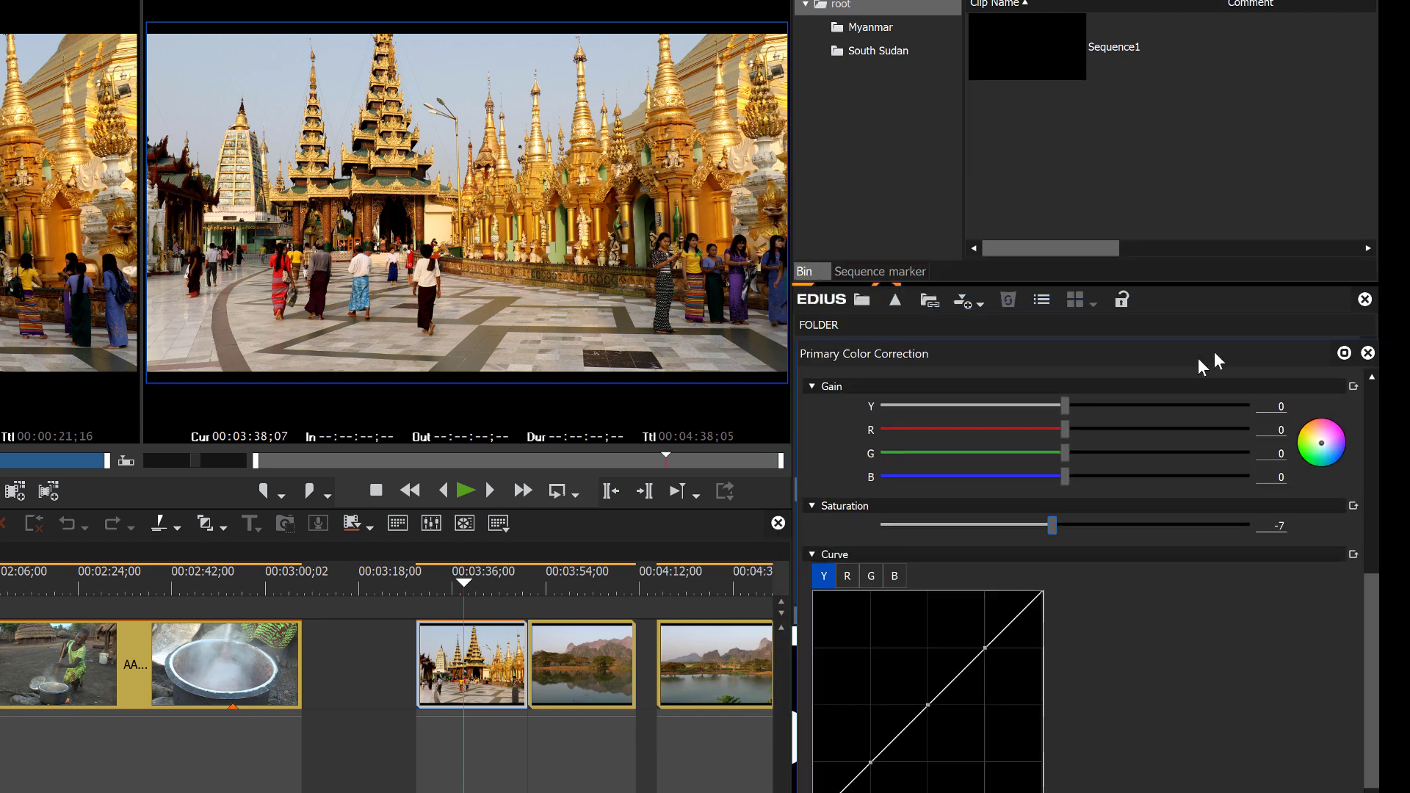
drag(1324, 324, 1110, 373)
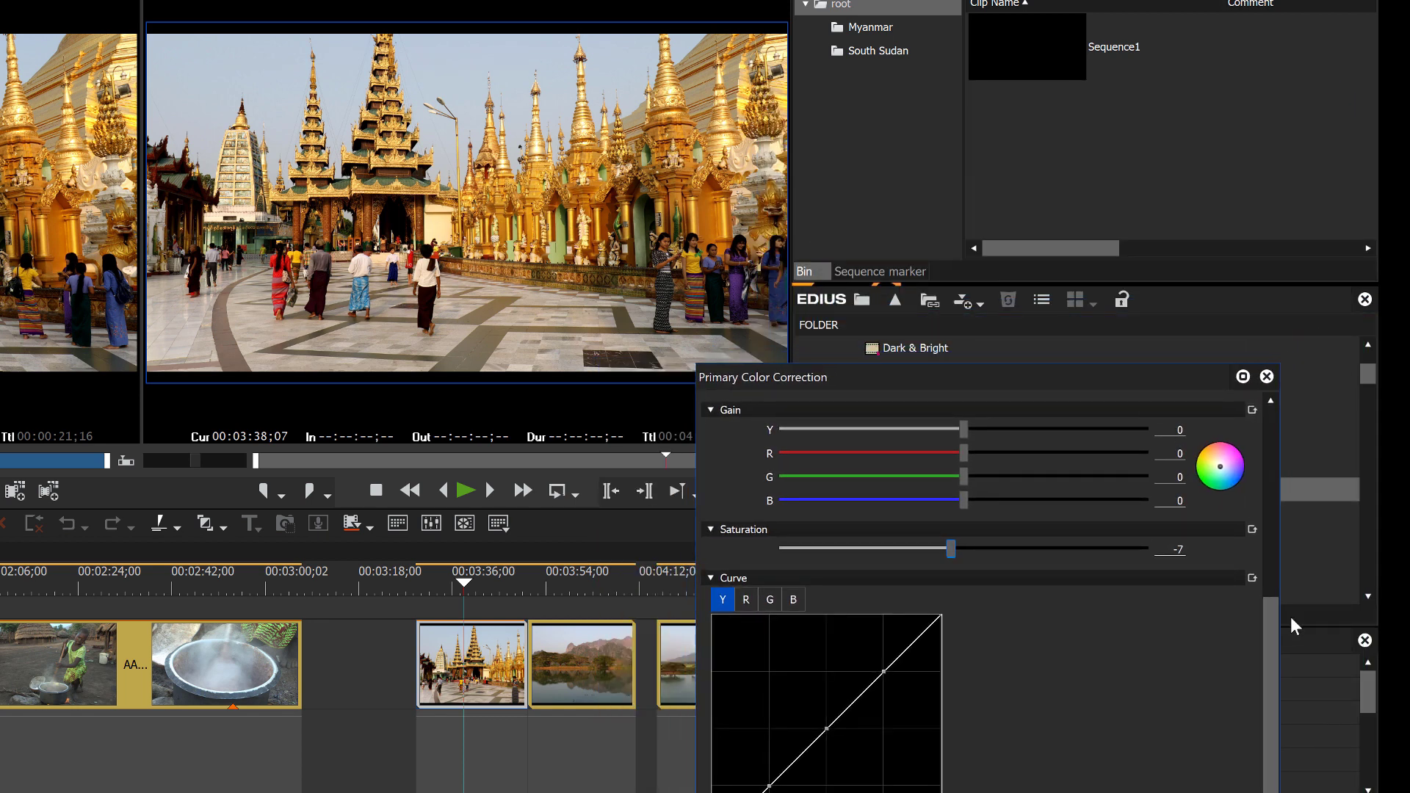
drag(1268, 651, 1268, 444)
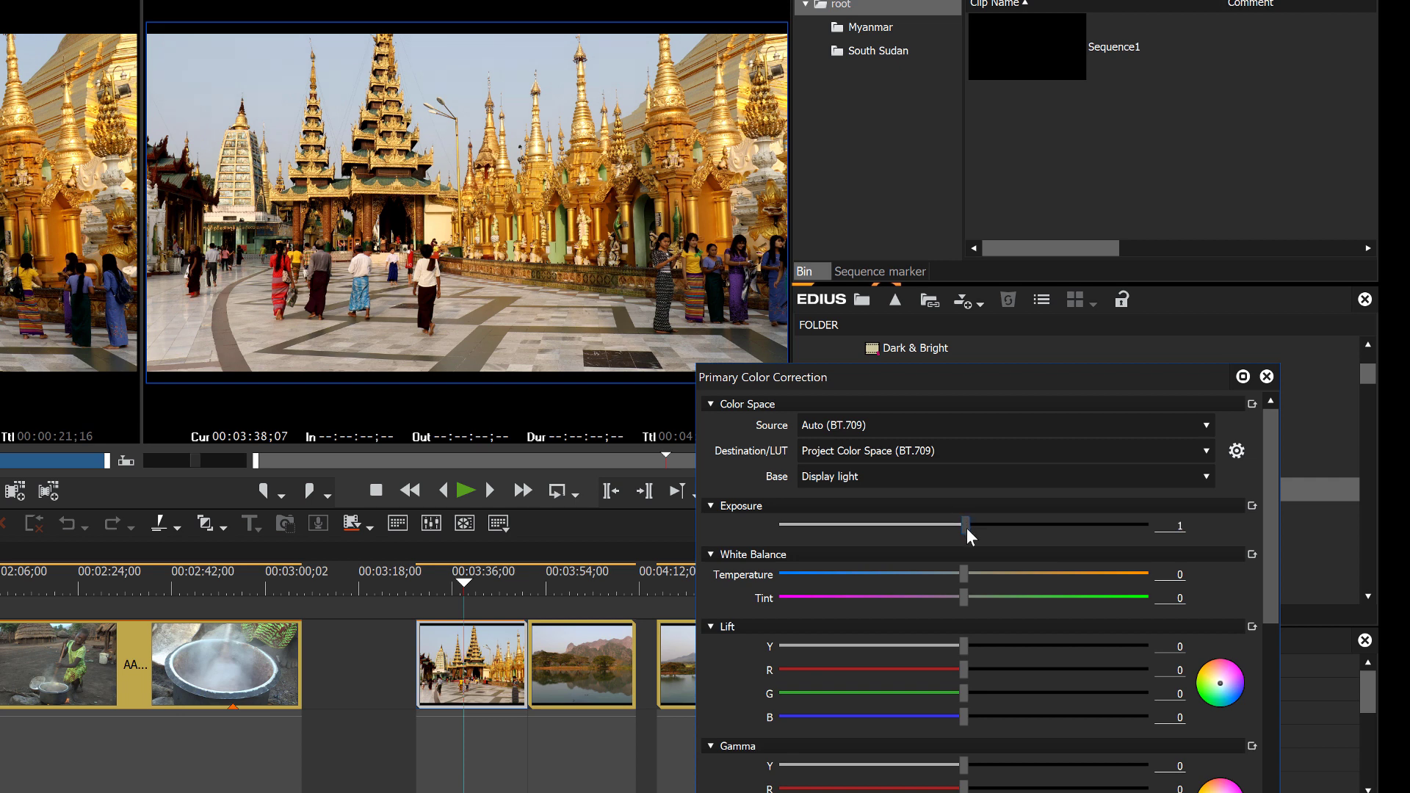
mouse_move(977, 537)
mouse_down()
mouse_move(986, 548)
mouse_move(984, 527)
mouse_move(1008, 527)
mouse_move(885, 528)
mouse_move(993, 530)
mouse_up()
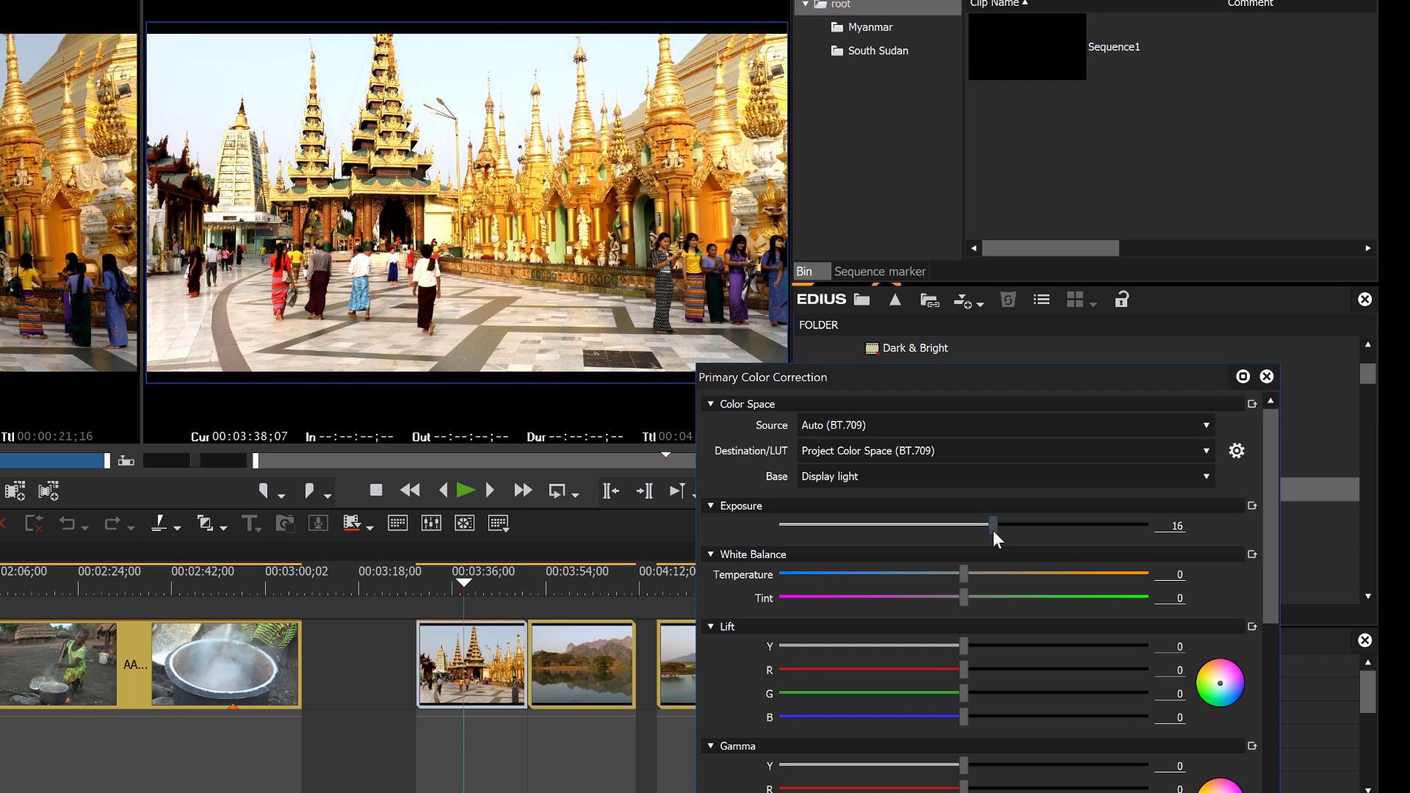
mouse_move(993, 530)
mouse_down()
mouse_move(933, 545)
mouse_move(976, 544)
mouse_up()
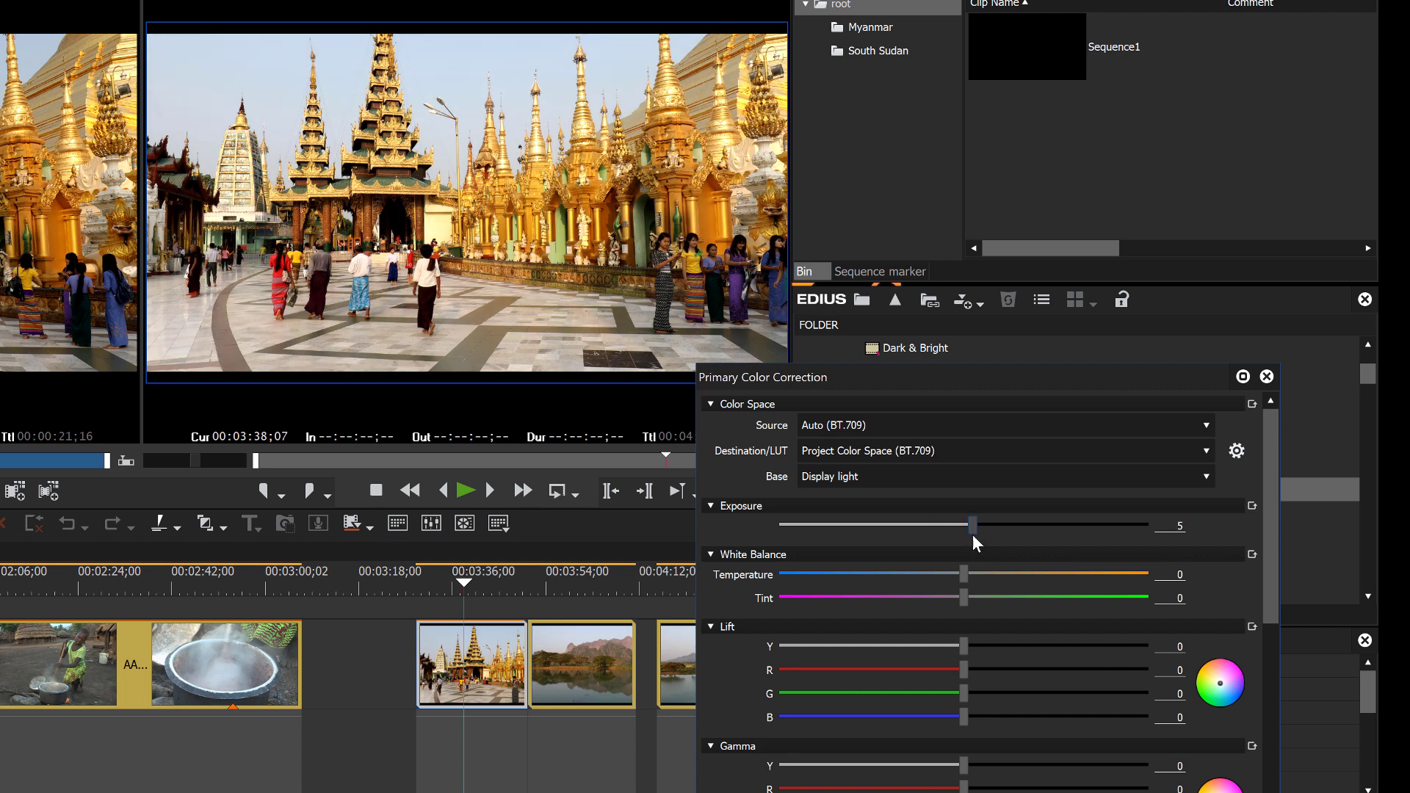
drag(989, 377, 1026, 162)
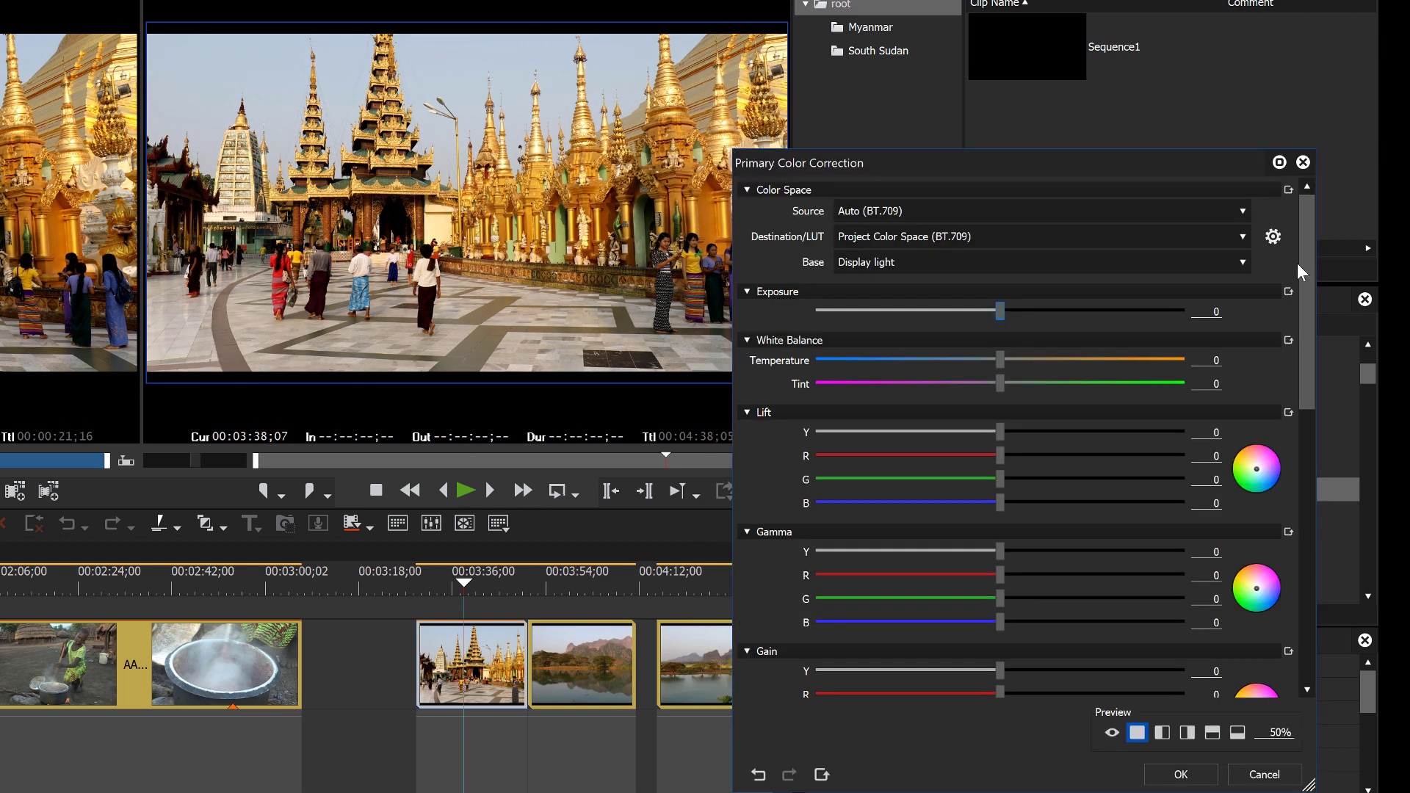
Step: Raise the Y curve's darks point to about 21.0 / 29.3 and lower its lights point to about 76.9 / 73.0
drag(1311, 253, 1320, 463)
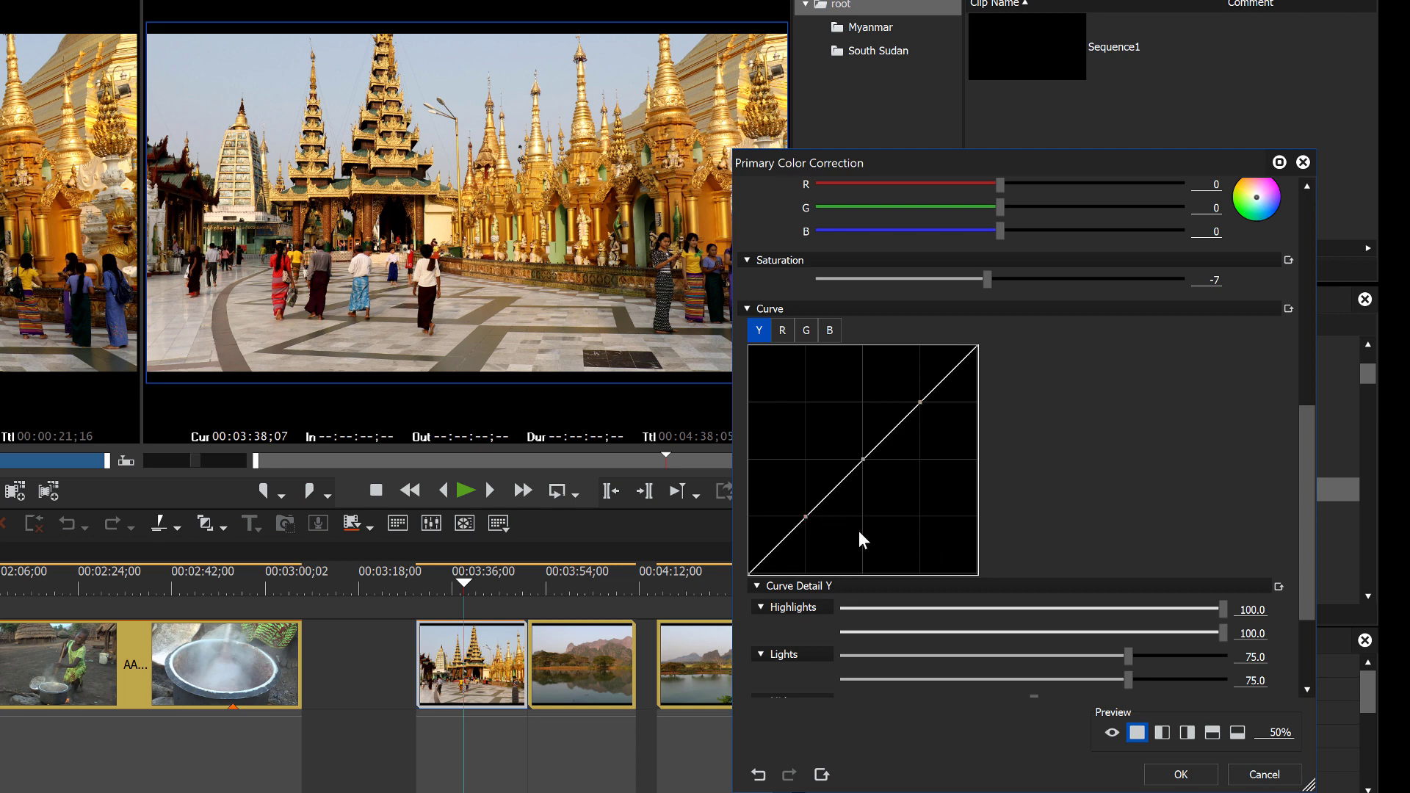
drag(1025, 166, 1092, 159)
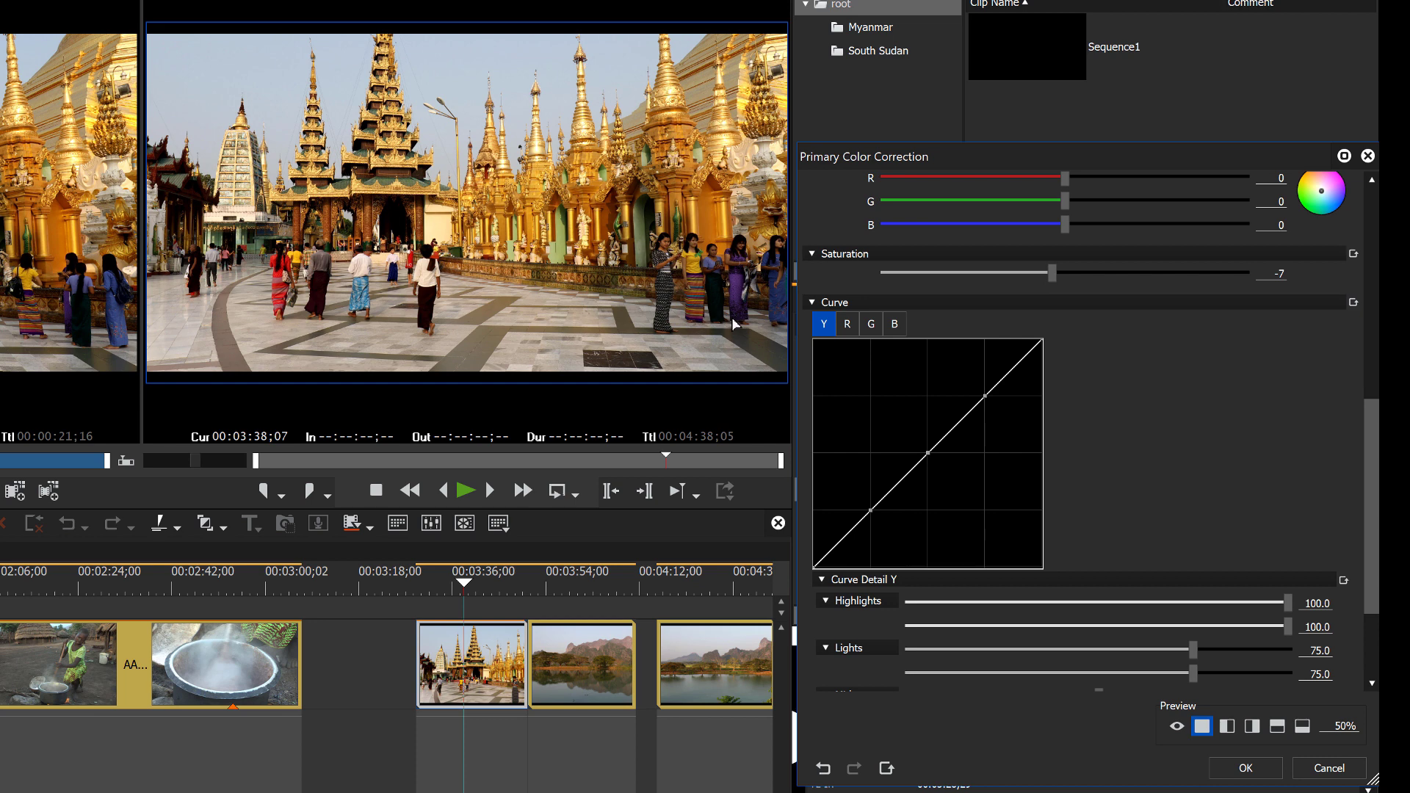
click(868, 507)
drag(871, 510, 858, 498)
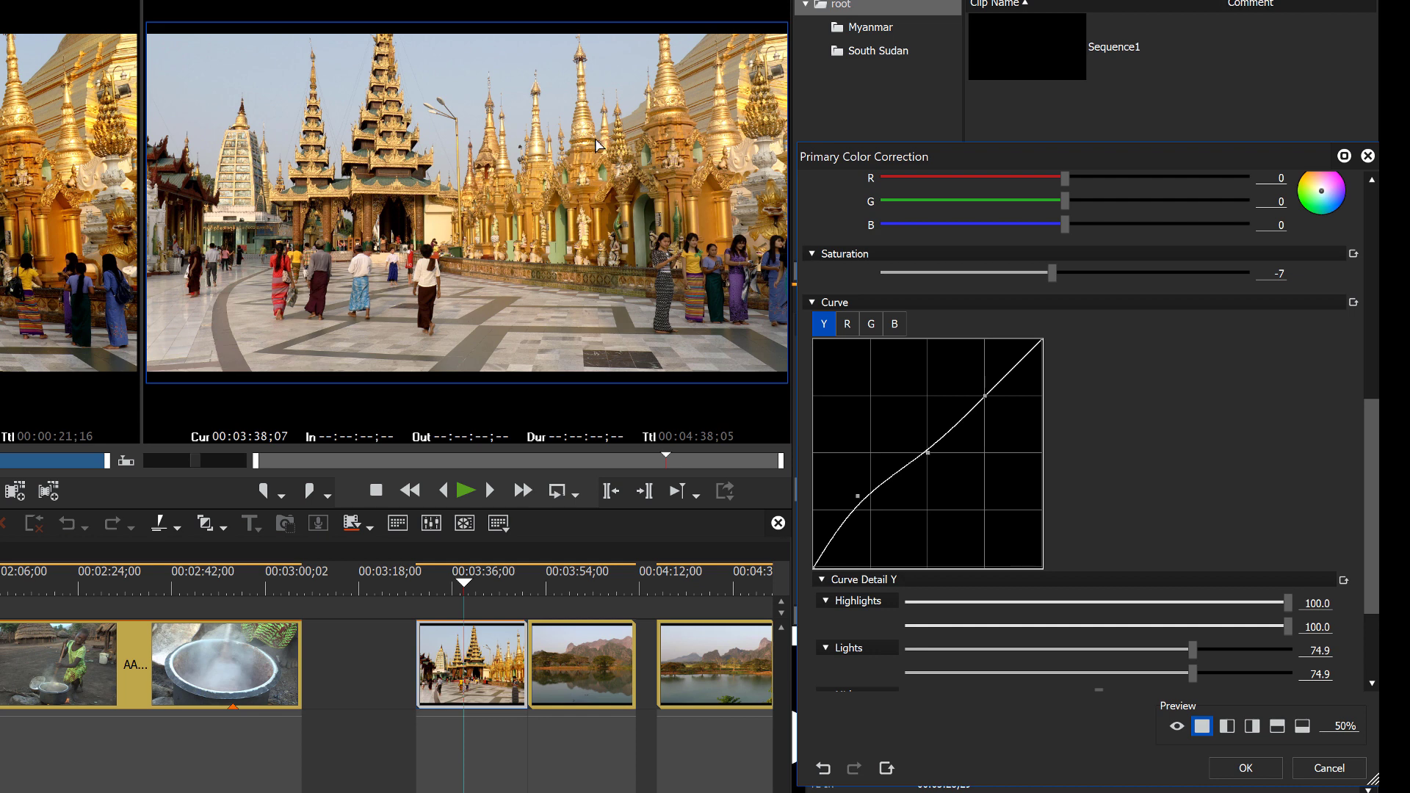
drag(858, 497, 863, 502)
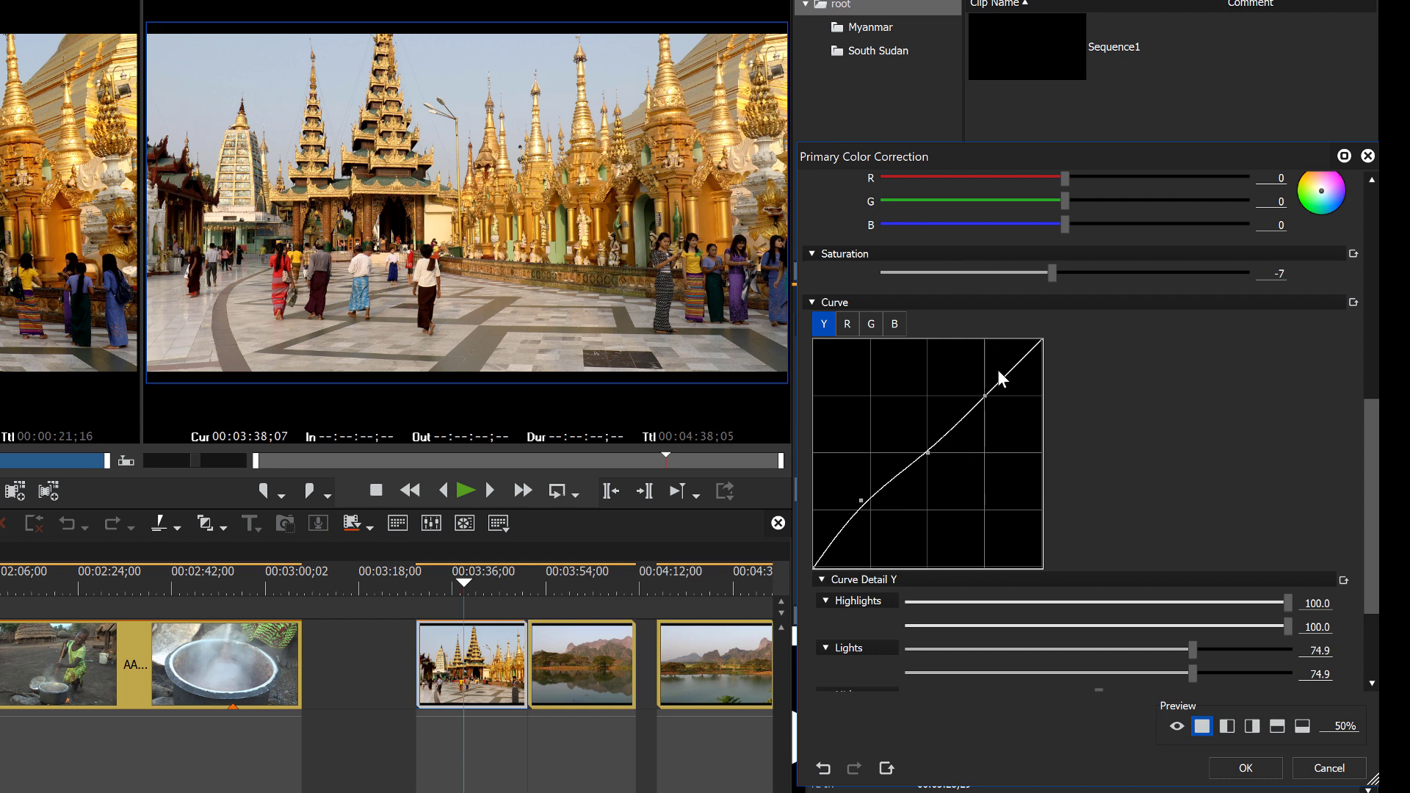
click(985, 396)
drag(985, 397, 988, 401)
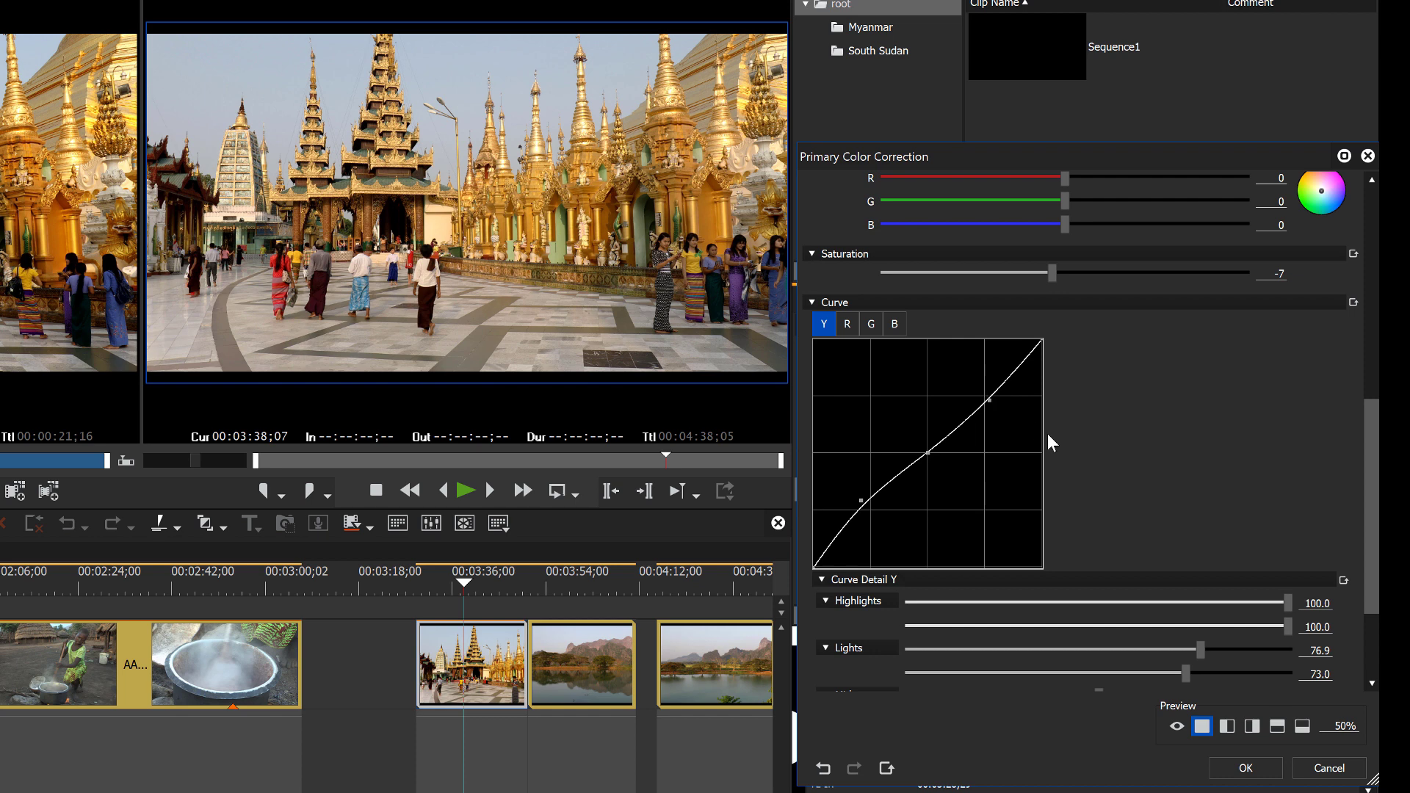
Step: Set the Y curve's Lights values to 69.9 and 72.8 and the second Midtones value to 49.7, and accept the Primary Color Correction
drag(1370, 434, 1367, 500)
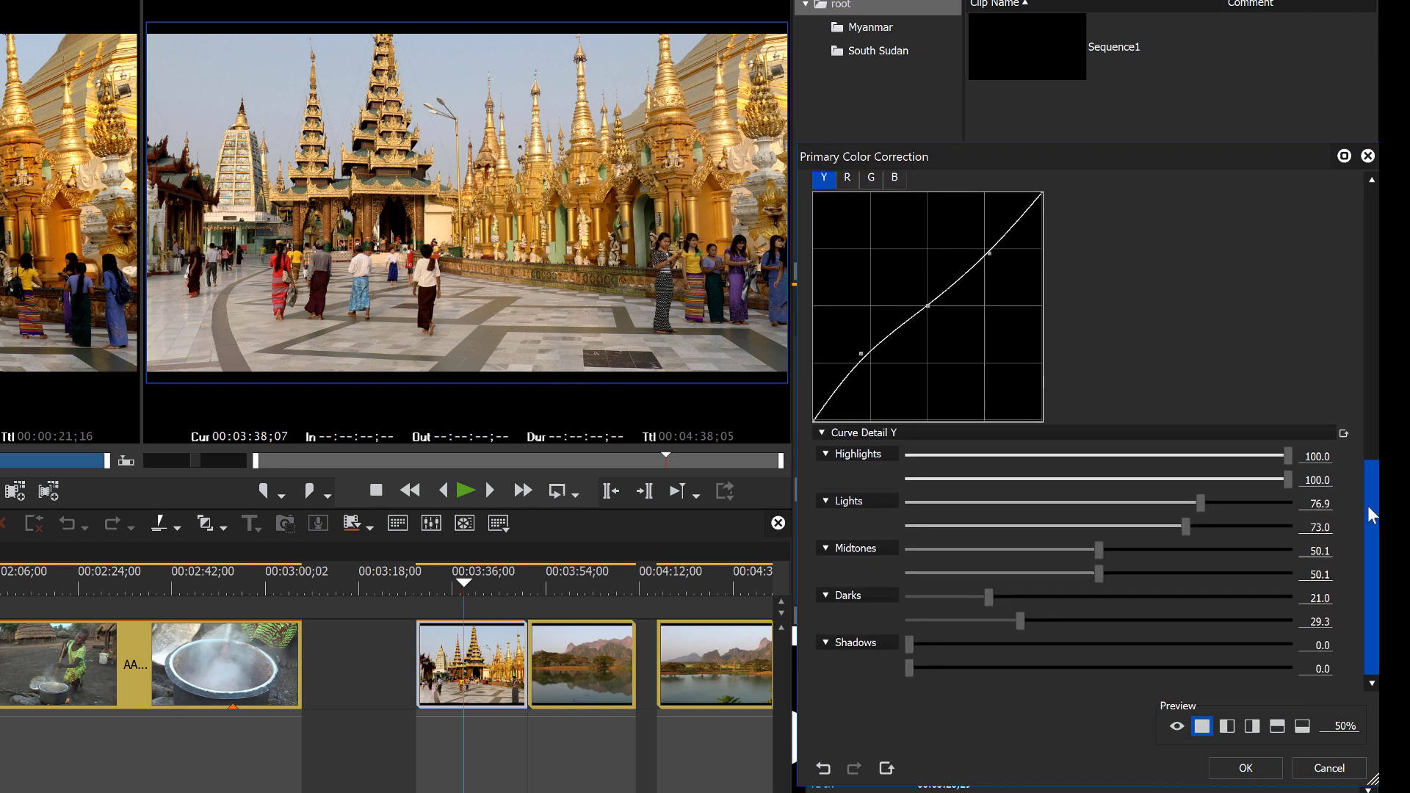
mouse_move(1191, 149)
mouse_down()
mouse_move(1124, 119)
mouse_move(1167, 163)
mouse_up()
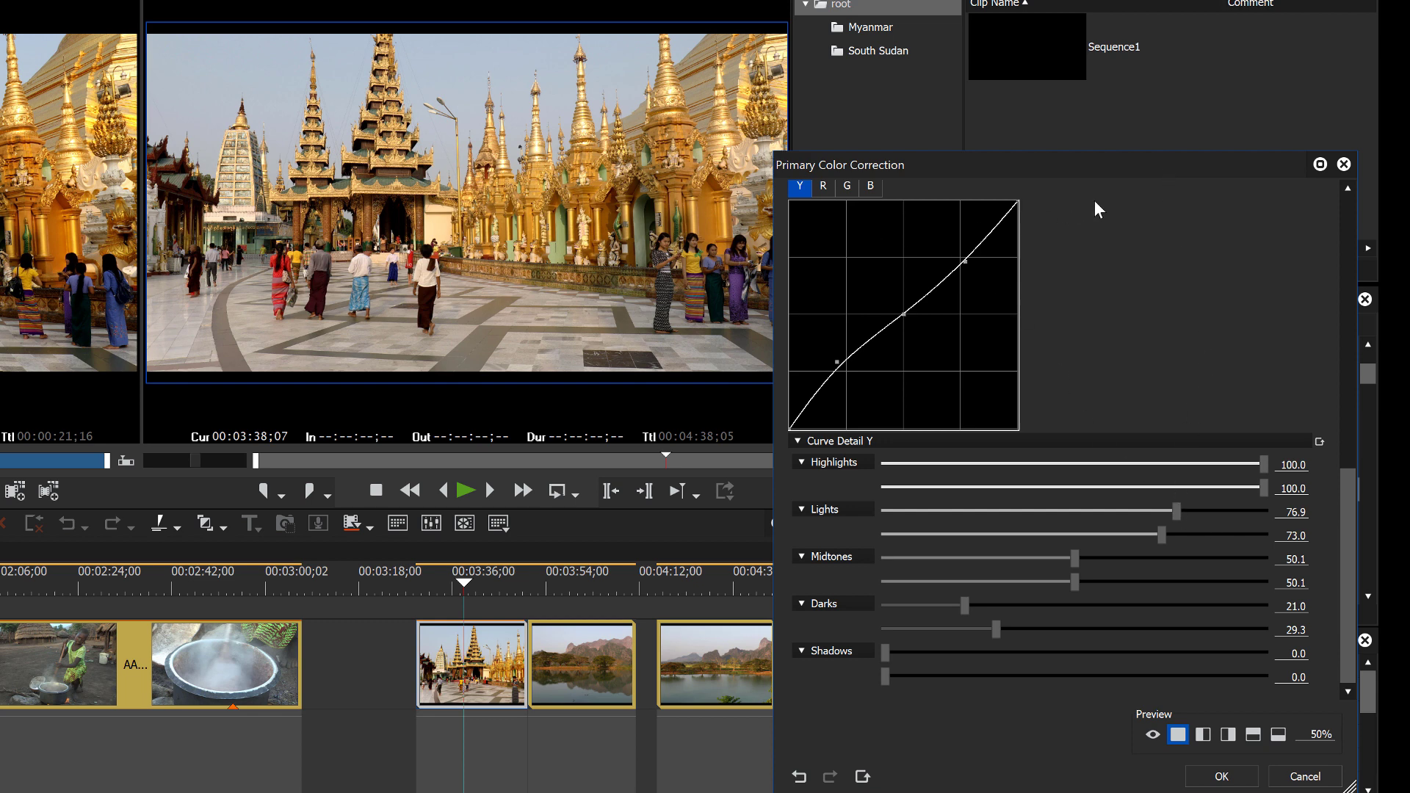
drag(1350, 488, 1347, 463)
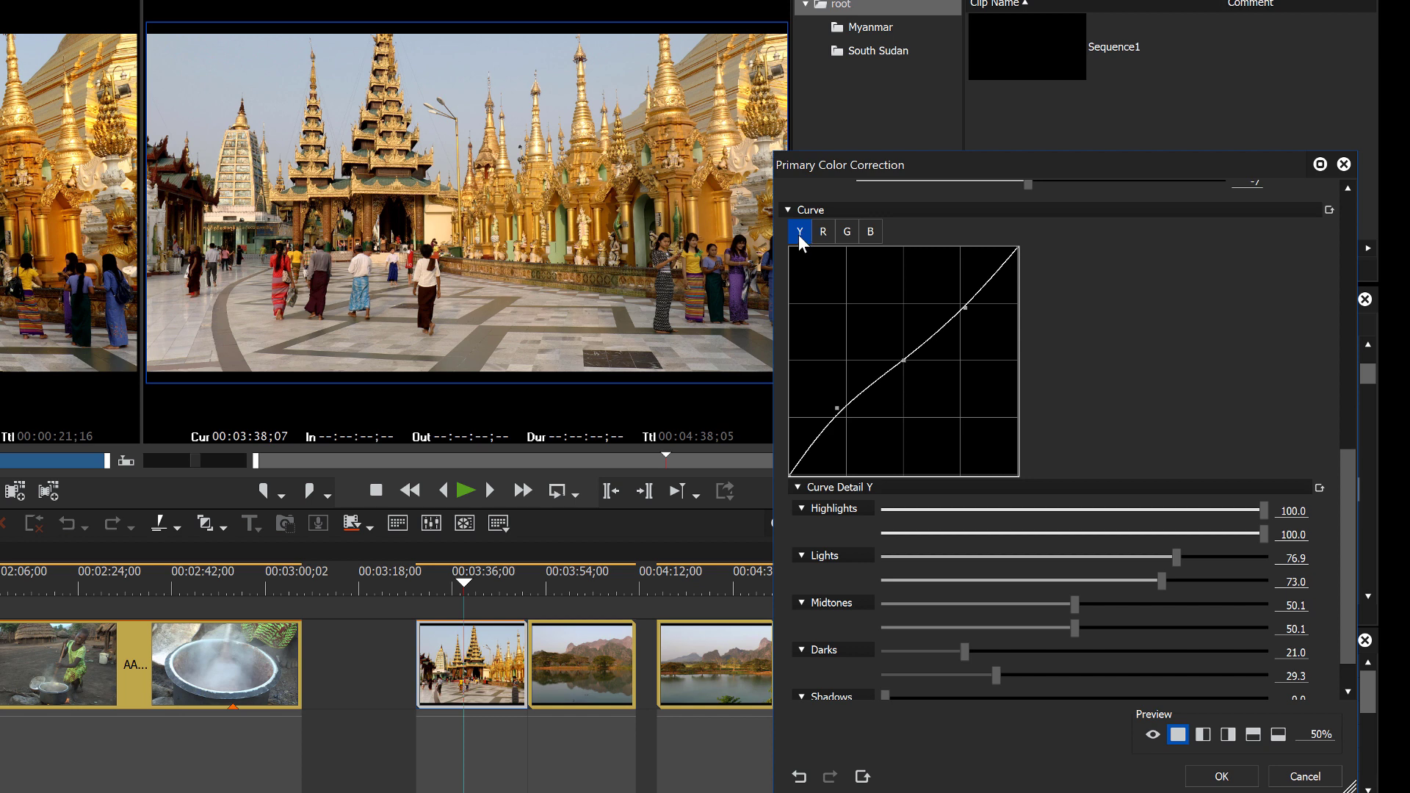
drag(1352, 467, 1347, 497)
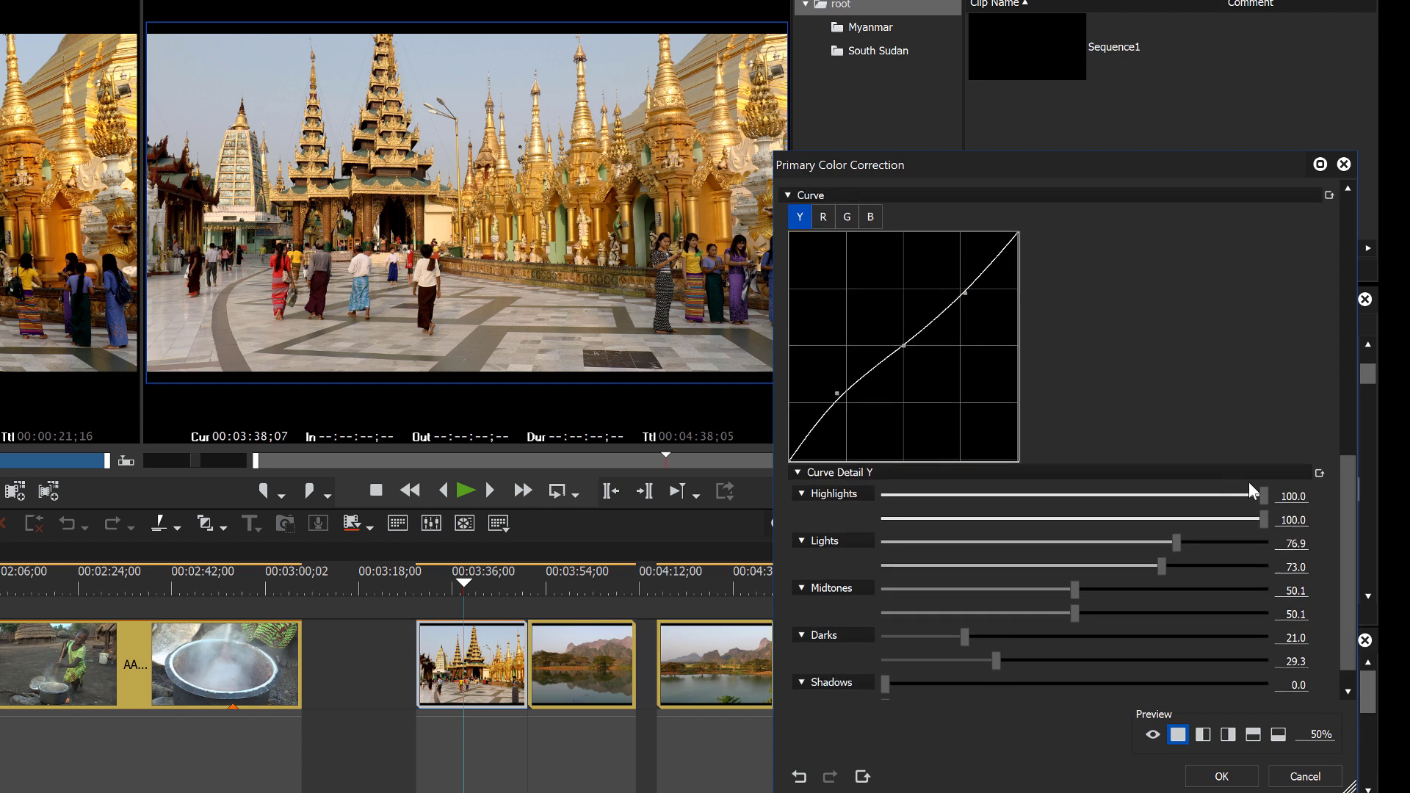
mouse_move(1259, 491)
mouse_down()
mouse_move(1137, 491)
mouse_move(1262, 484)
mouse_move(1253, 515)
mouse_move(1228, 516)
mouse_move(1263, 511)
mouse_up()
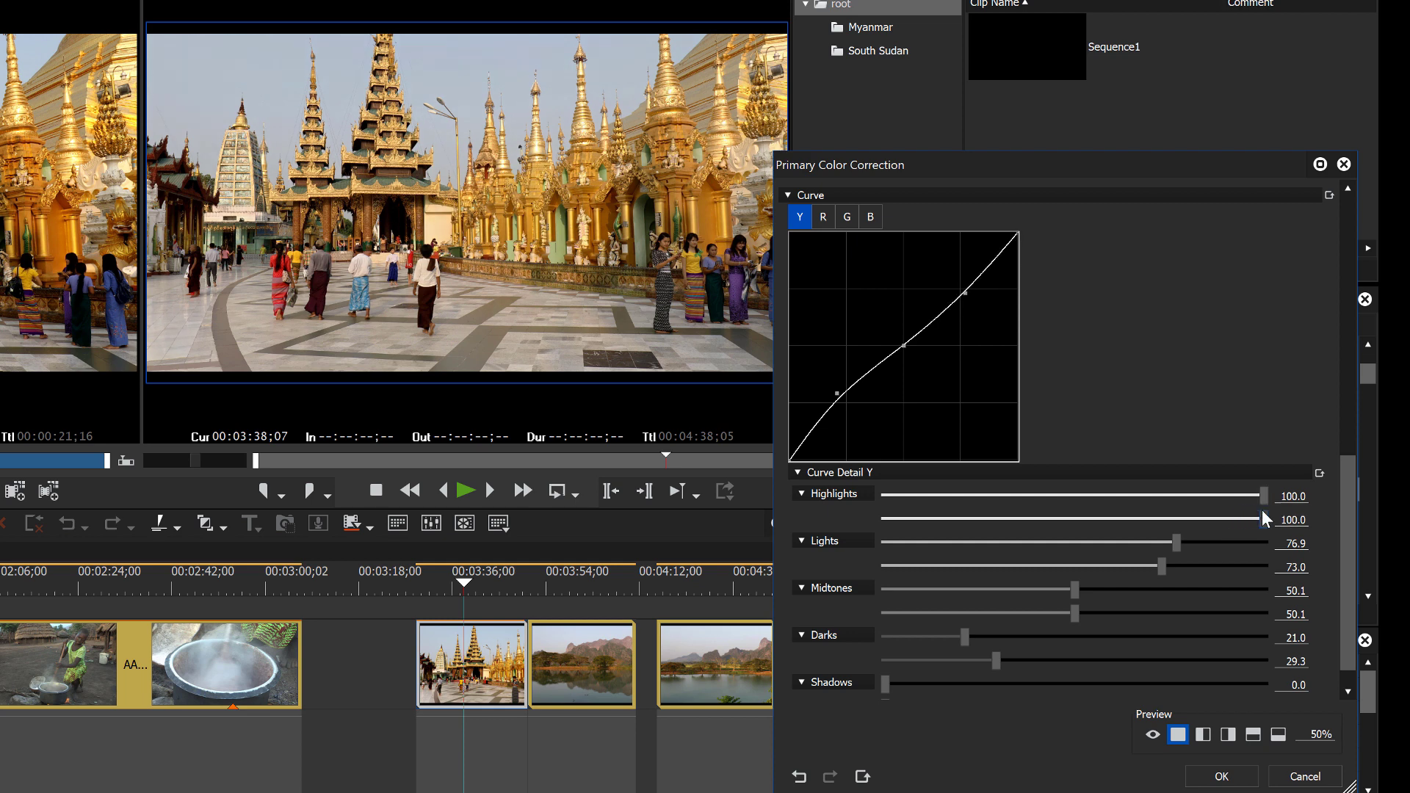
mouse_move(1175, 545)
mouse_down()
mouse_move(1253, 544)
mouse_move(1136, 542)
mouse_move(1149, 542)
mouse_up()
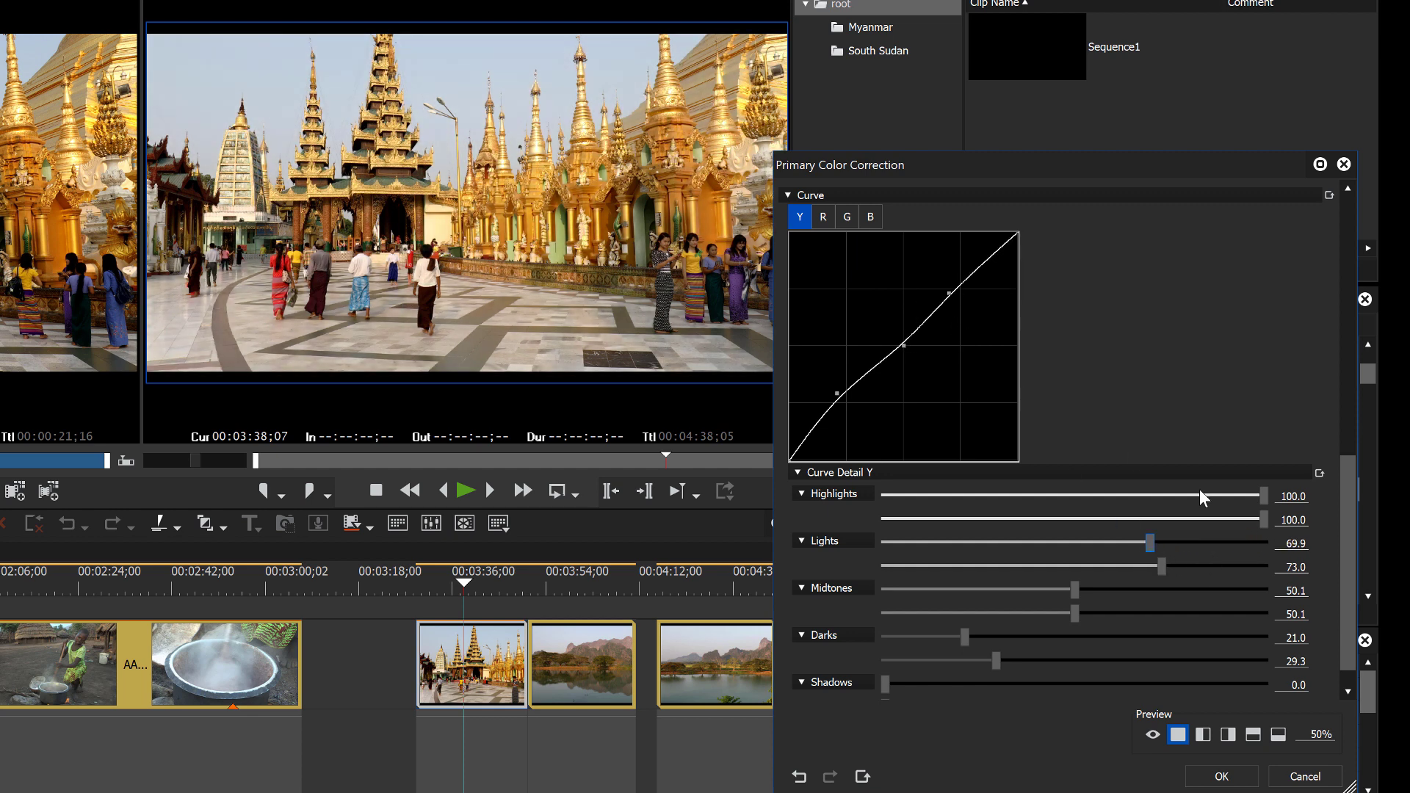
drag(1166, 567, 1164, 567)
mouse_move(1077, 615)
mouse_down()
mouse_move(1060, 616)
mouse_move(1074, 619)
mouse_up()
drag(1128, 163, 1156, 157)
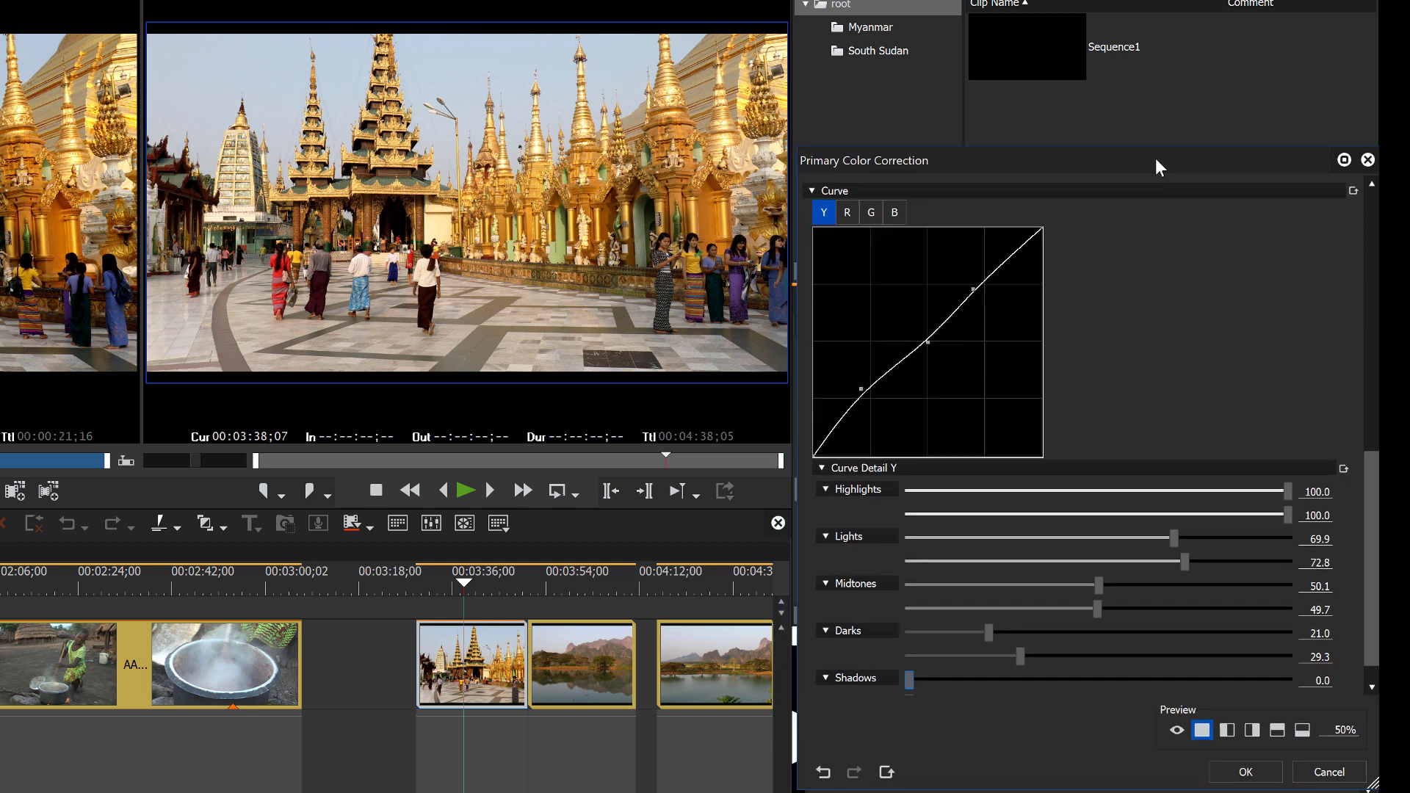
click(1246, 771)
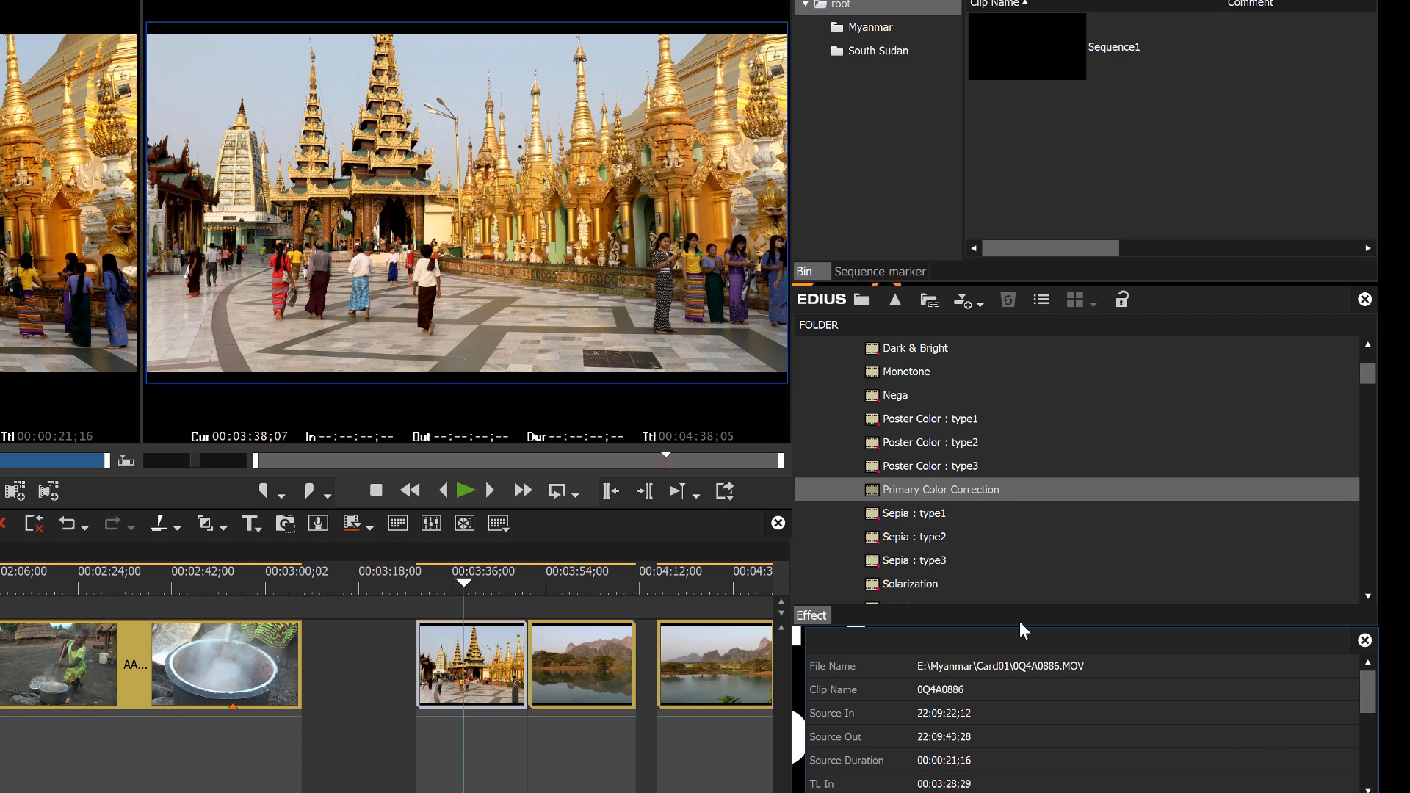
Step: Move the timeline playhead onto the lake and mountain clip at 00:04:03;03
click(580, 582)
drag(583, 578, 593, 602)
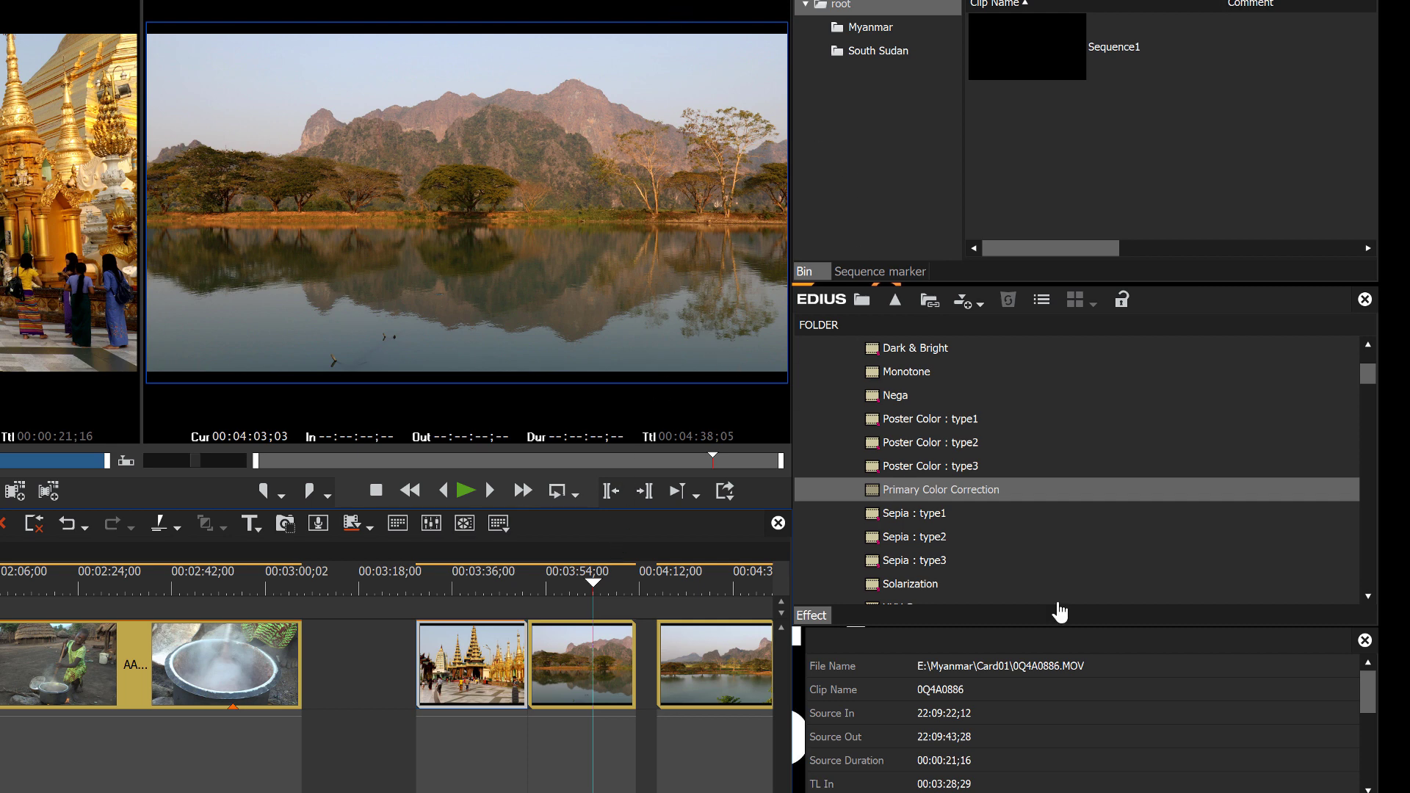
Step: Apply Primary Color Correction to the lake and mountain clip, raising the Y curve's midtones point to about 46.9 / 52.2 and its darks point slightly
drag(865, 500, 584, 665)
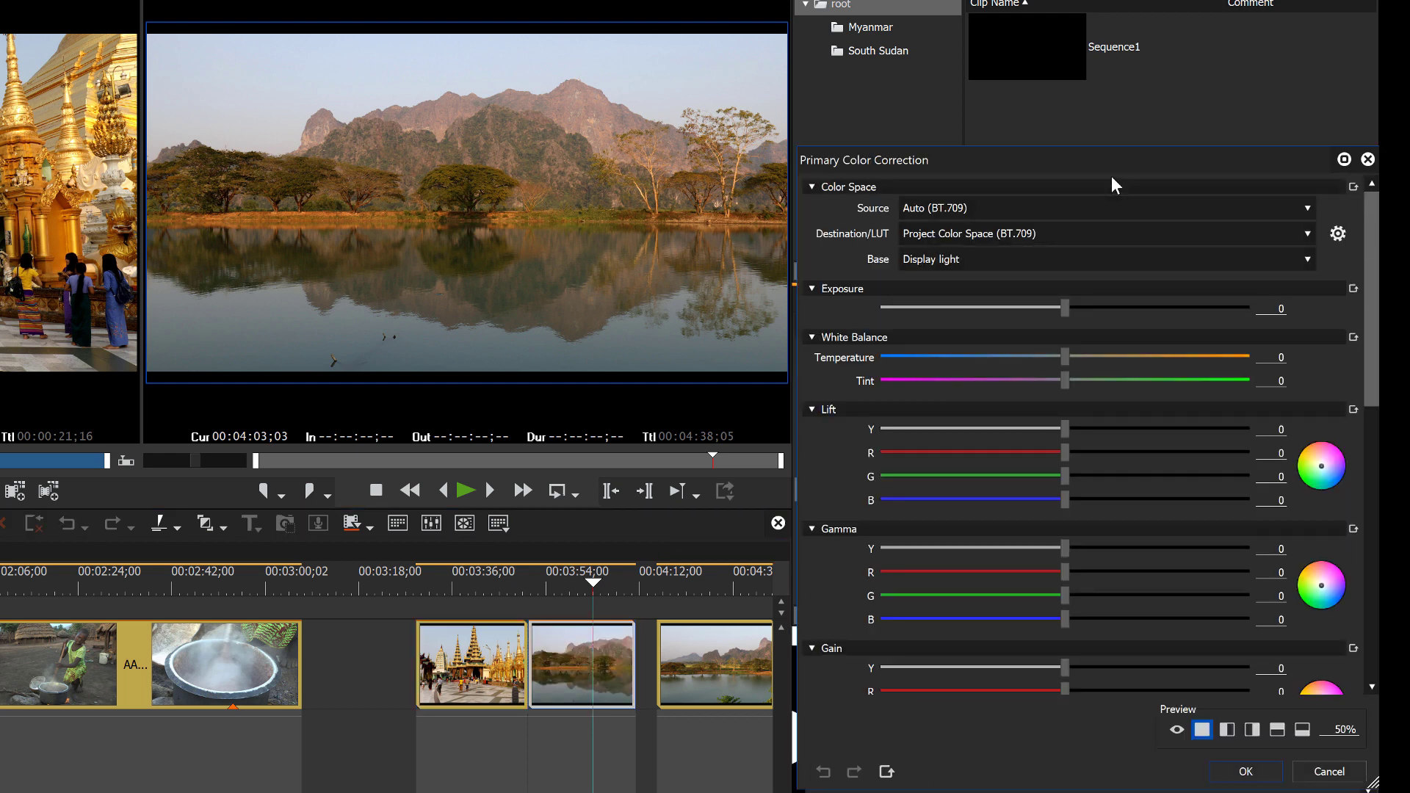
drag(1113, 157, 1109, 84)
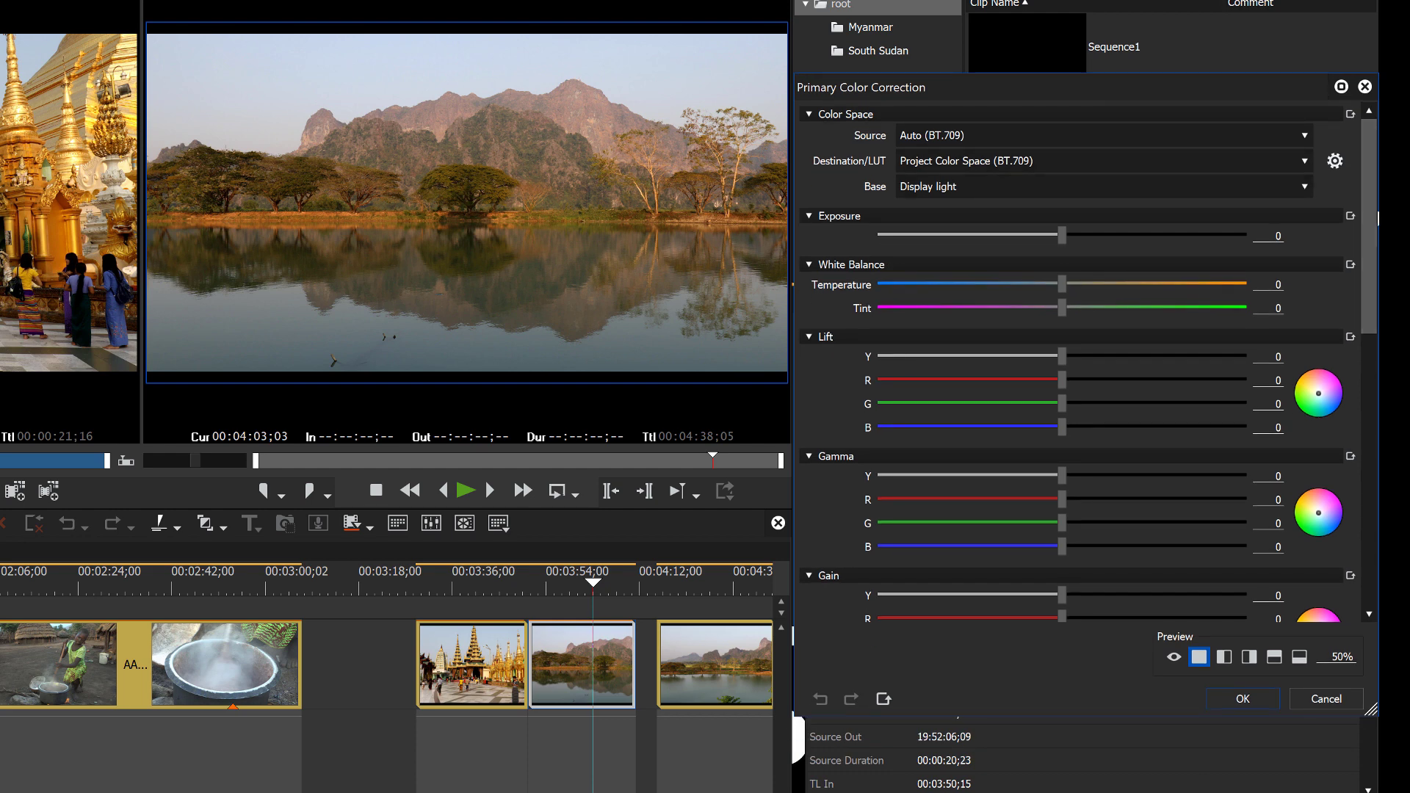
drag(1366, 222, 1349, 496)
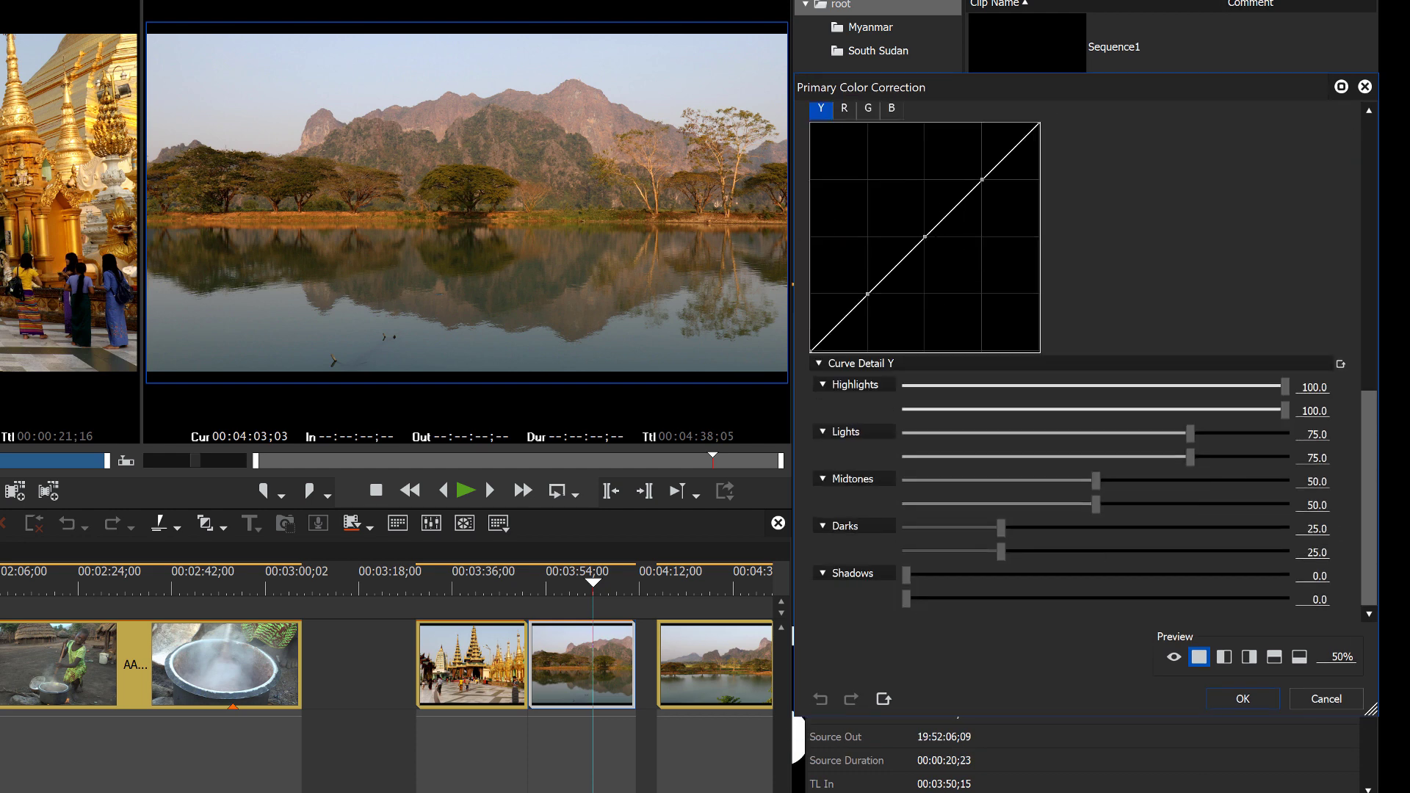
drag(926, 237, 918, 232)
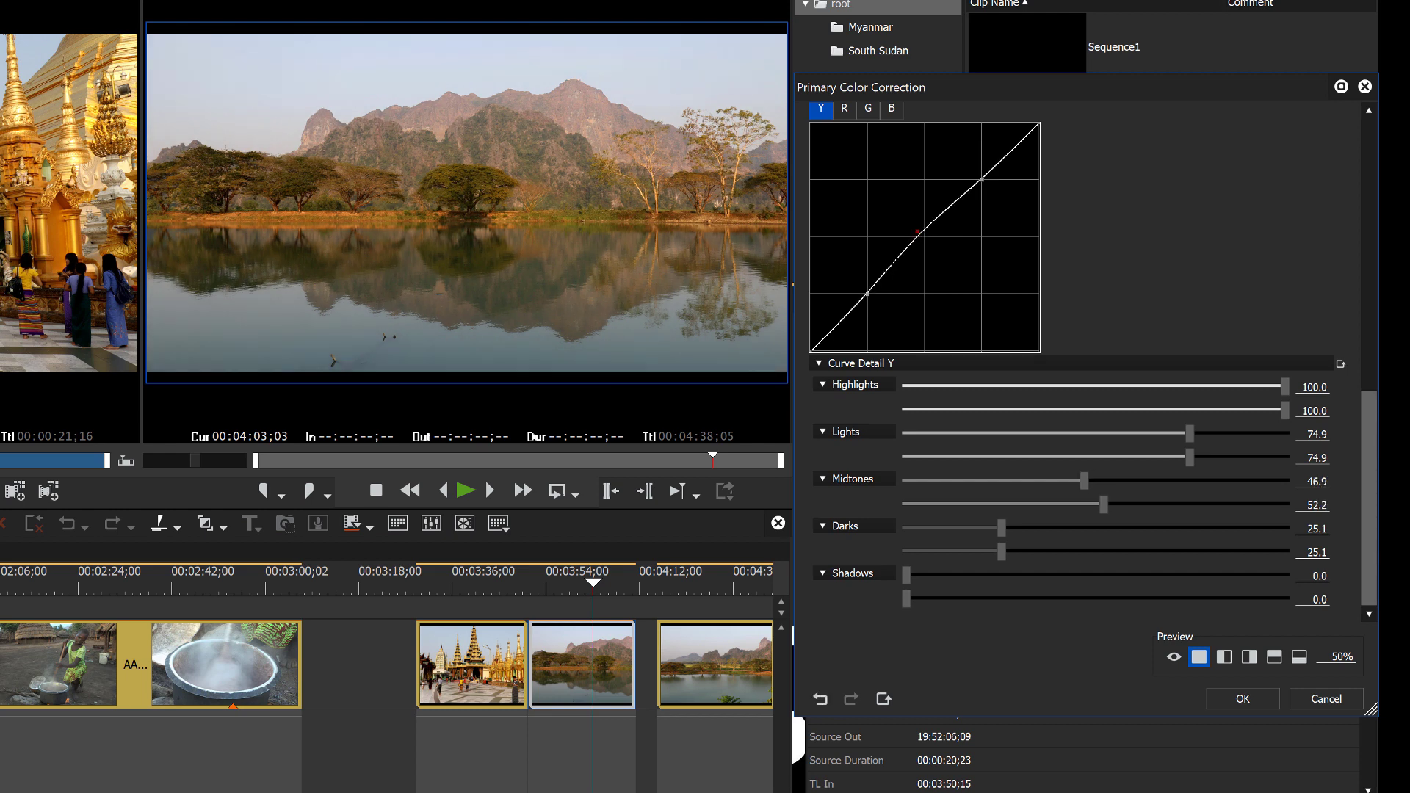
drag(867, 293, 862, 292)
Step: Lower the lake clip's green values to -5 in Lift, -4 in Gamma and -3 in Gain
drag(1371, 450, 1365, 243)
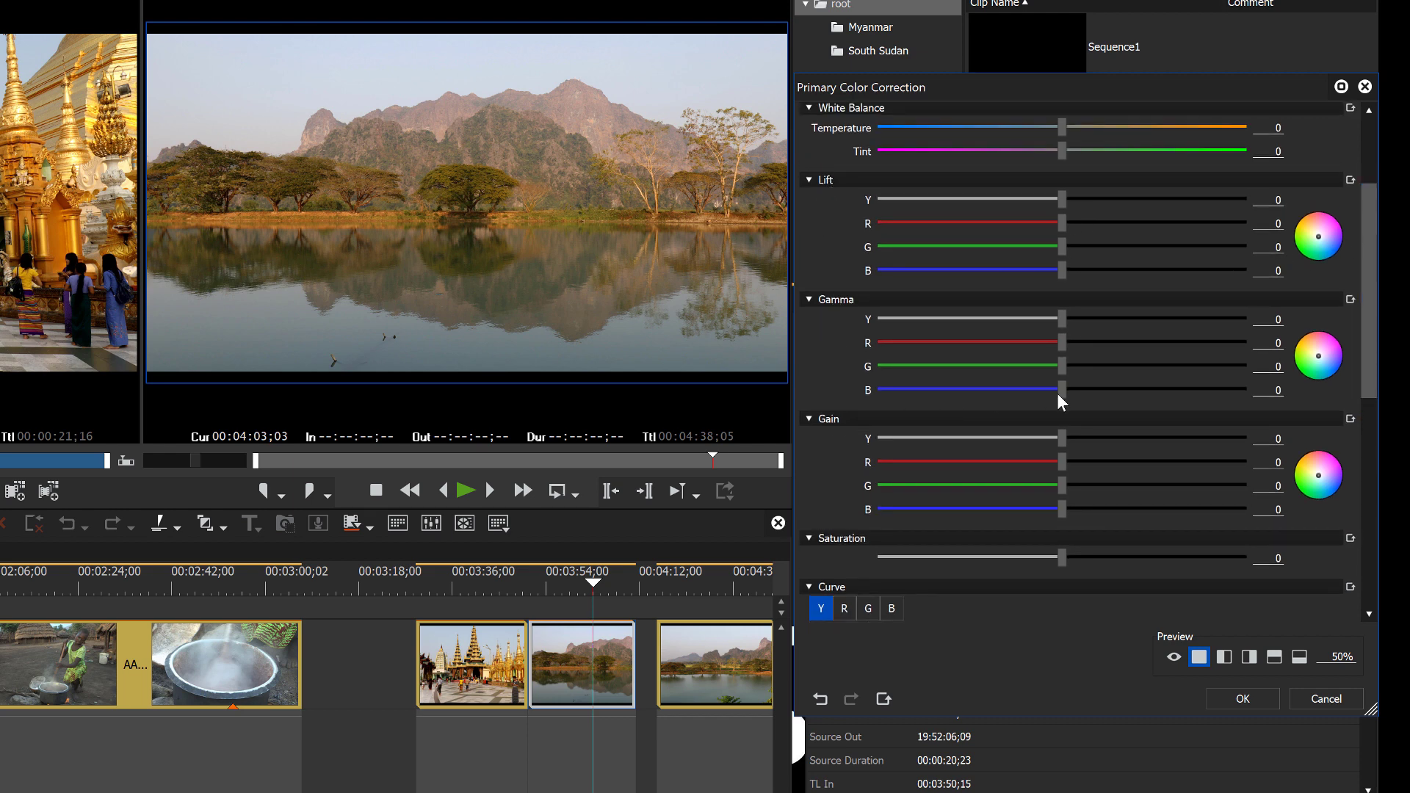
drag(1060, 243, 1044, 249)
drag(1061, 365, 1055, 371)
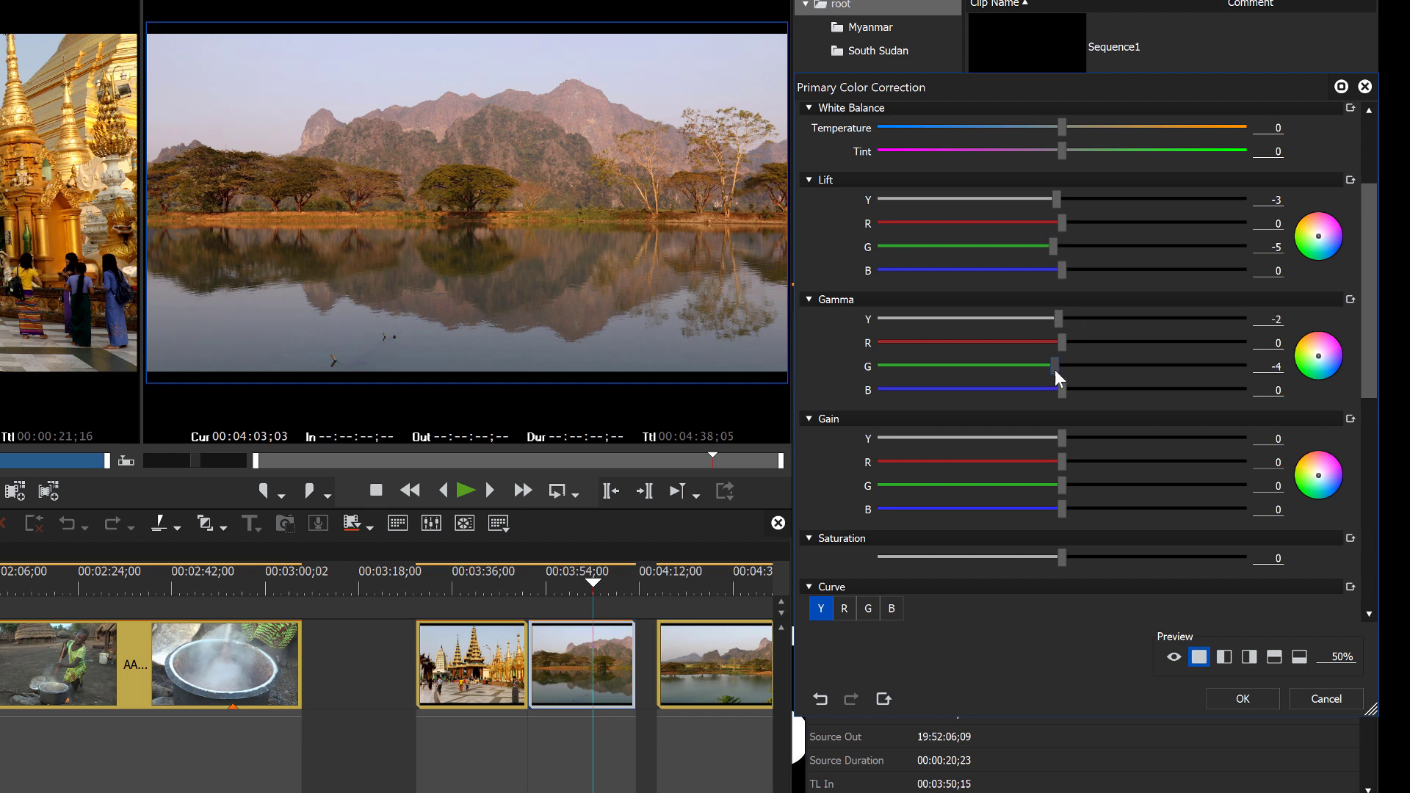
drag(1063, 486, 1059, 486)
Step: Lower the midtones point of the lake clip's G curve slightly
drag(1365, 313, 1355, 448)
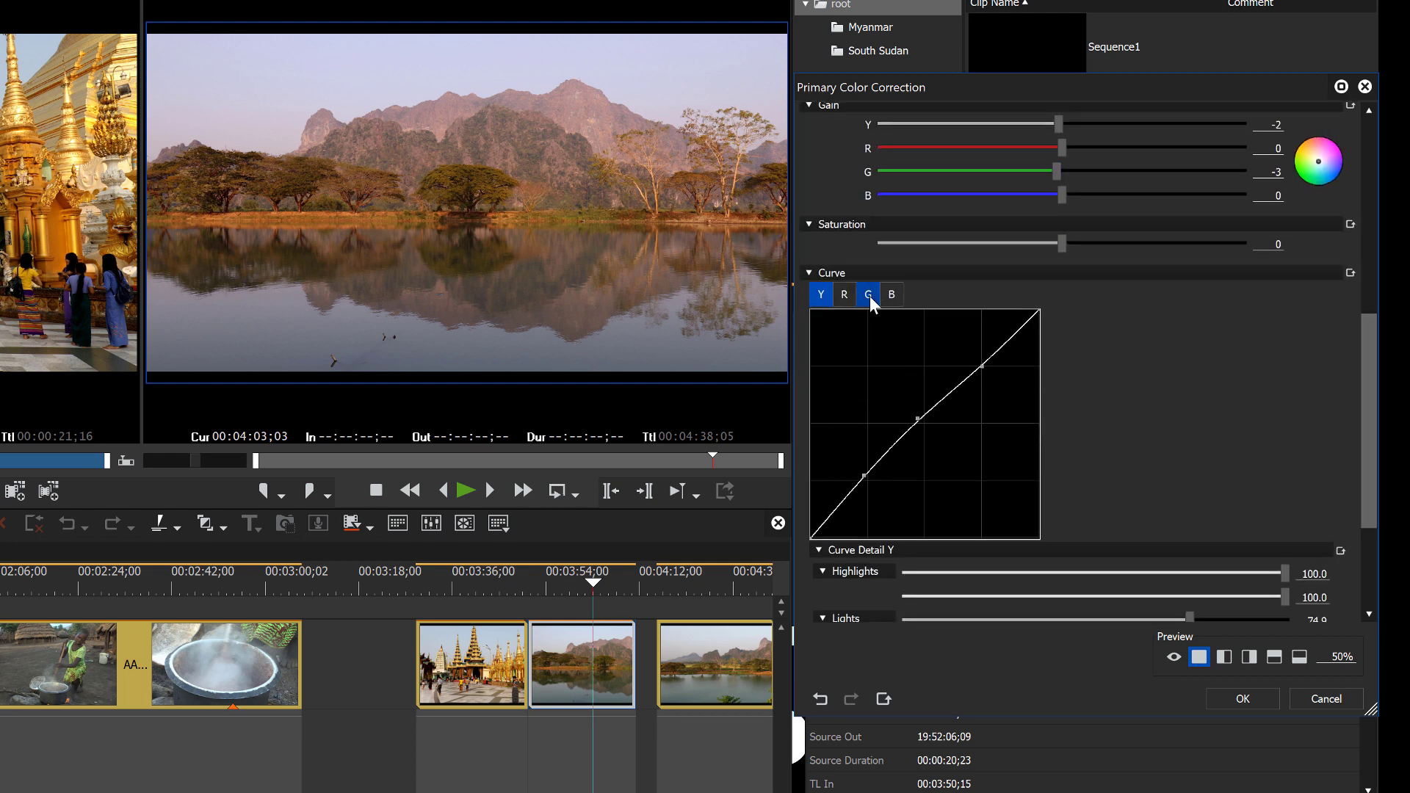
click(869, 296)
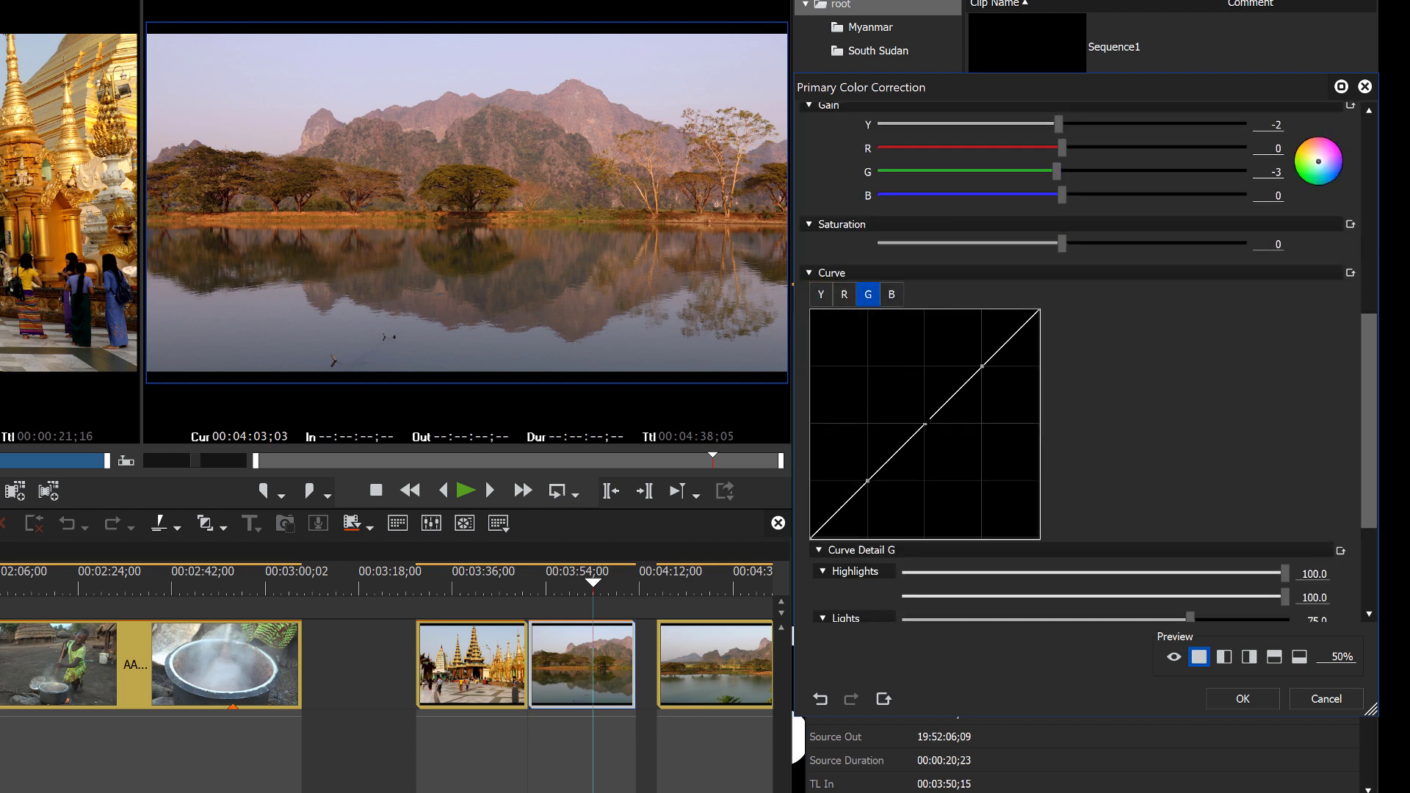
drag(925, 425, 923, 428)
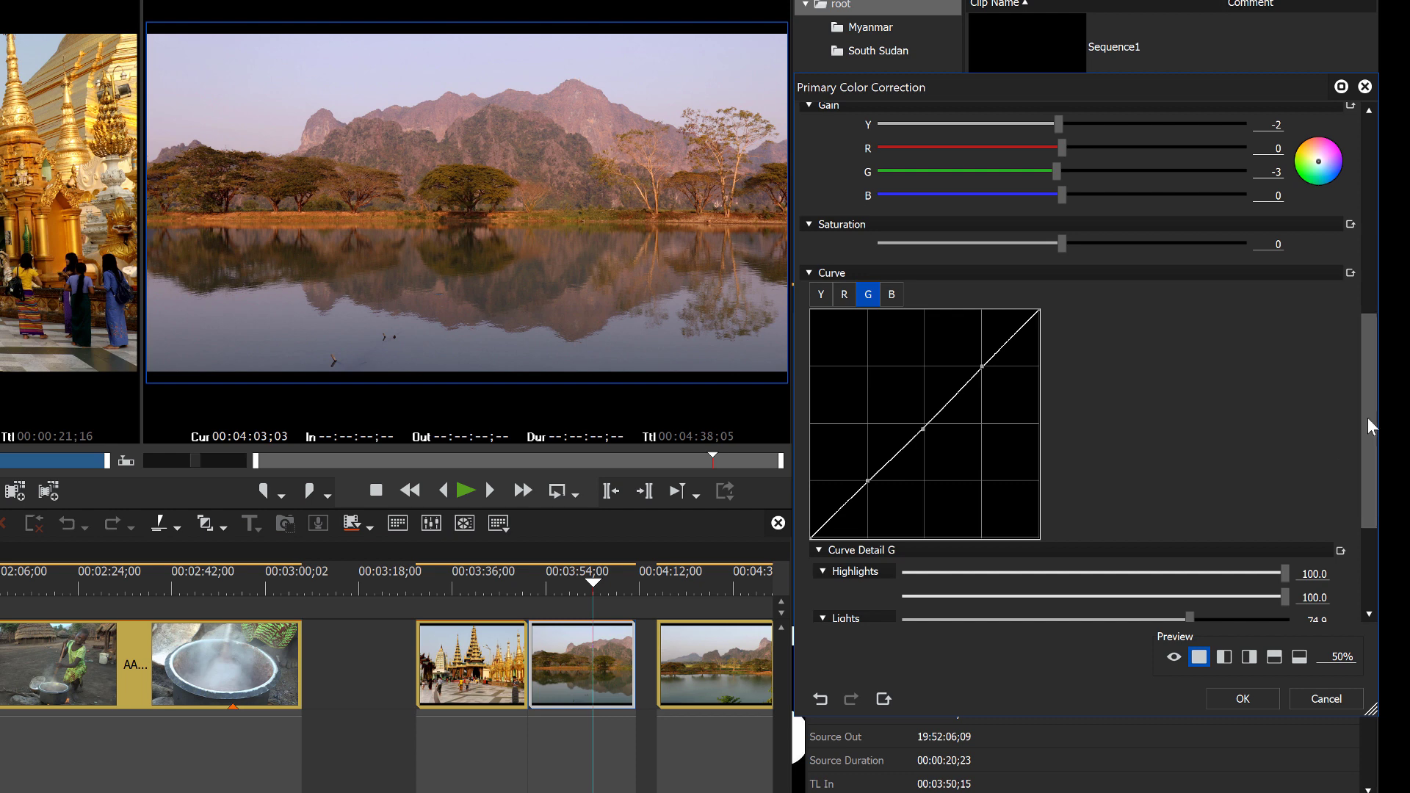
Step: Shift the lake clip's Tint towards magenta and back to neutral, and its Temperature towards blue and then towards orange
drag(1367, 418, 1353, 157)
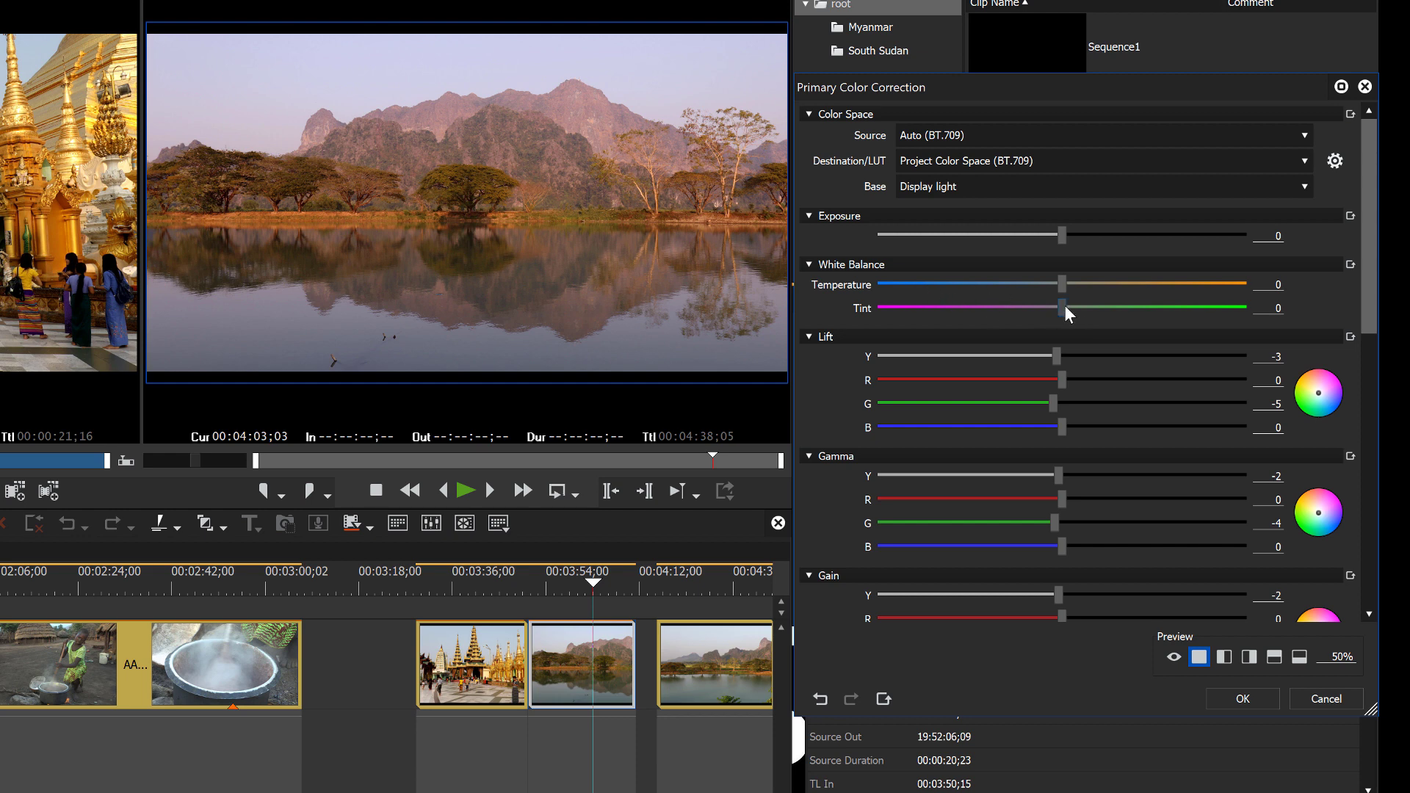
drag(1065, 305, 1037, 304)
drag(1037, 308, 1066, 317)
drag(1060, 283, 1046, 290)
drag(1052, 280, 1139, 285)
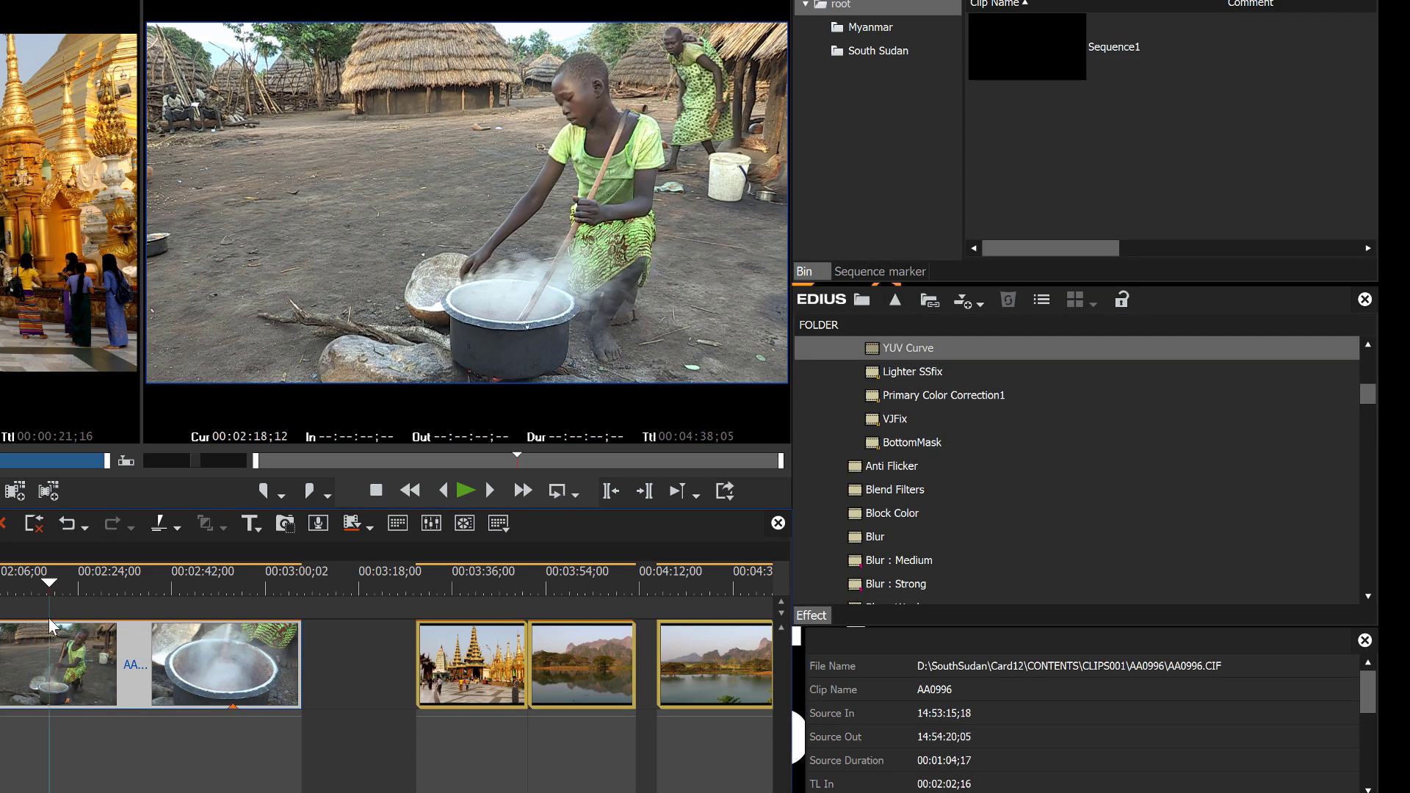
Step: Apply the Primary Color Correction1 preset to the cooking clip, viewed at 00:02:13;12, and bring up its Primary Color Correction settings
click(26, 630)
click(22, 634)
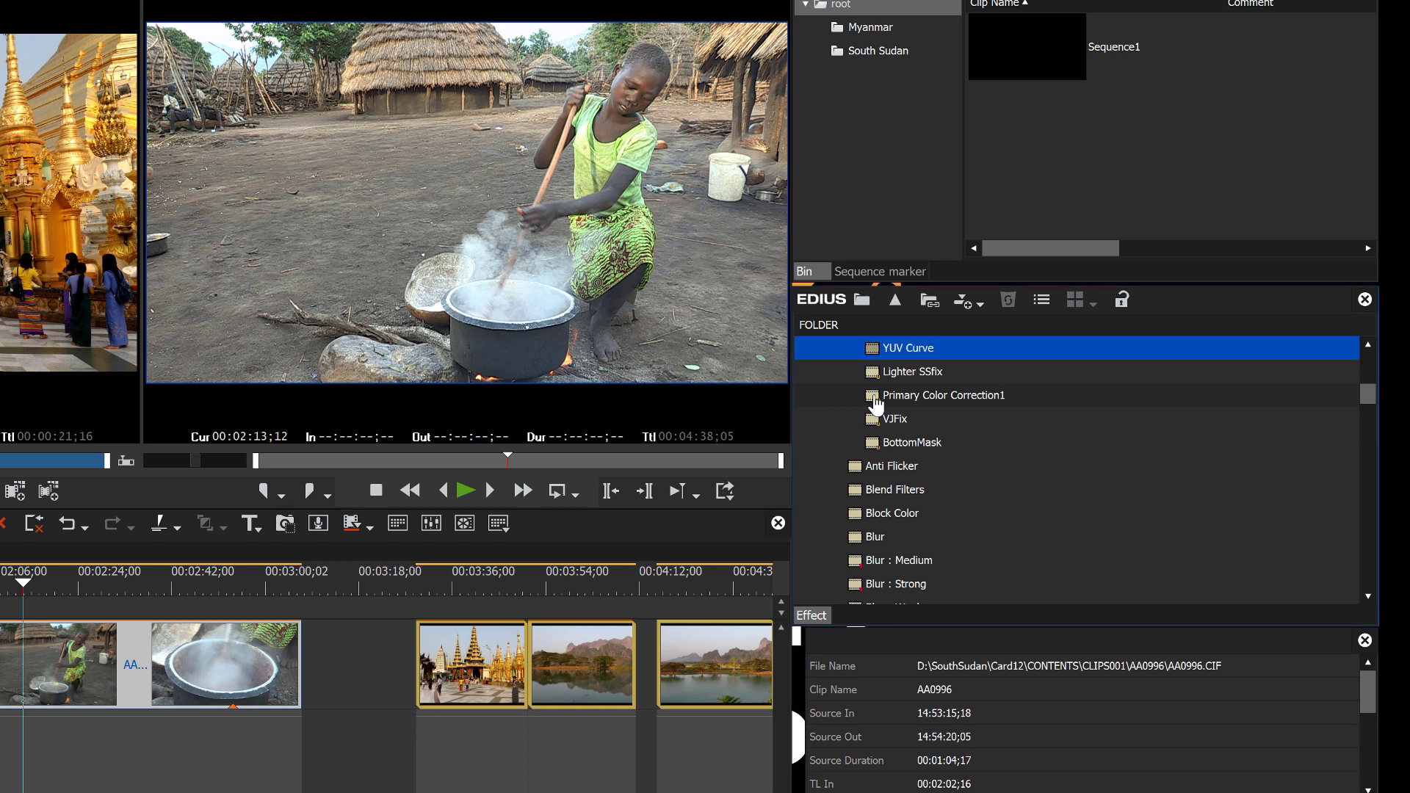
drag(877, 404, 170, 645)
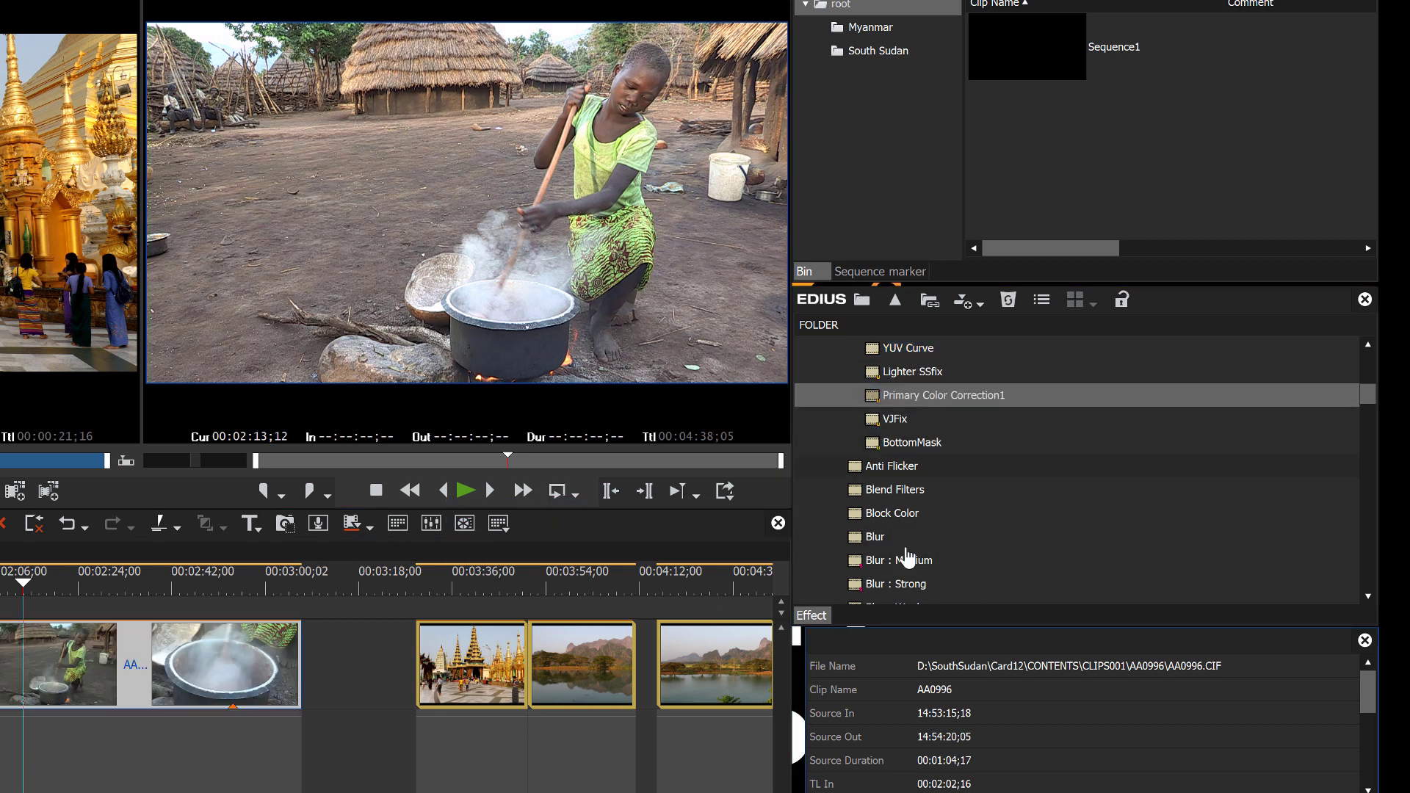
drag(1095, 245, 1238, 191)
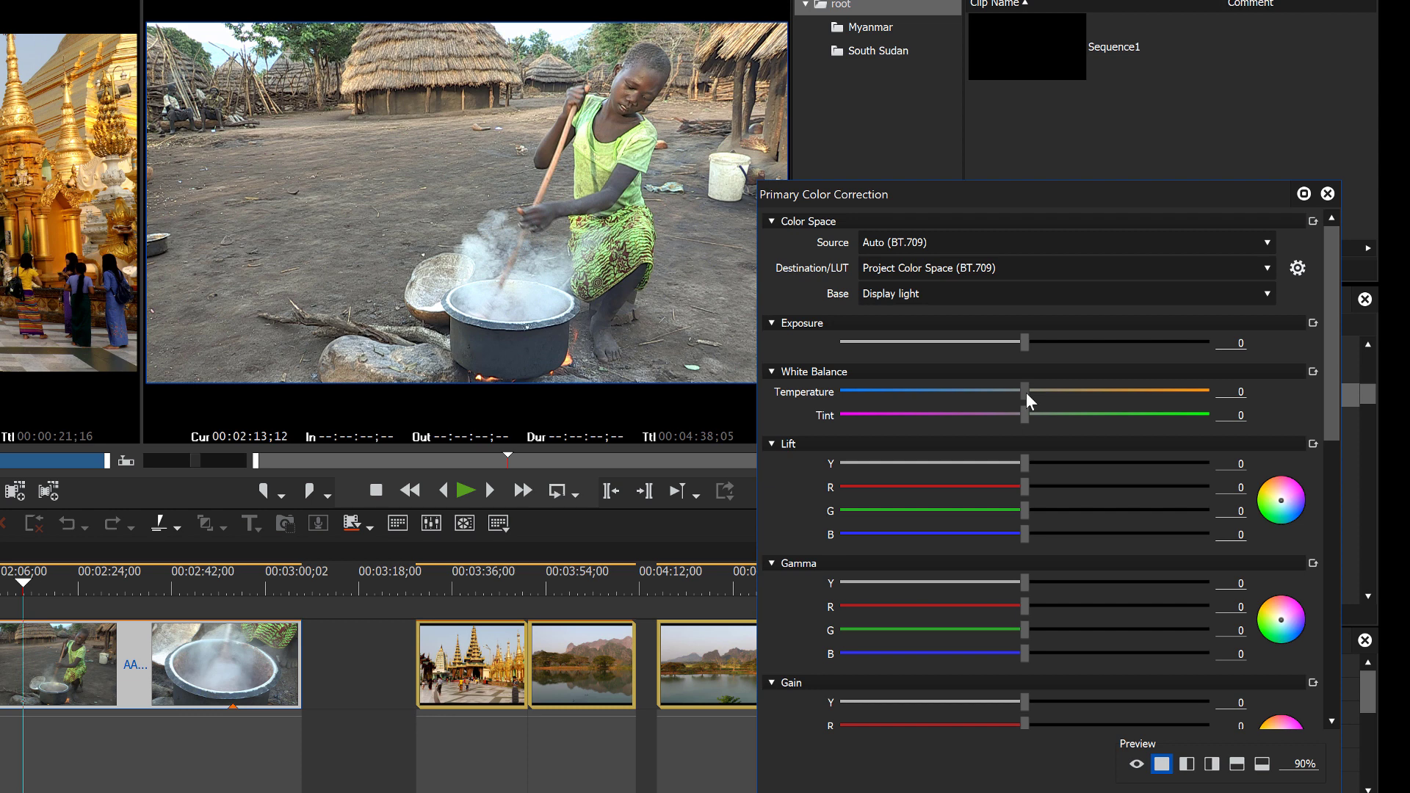
Step: Set the cooking clip's White Balance to Temperature 8 and Tint -8, and lower its Gamma green value slightly
drag(1027, 393, 1031, 391)
drag(1027, 416, 1018, 413)
drag(1121, 195, 1215, 95)
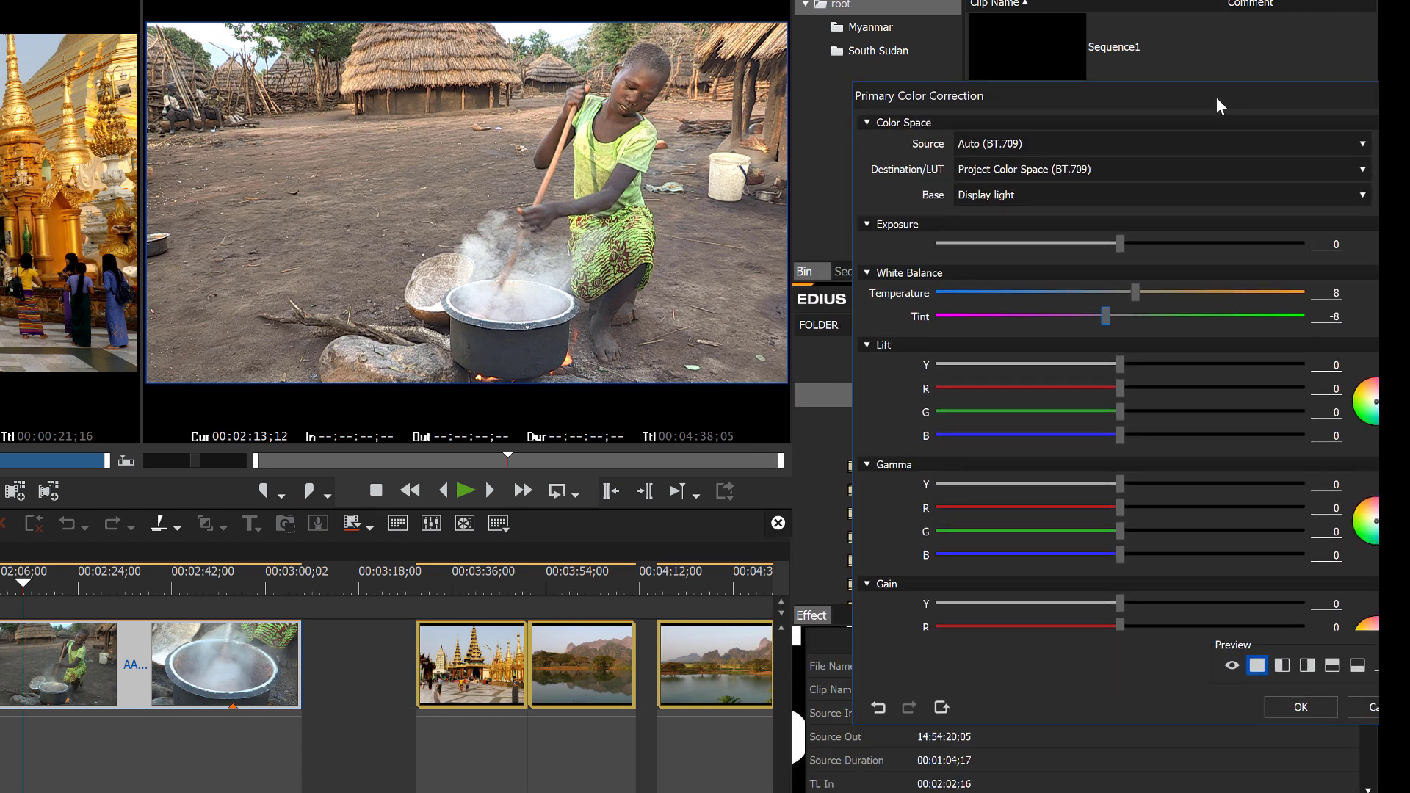
drag(1230, 97, 1158, 58)
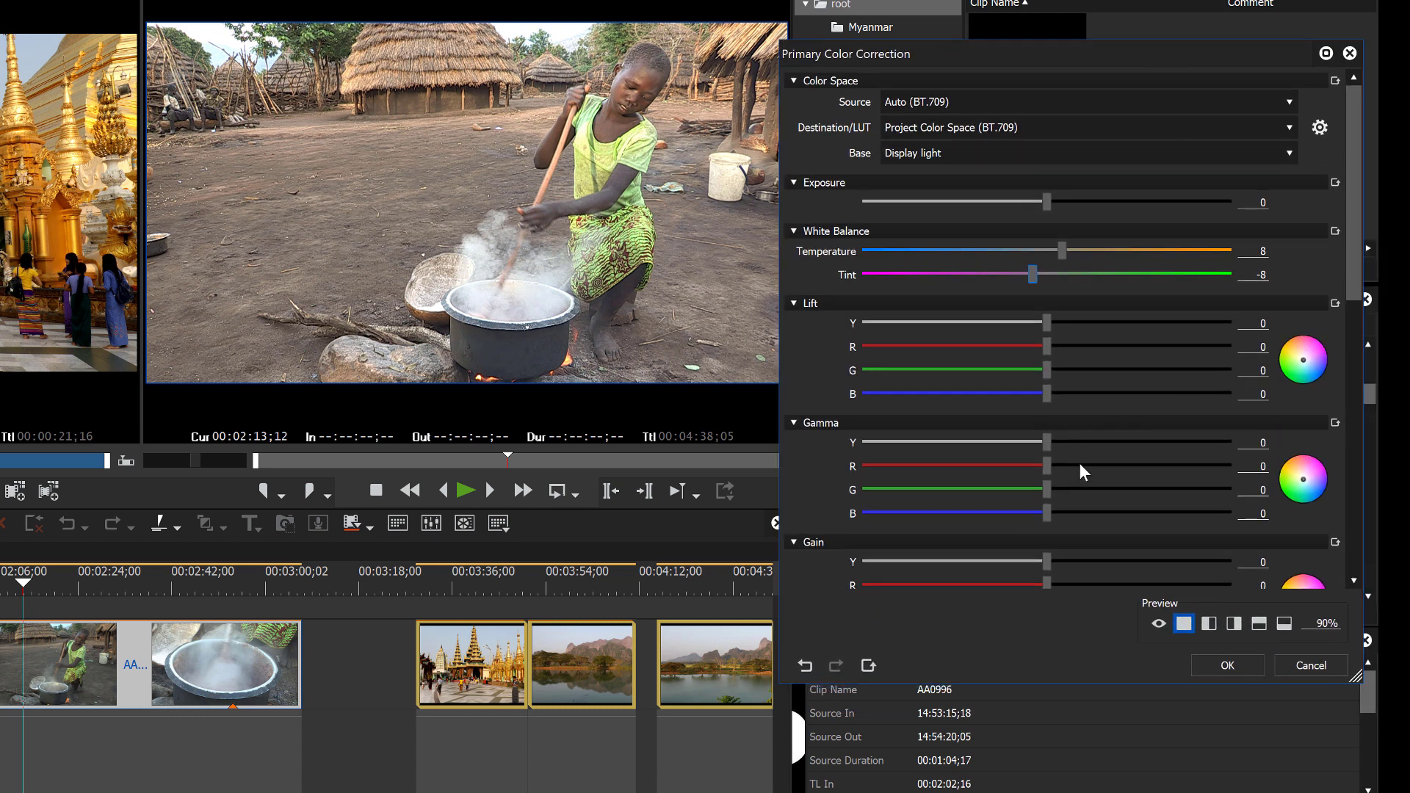
drag(1045, 489, 1034, 492)
Step: Raise the Y curve's midtones point slightly and lower its darks point slightly
drag(1358, 183, 1342, 348)
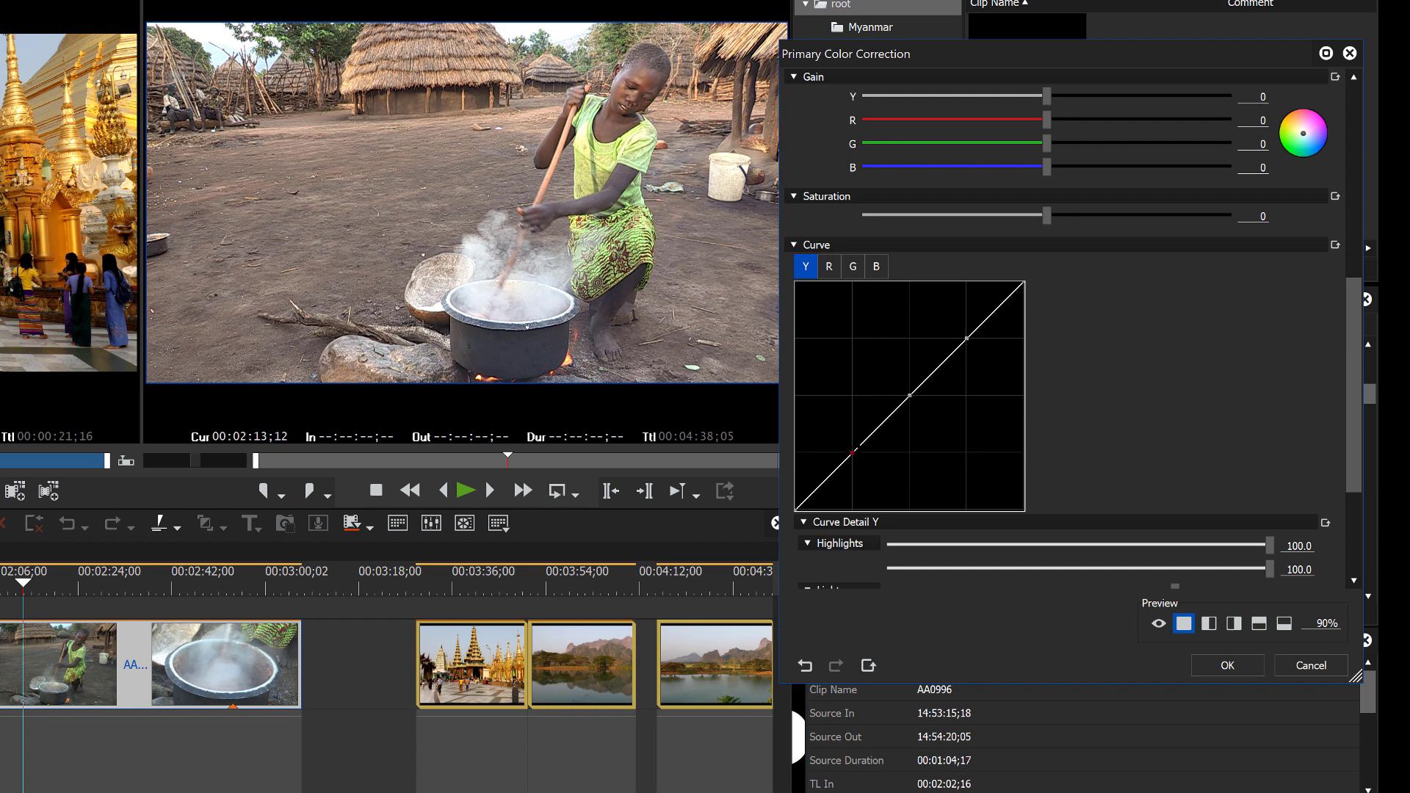
click(909, 397)
drag(910, 396, 907, 390)
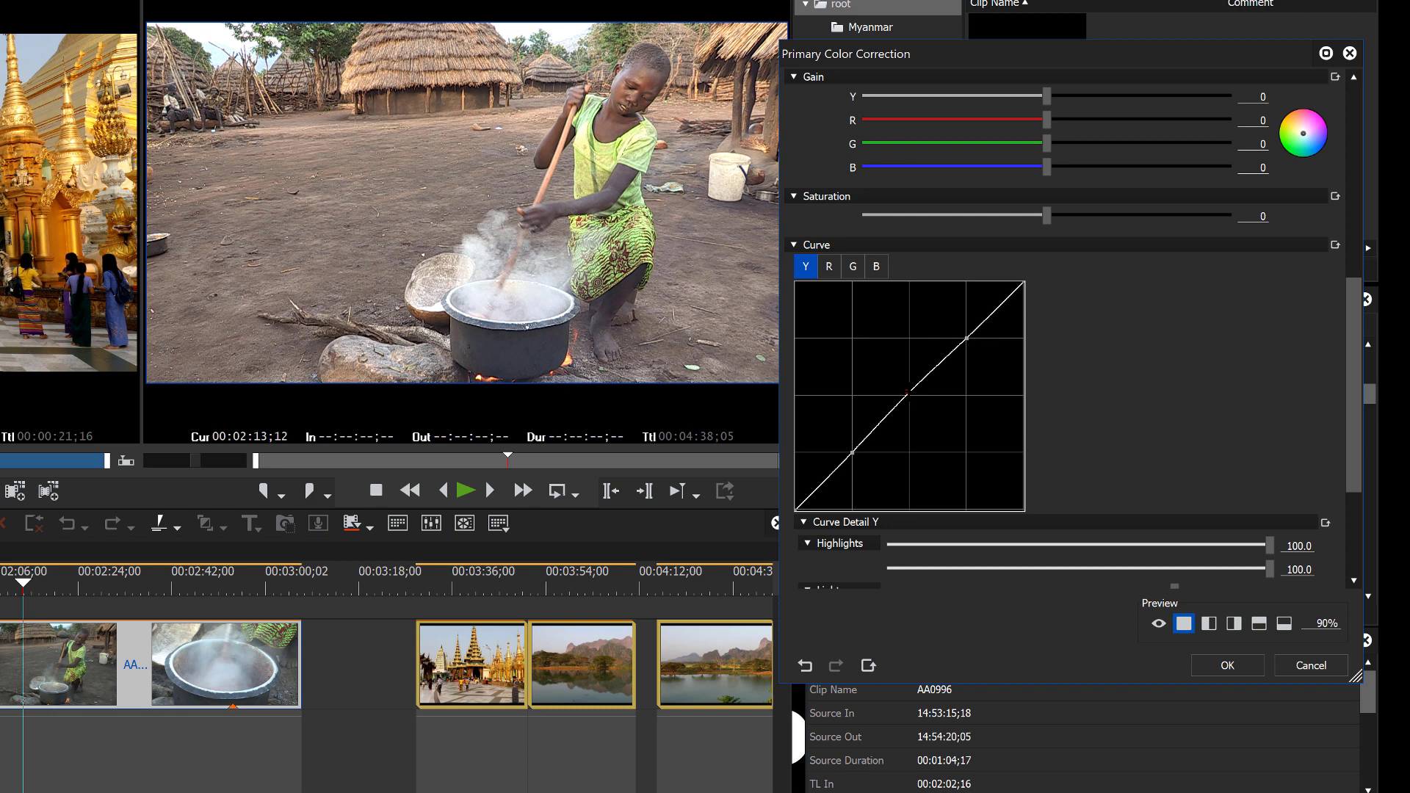
click(852, 452)
drag(852, 452, 852, 457)
Step: Lower the G curve's midtones point on the cooking clip and ease it back up towards the diagonal
click(853, 265)
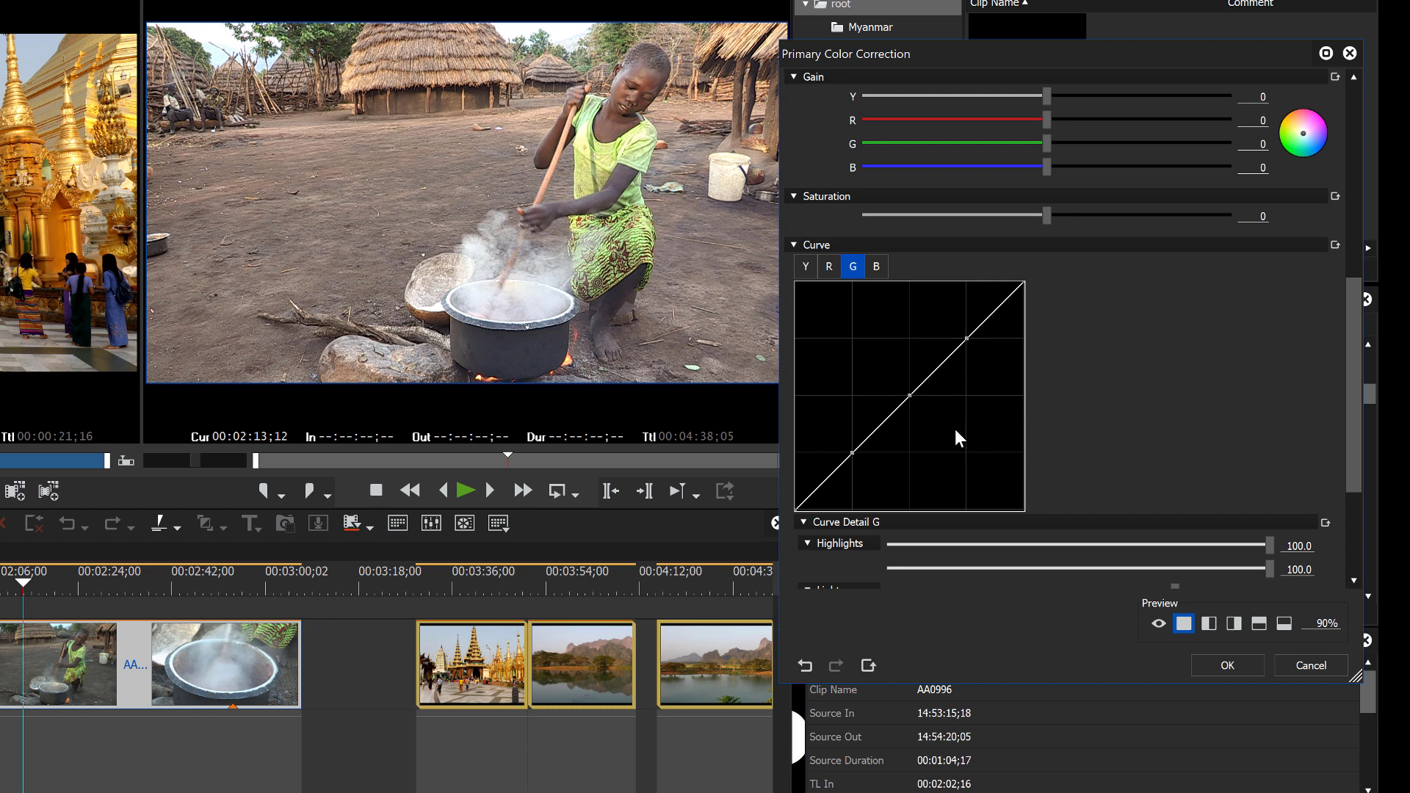
drag(911, 395, 911, 401)
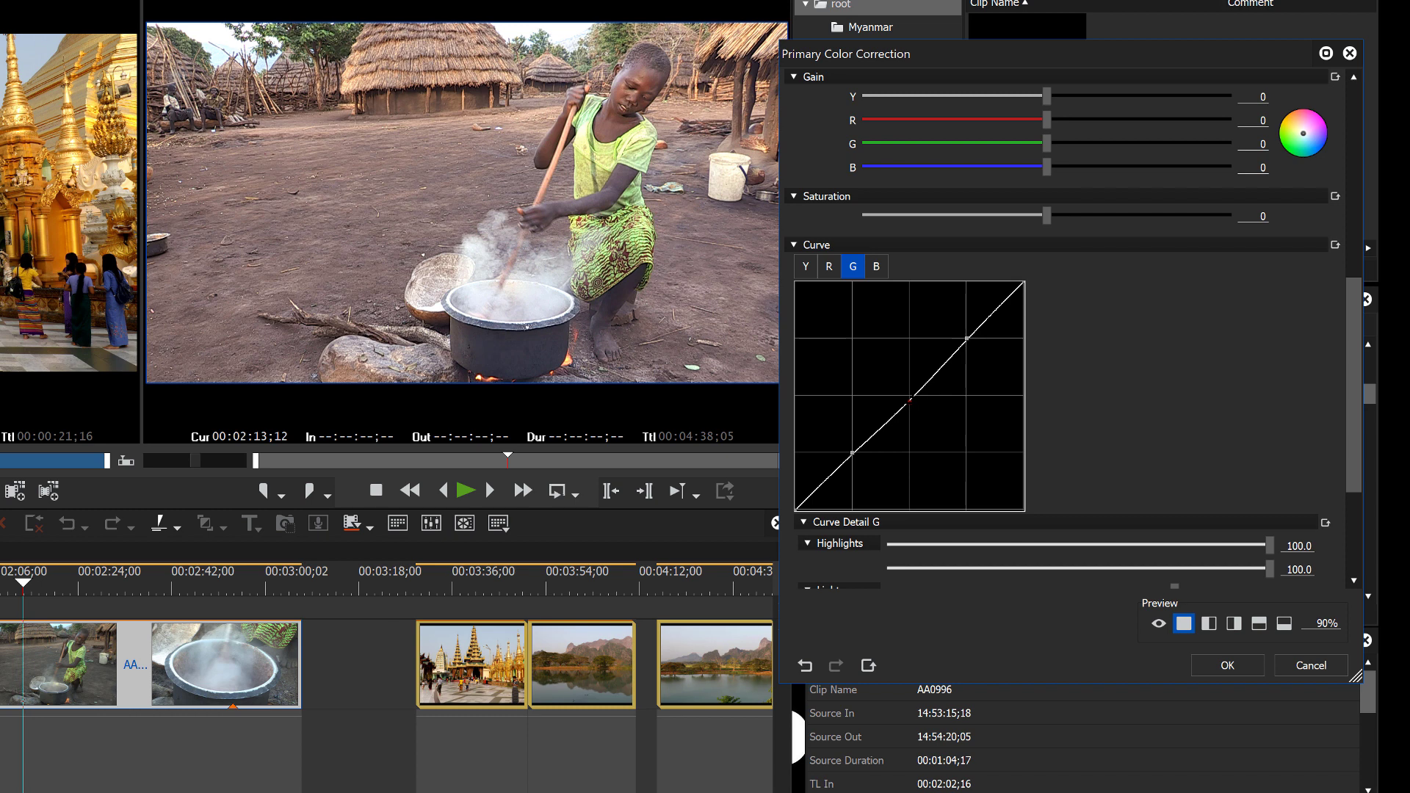
click(853, 453)
mouse_move(910, 401)
mouse_down()
mouse_move(915, 414)
mouse_move(913, 396)
mouse_up()
drag(1105, 50, 1121, 15)
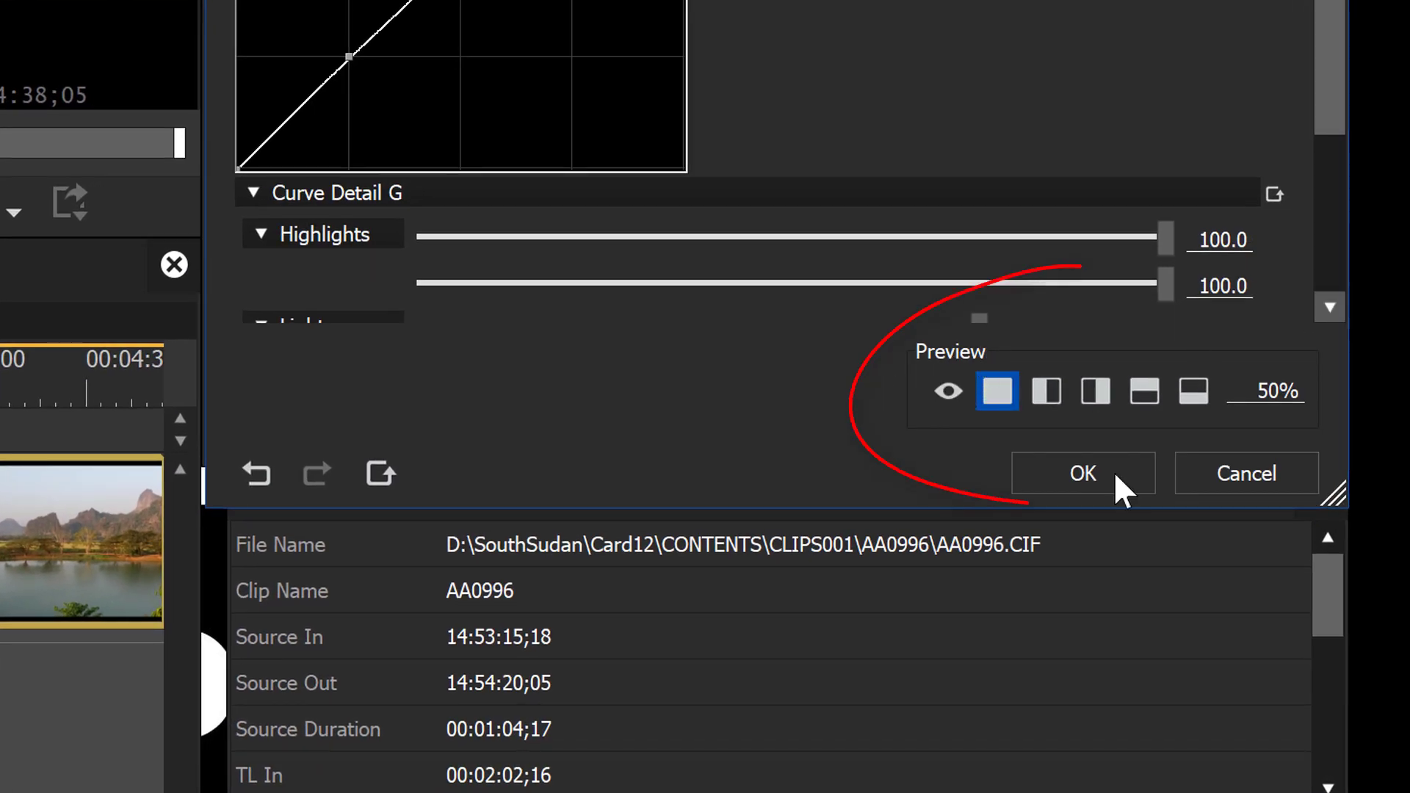
Step: Compare the correction in left-half and upper-half split previews with the split at 54%, and accept the Primary Color Correction
click(1046, 391)
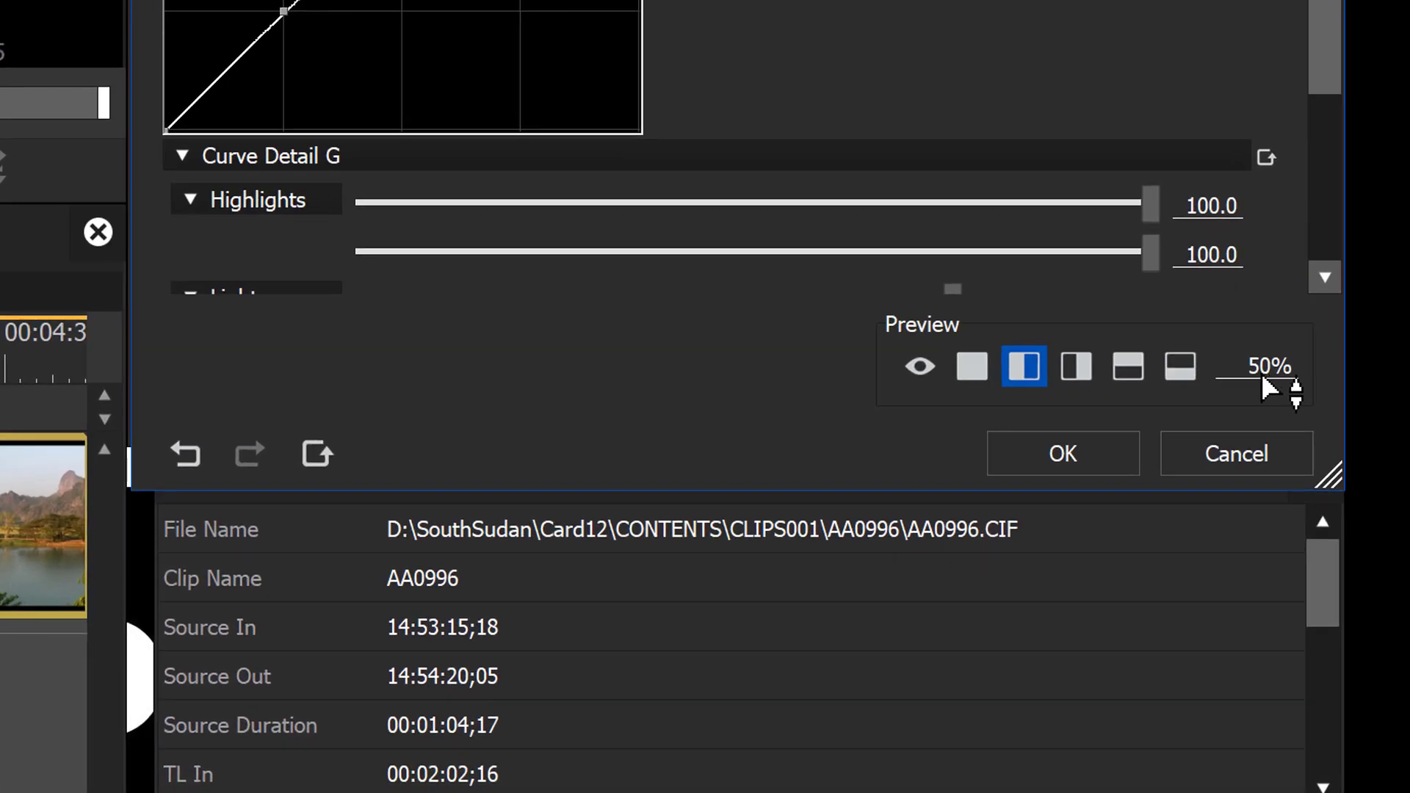
mouse_move(1268, 386)
mouse_down()
mouse_move(1242, 199)
mouse_move(1260, 290)
mouse_up()
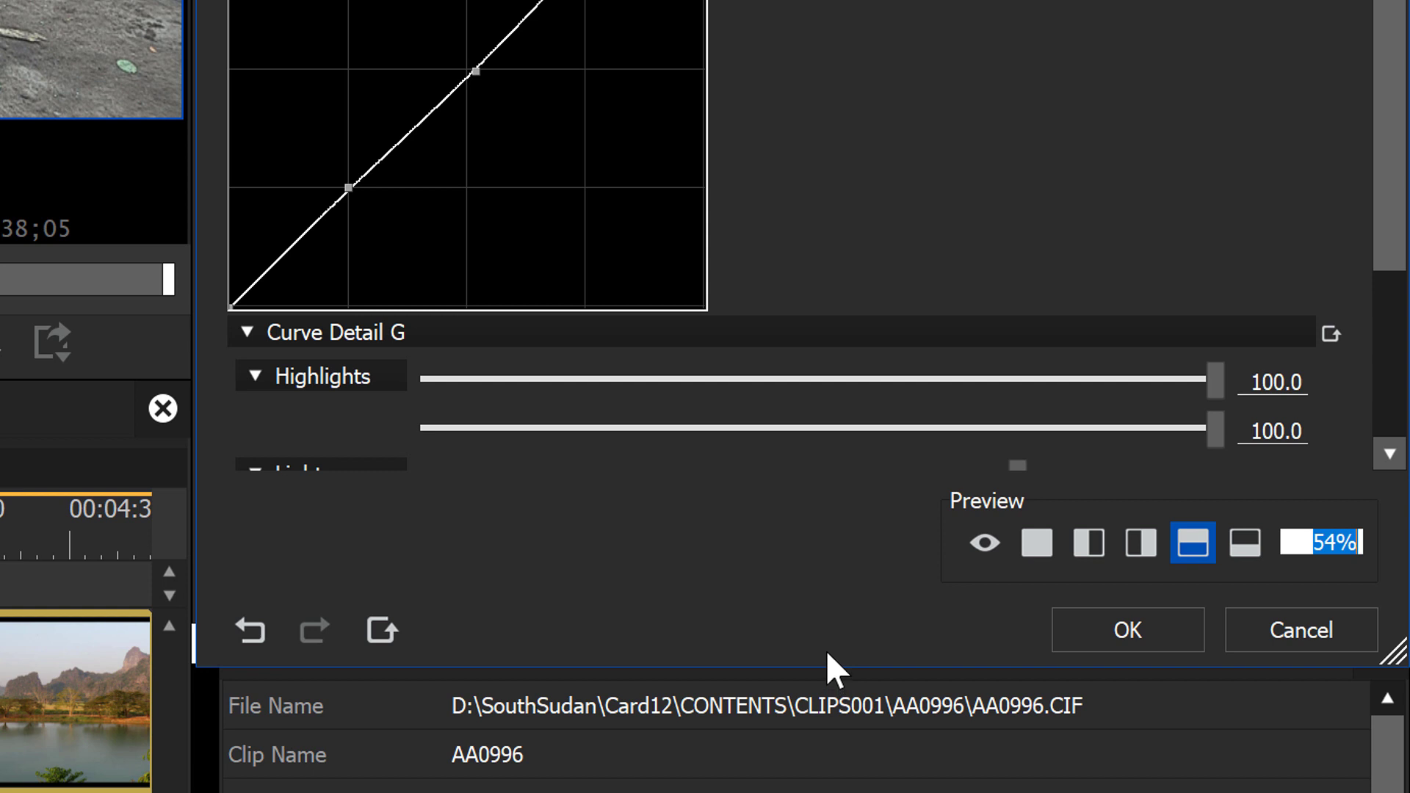
click(1113, 629)
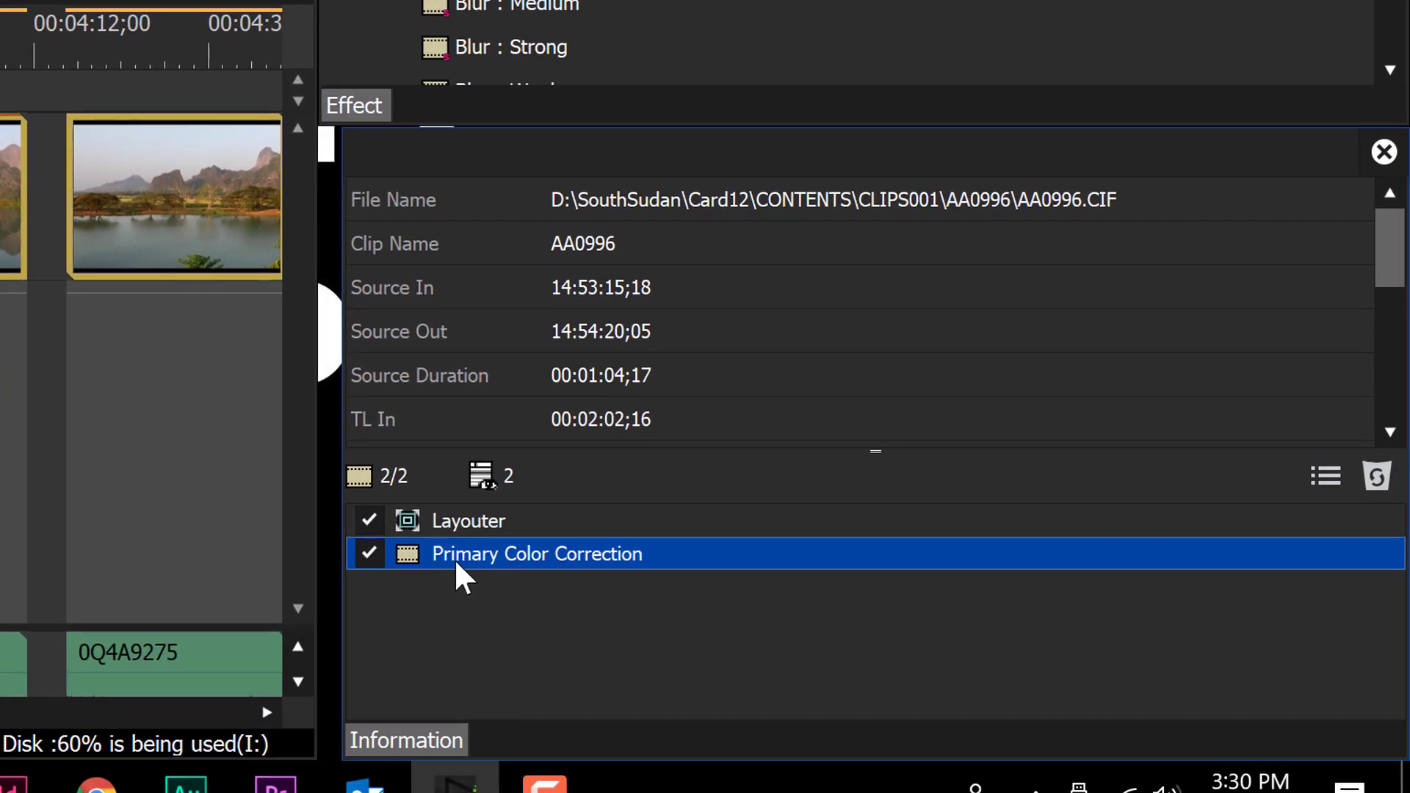
Step: Save the cooking clip's Primary Color Correction as a current user preset named SSFix
right_click(492, 558)
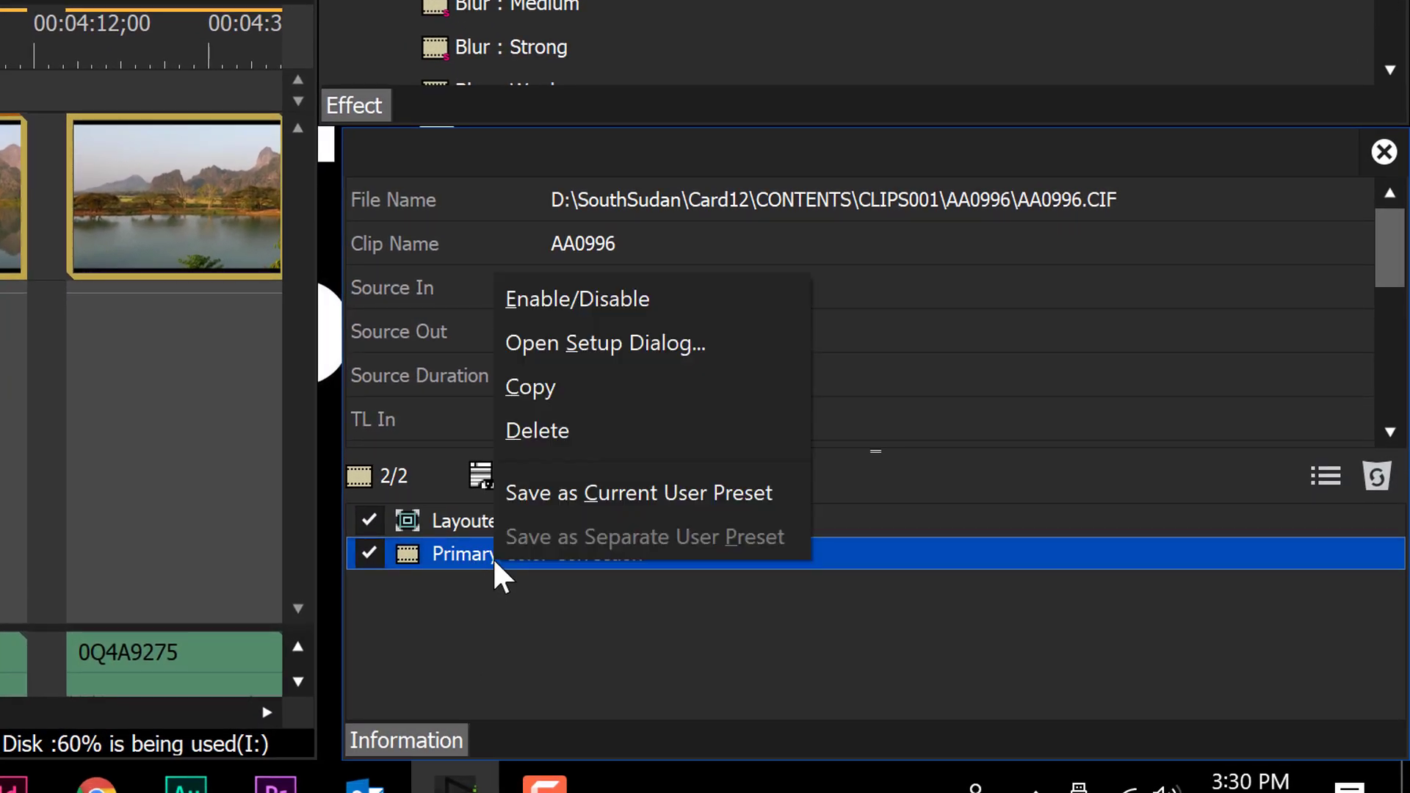
click(577, 492)
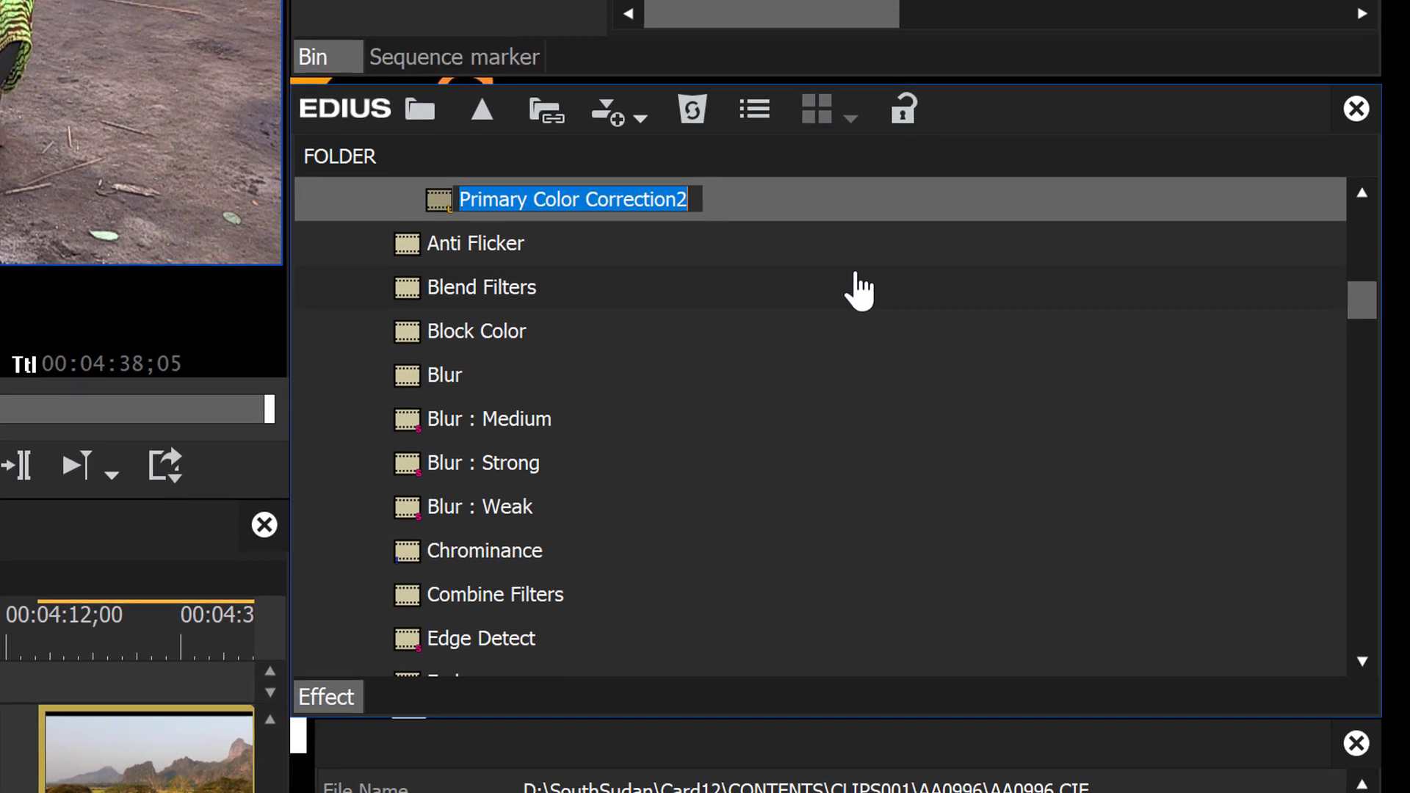
text(SS)
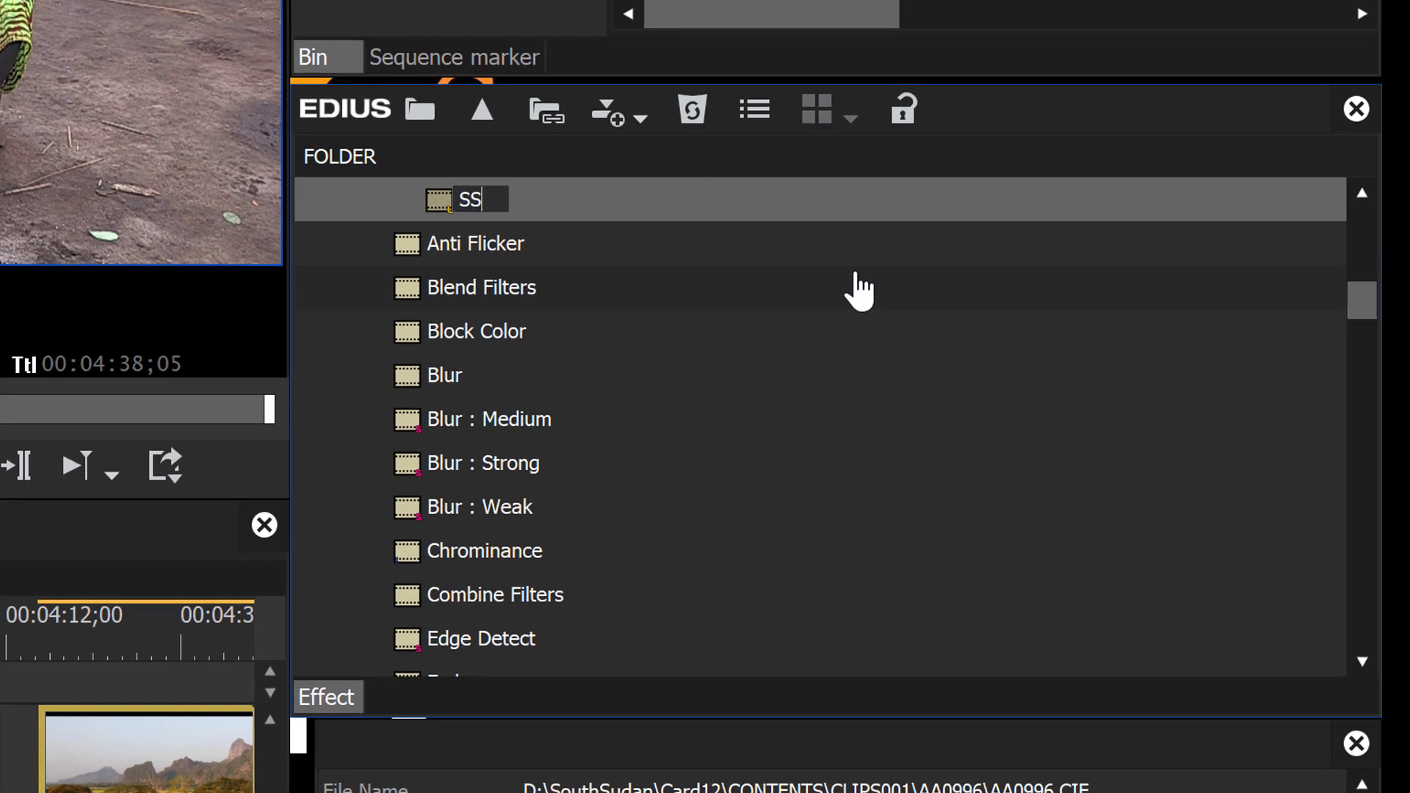
text(Fix)
key(Return)
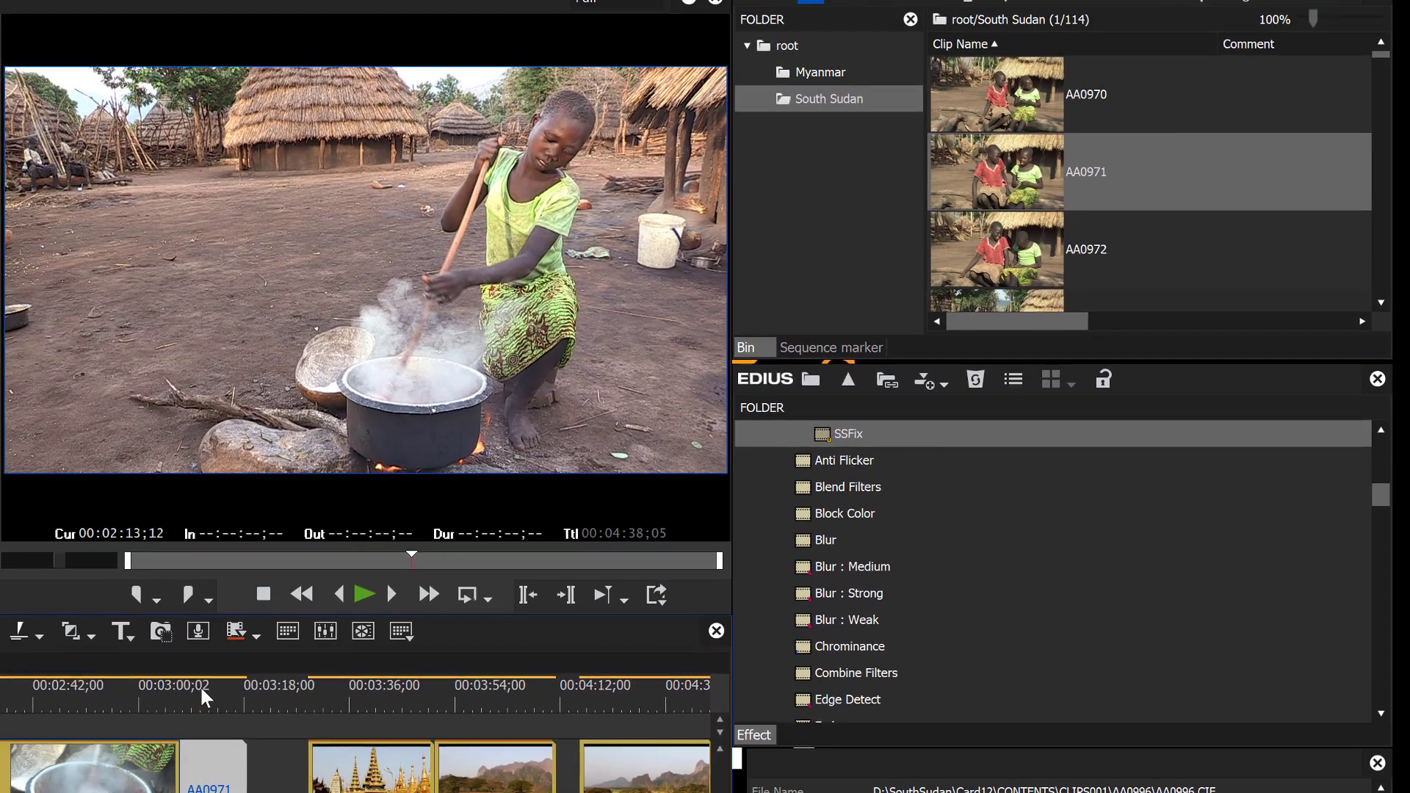
Step: Move the playhead to 00:03:11;28 on clip AA0971 and apply the SSFix preset to that clip
click(216, 703)
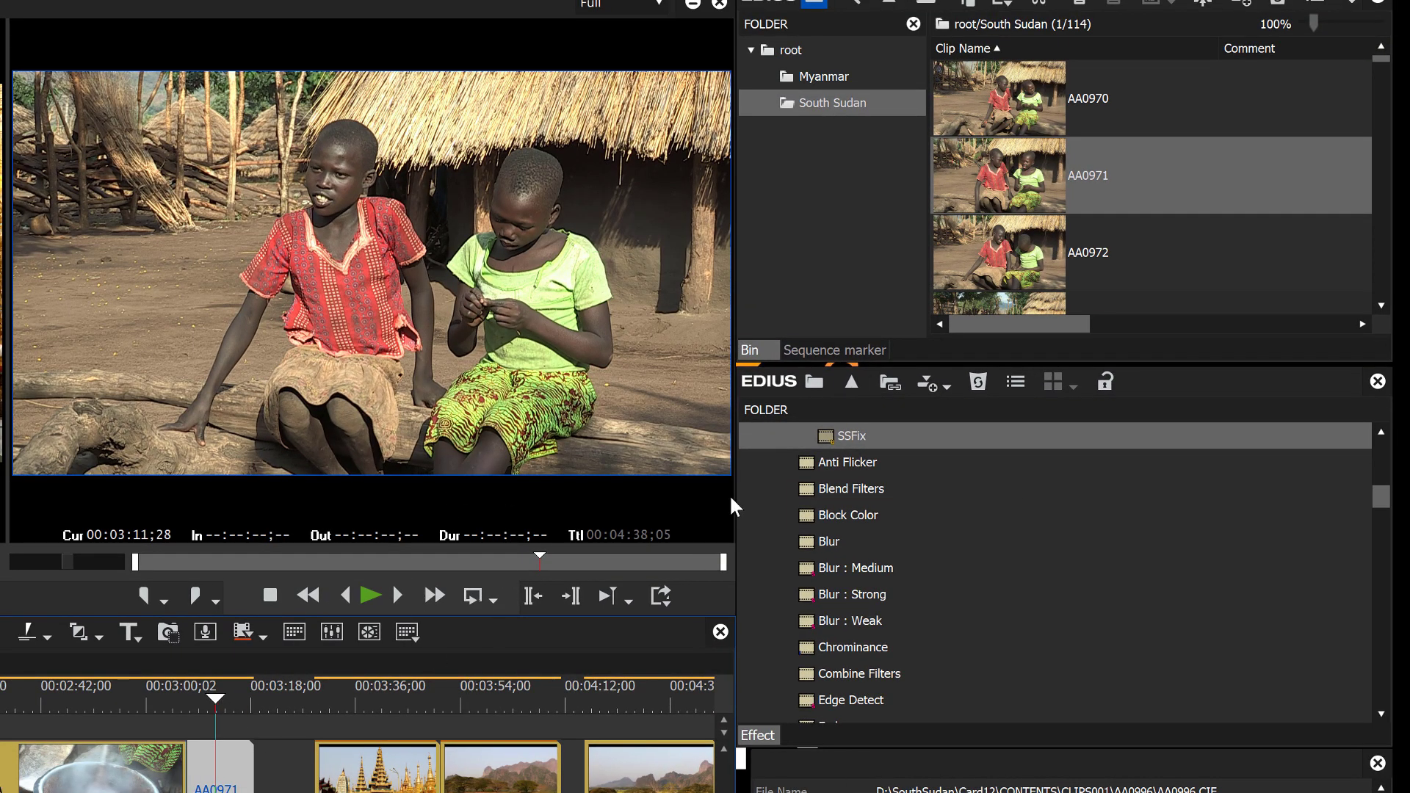
click(826, 440)
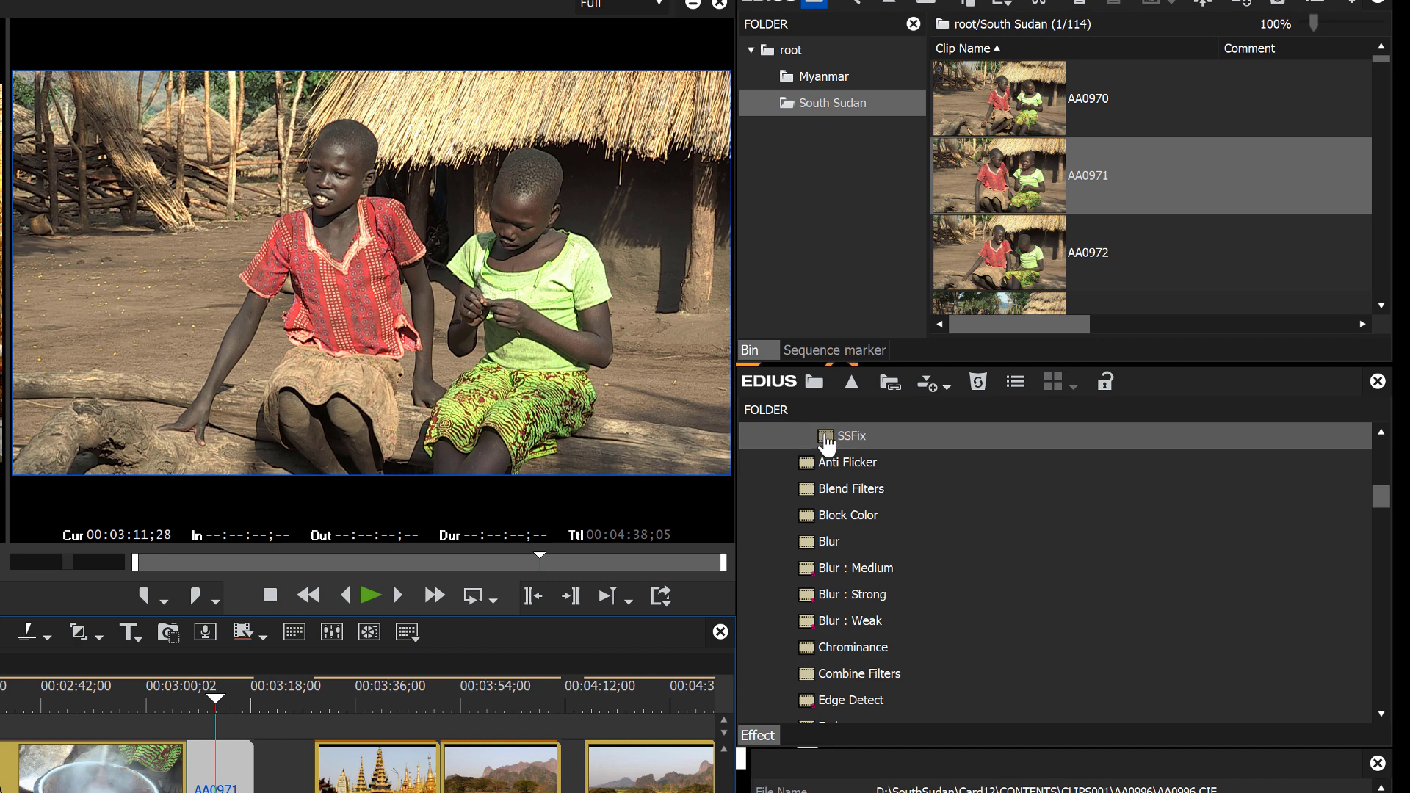
click(828, 443)
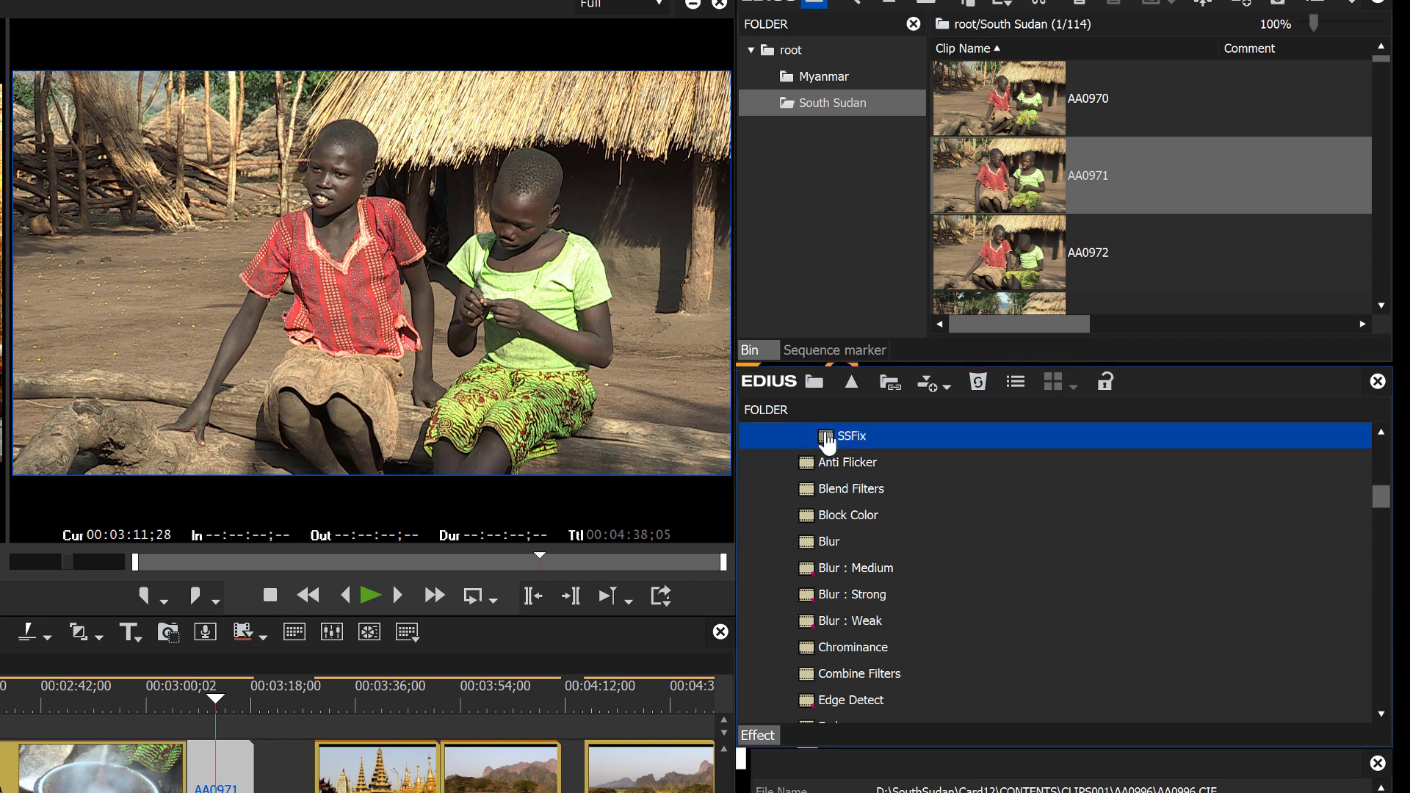
scroll(844, 448, up, 1)
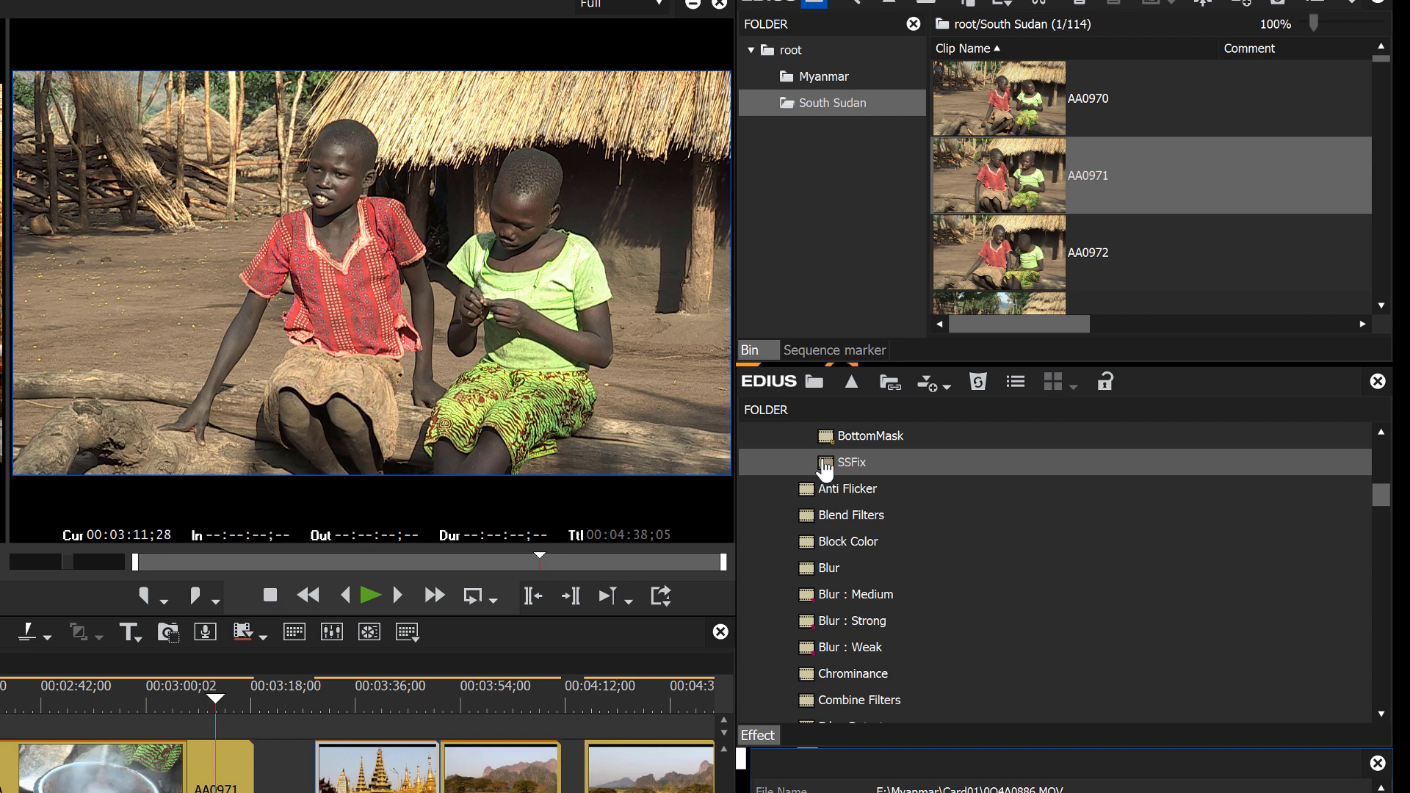
drag(826, 468, 212, 787)
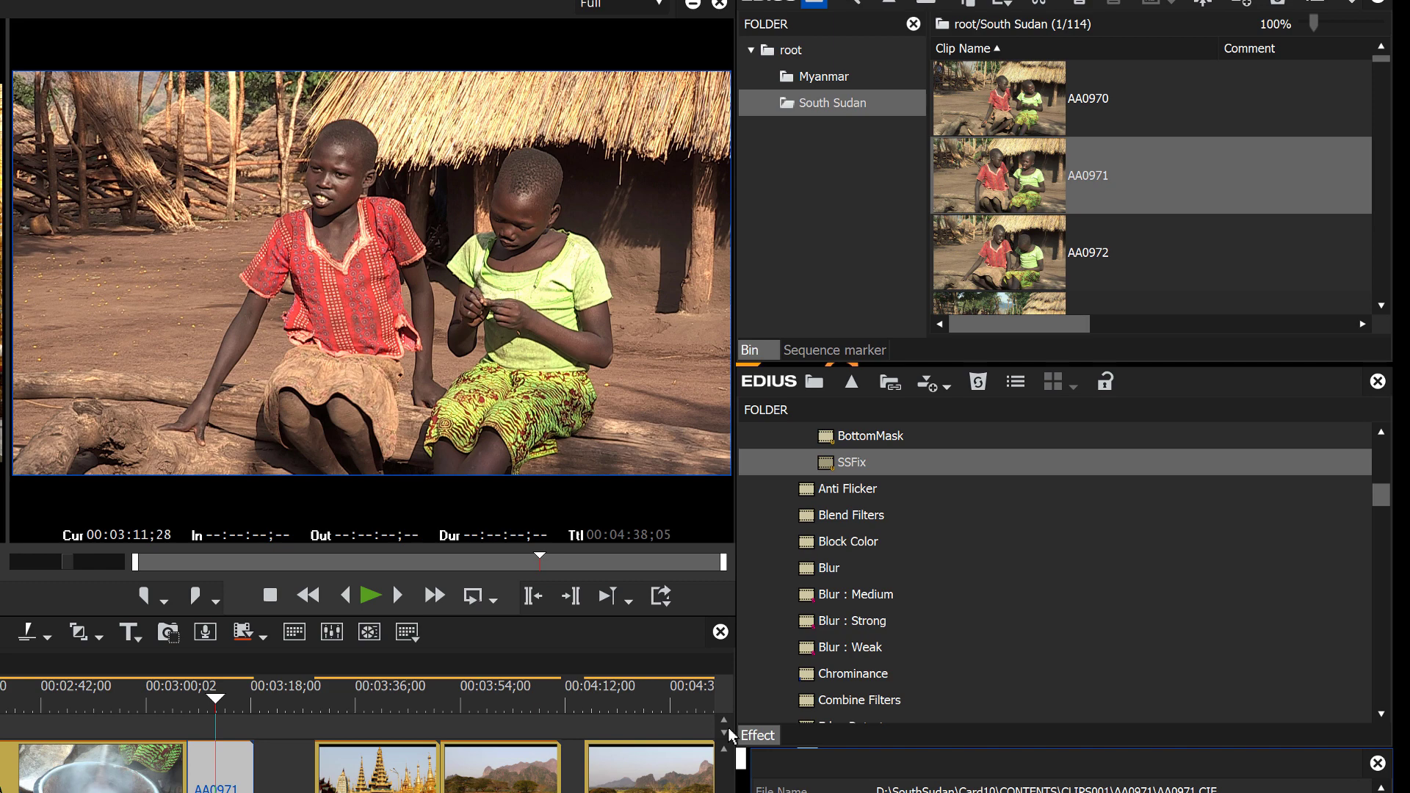
Step: Move the playhead to 00:03:36;12 on the village hut clip AA0988 and apply the SSFix preset to that clip
scroll(988, 291, down, 3)
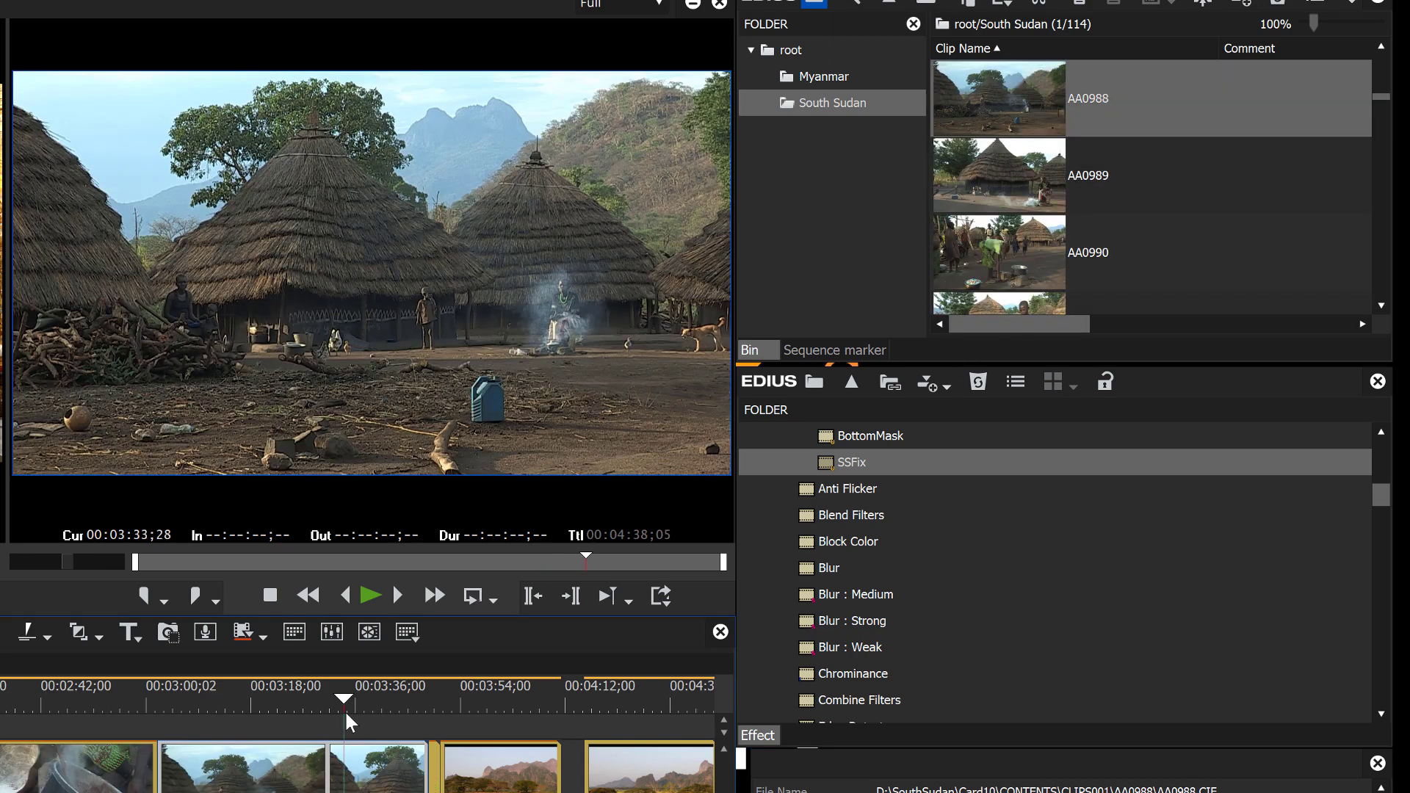
mouse_move(346, 709)
mouse_down()
mouse_move(291, 725)
mouse_move(358, 721)
mouse_up()
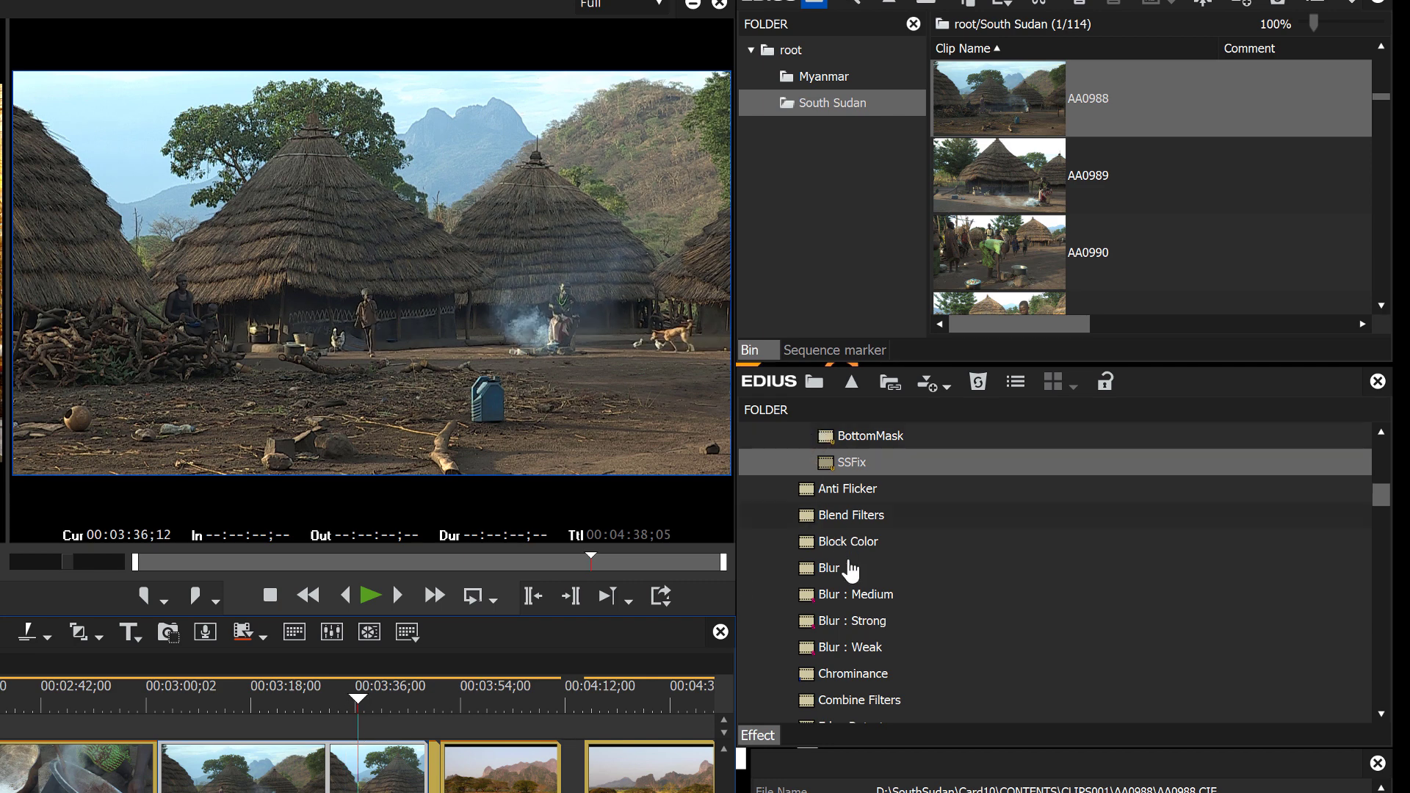
drag(829, 470, 301, 790)
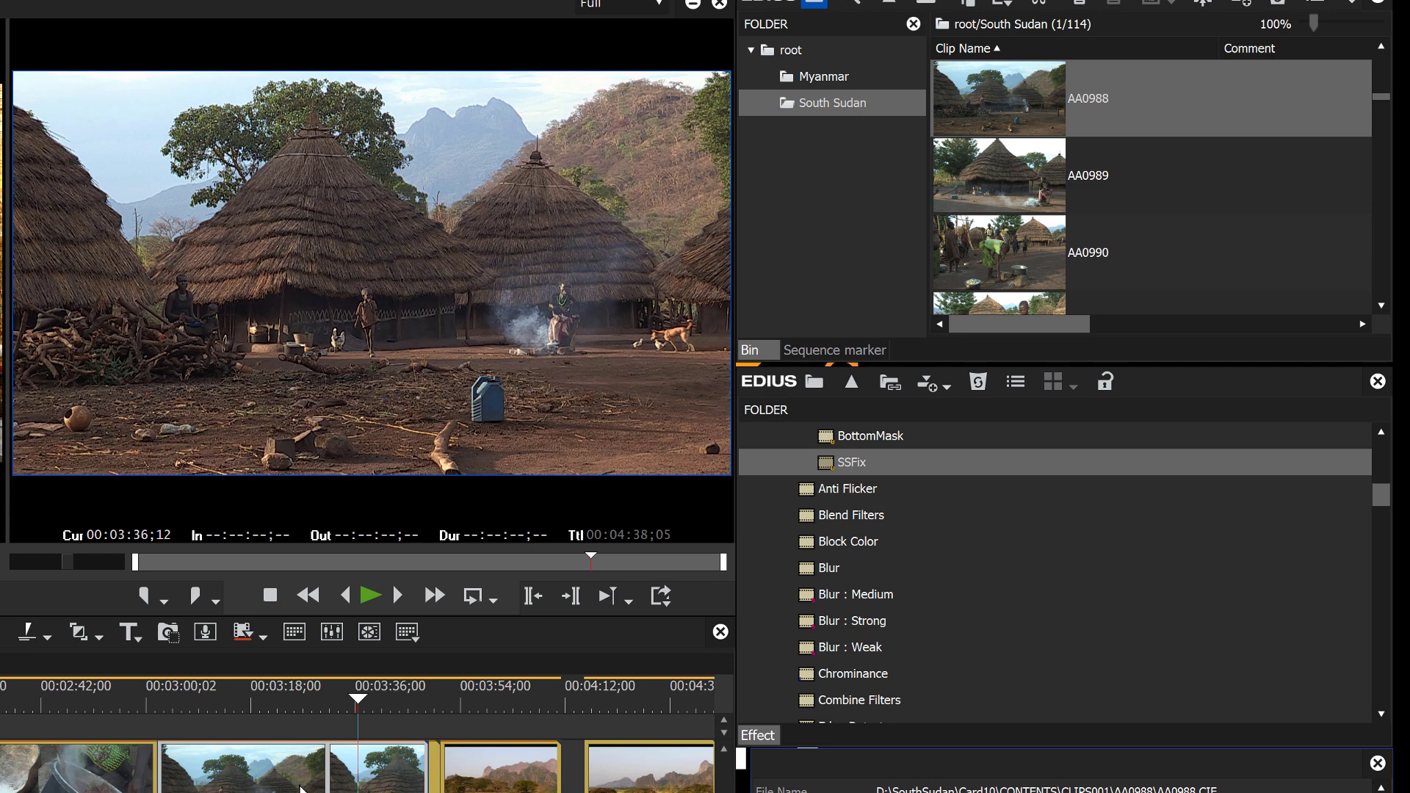